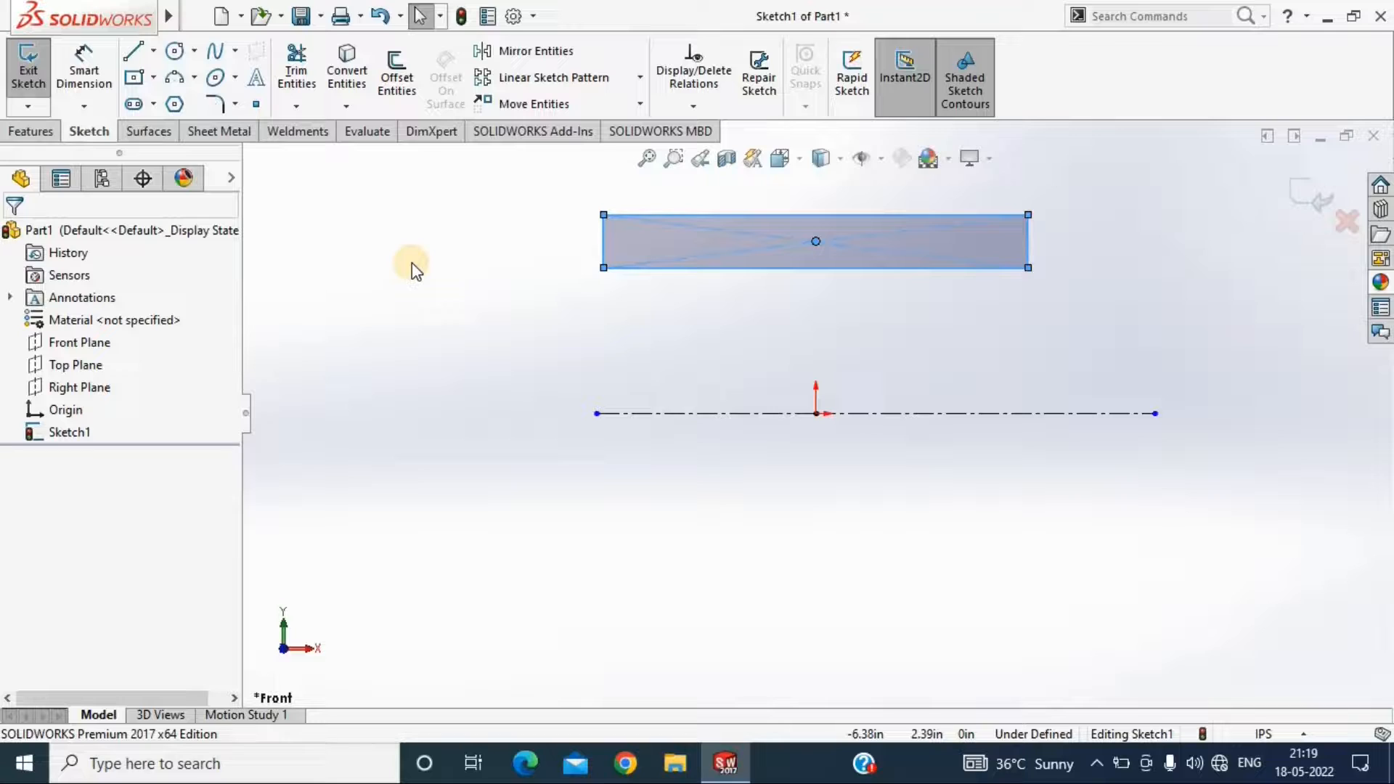
Dimension the width of the rectangle along its upper edge as 31 in
key("d")
left_click(808, 214)
left_click(721, 190)
type("31")
key("Return")
Dimension the vertical distance from the rectangle's lower-left corner to the left end of the horizontal centerline as 53 in
left_click(603, 268)
left_click(597, 413)
left_click(482, 359)
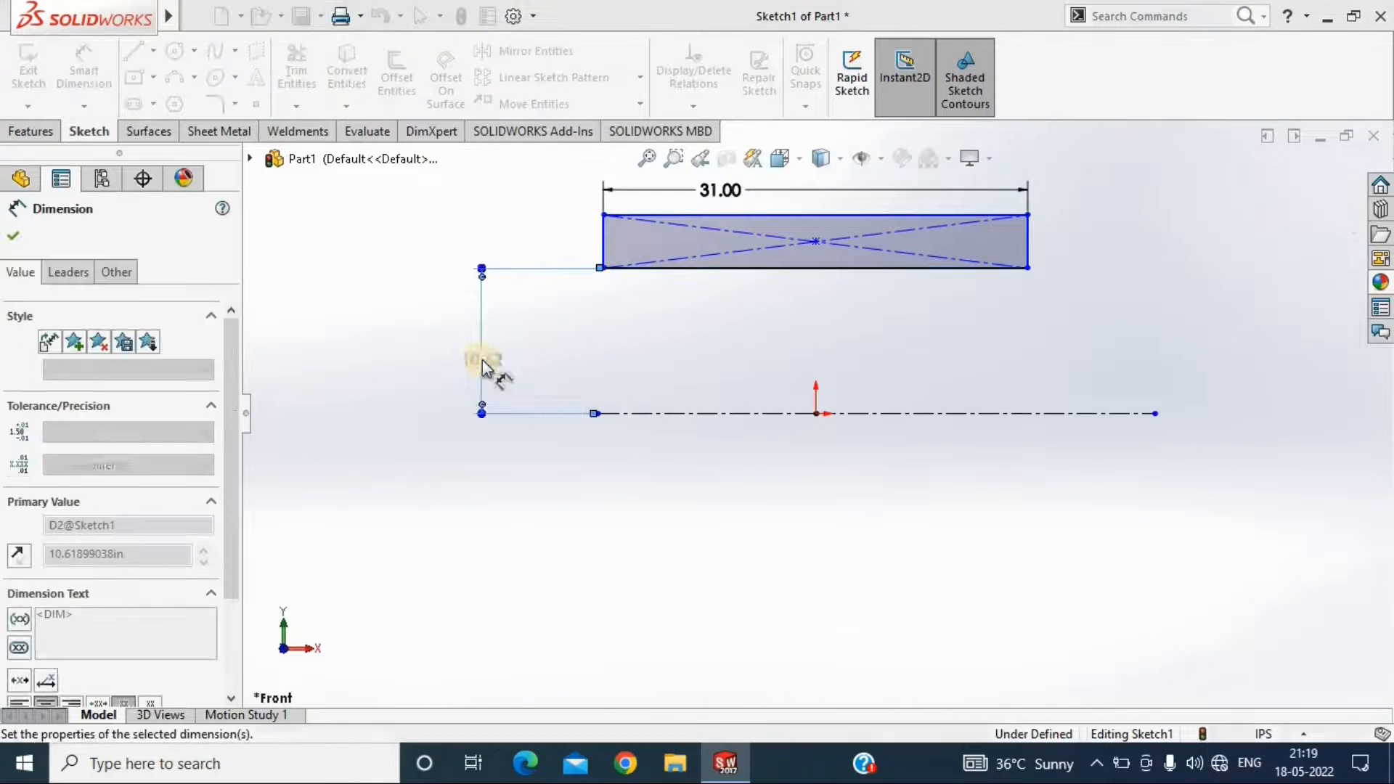
type("53")
key("Return")
Dimension the vertical distance from the rectangle's upper-left corner to the horizontal centerline as 65 in
scroll(801, 234, "up", 4)
left_click(800, 235)
left_click(796, 616)
left_click(776, 429)
type("65")
key("Return")
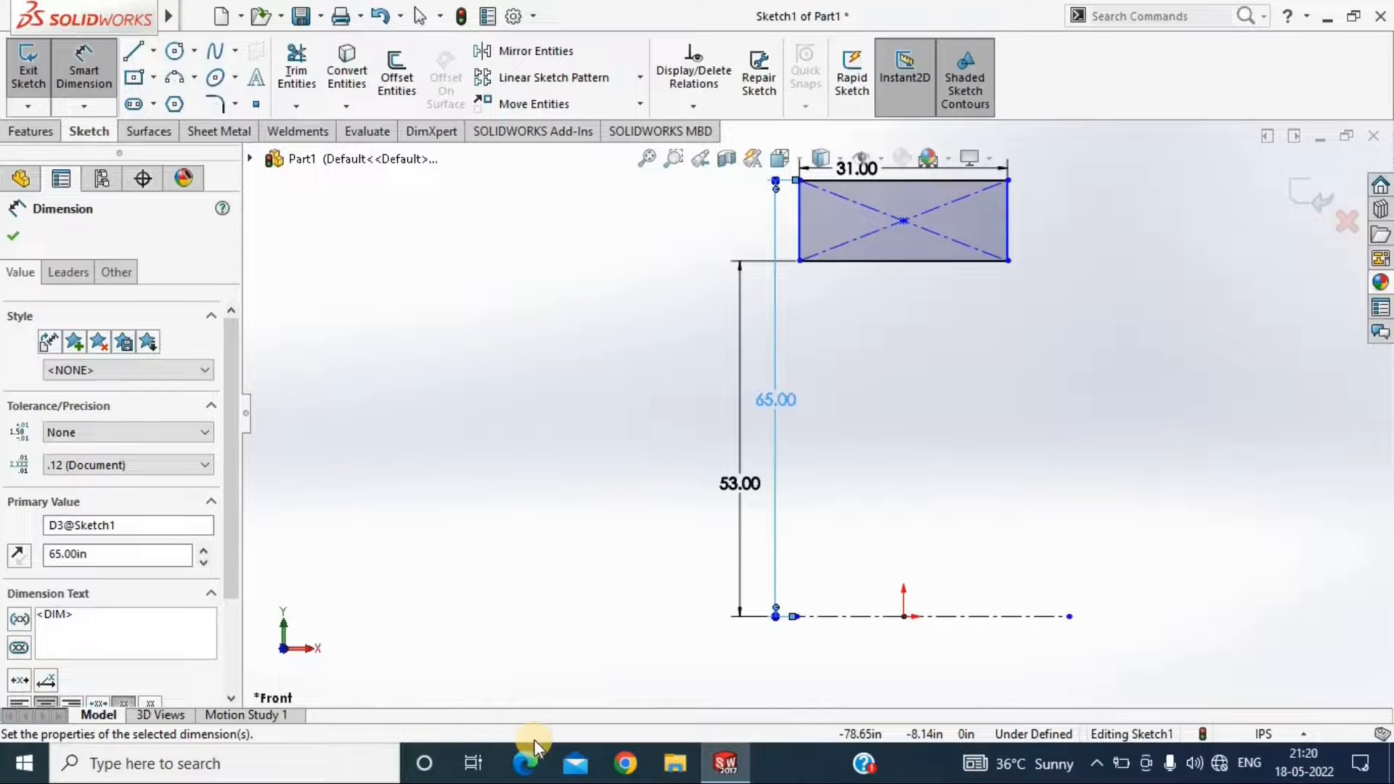
Sketch a vertical centerline from the midpoint of the rectangle's lower edge down to the origin
left_click(153, 51)
left_click(186, 104)
left_click(903, 260)
left_click(904, 616)
key("Escape")
Sketch a centerpoint arc bulging into the rectangle, centred on the vertical centerline about 10.4 in below the lower edge, with both ends on that edge
left_click(194, 77)
left_click(238, 104)
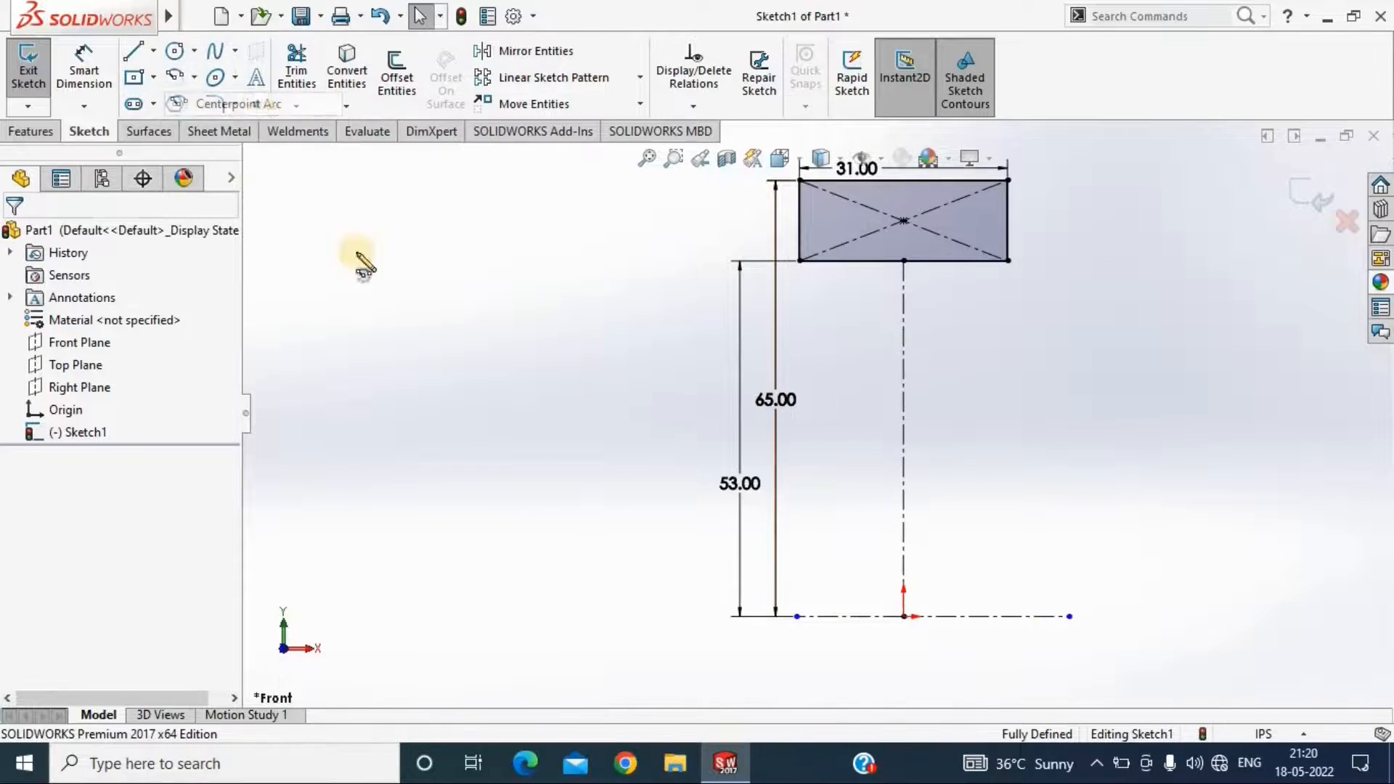
left_click(904, 330)
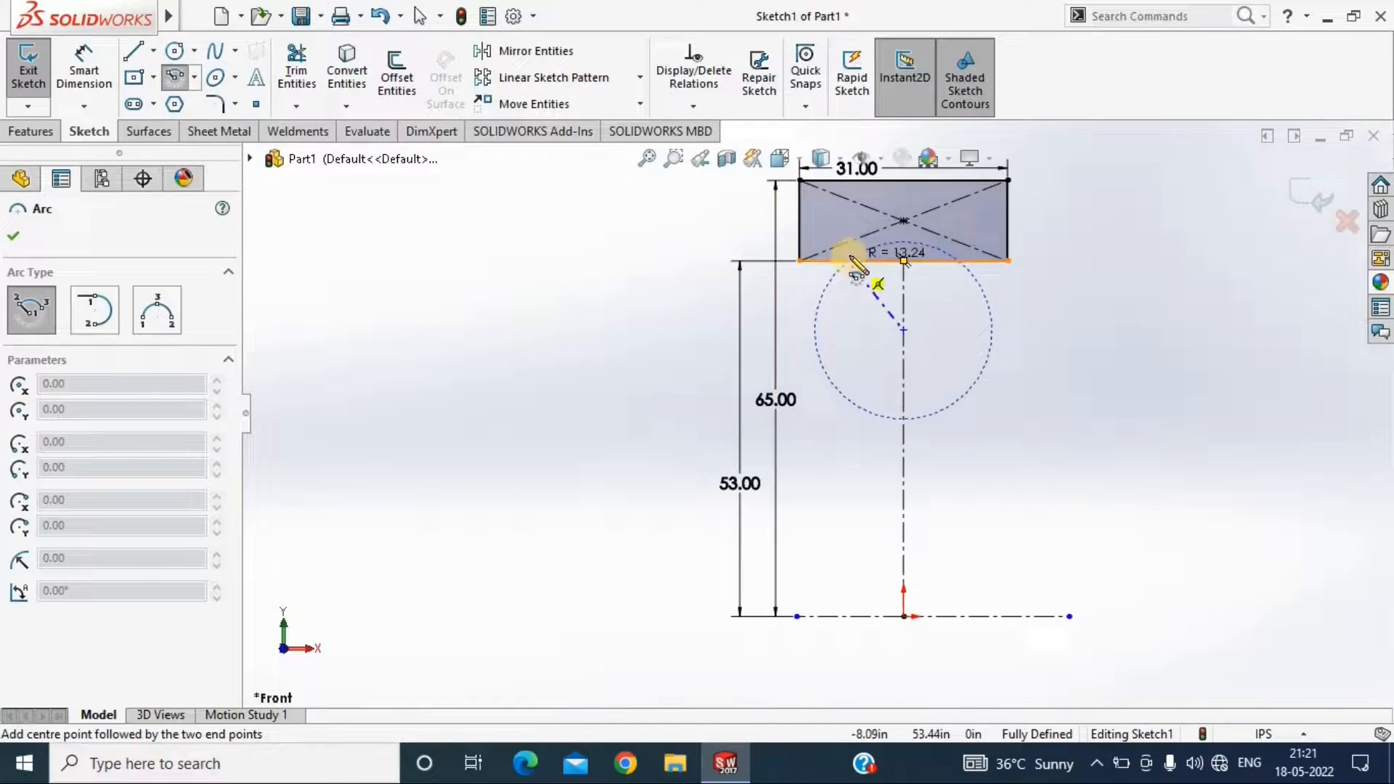
left_click(836, 260)
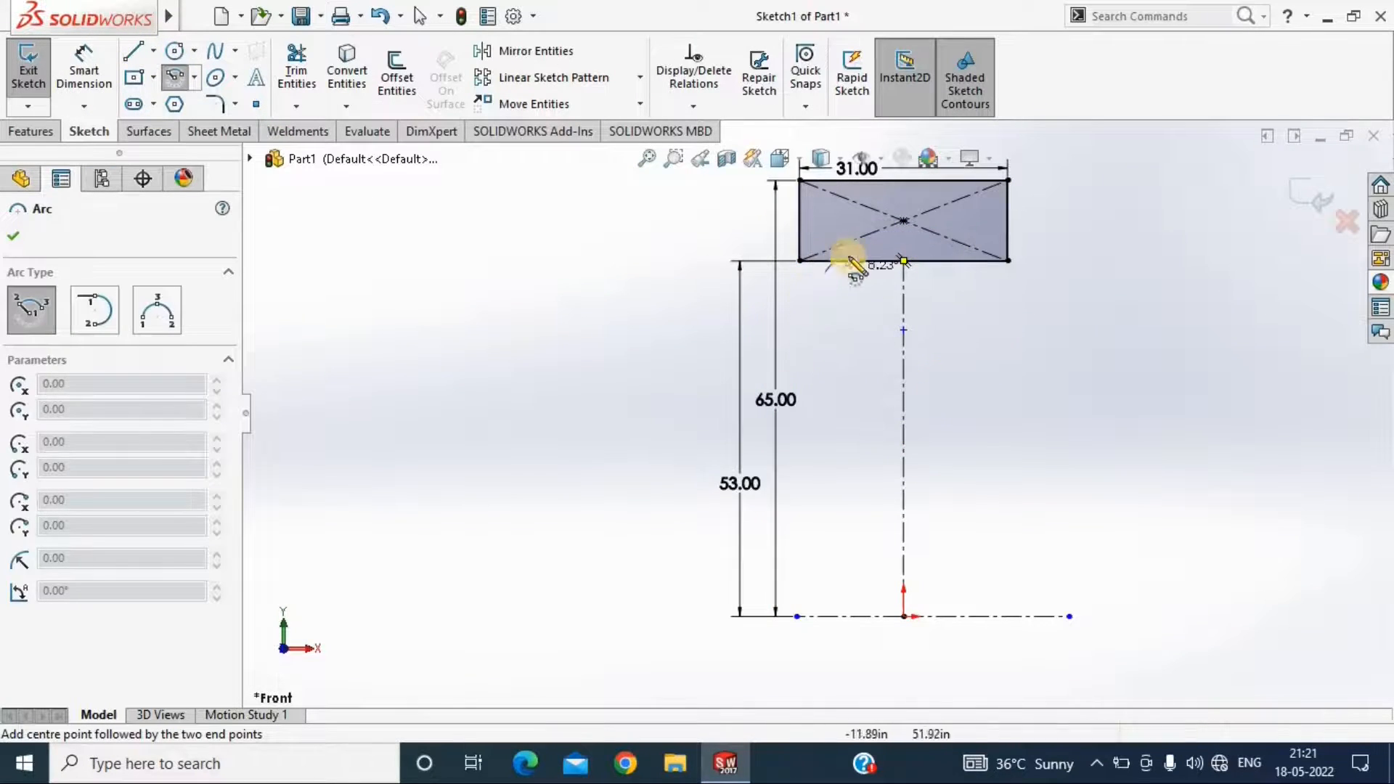
left_click(973, 261)
key("Escape")
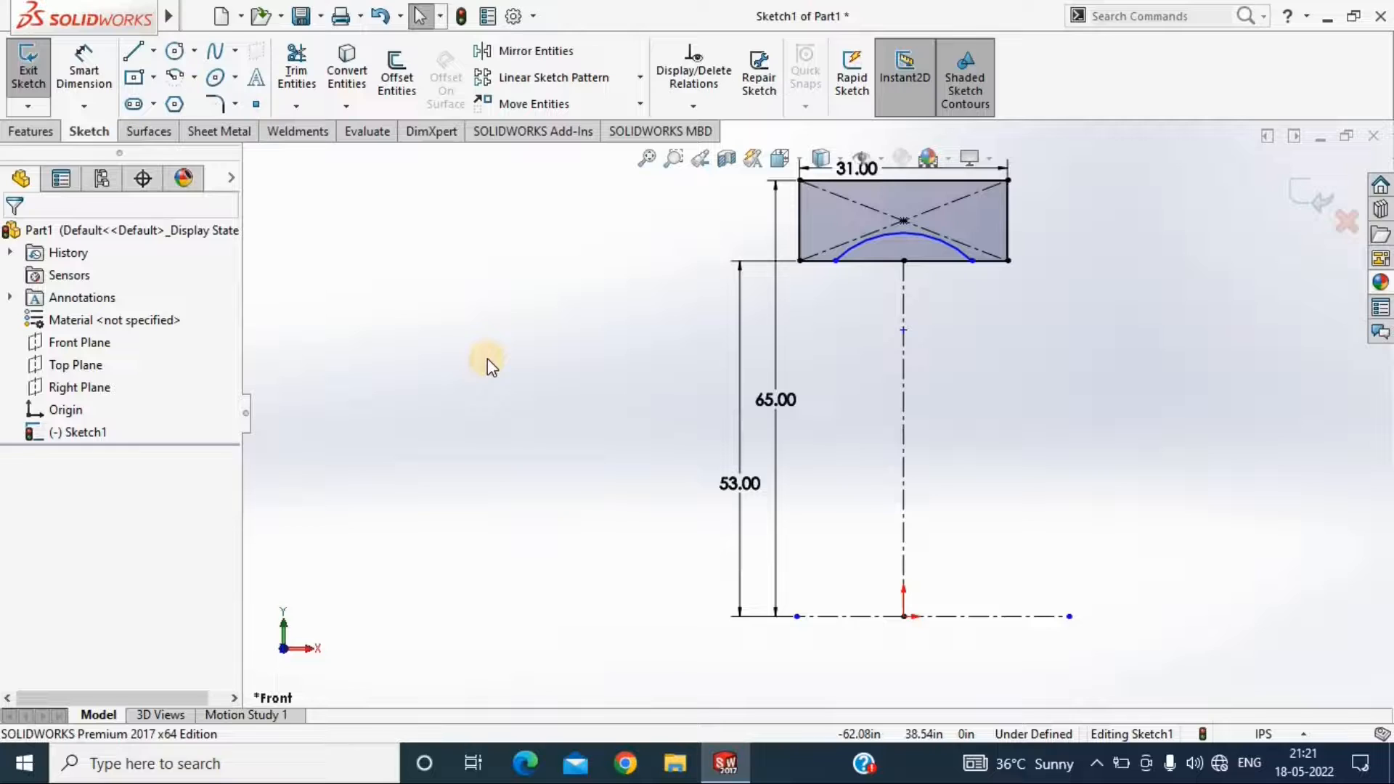
Dimension the vertical distance between the arc's centre and its endpoint on the rectangle's lower edge as 8 in
left_click(98, 64)
left_click(904, 331)
left_click(972, 261)
left_click(1066, 299)
type("8")
key("Return")
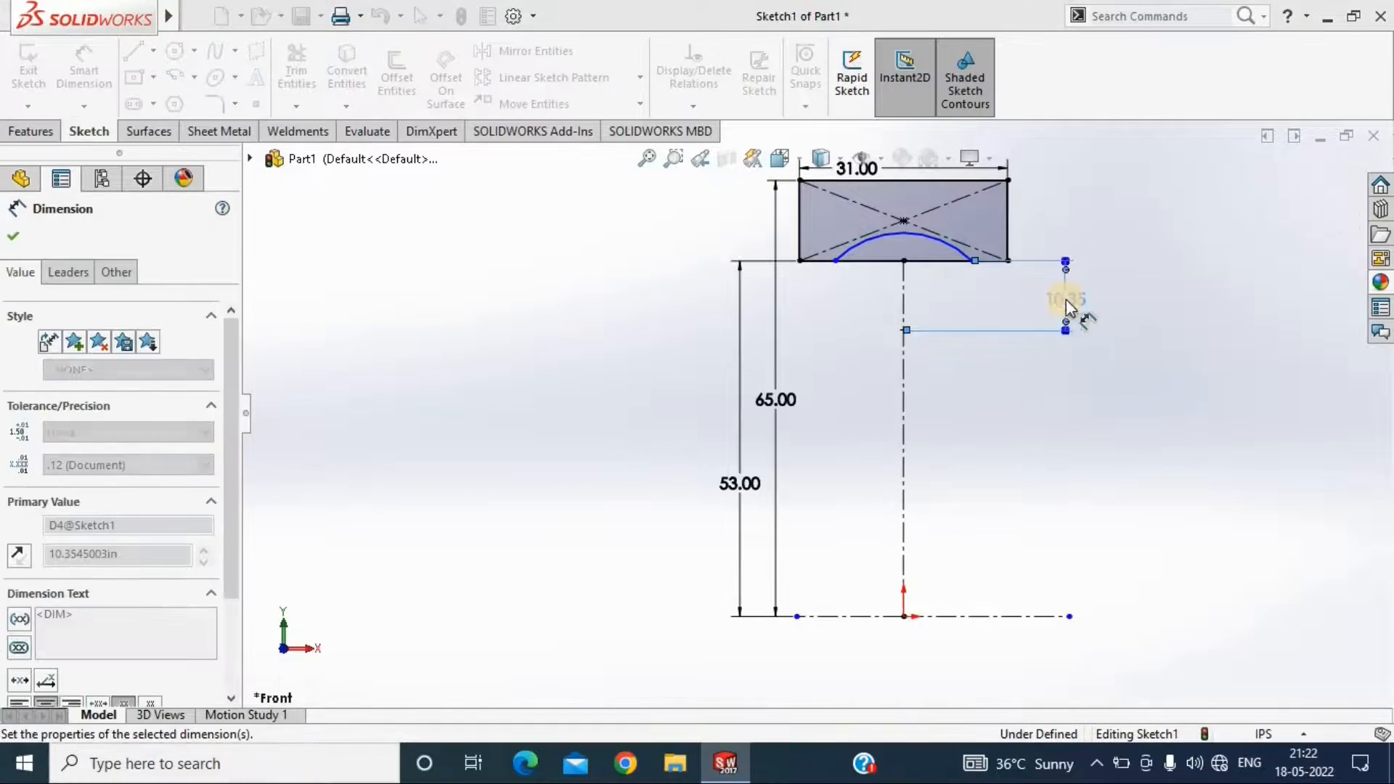
Dimension the radius of the arc as 12 in
left_click(969, 256)
left_click(1084, 223)
type("12")
key("Return")
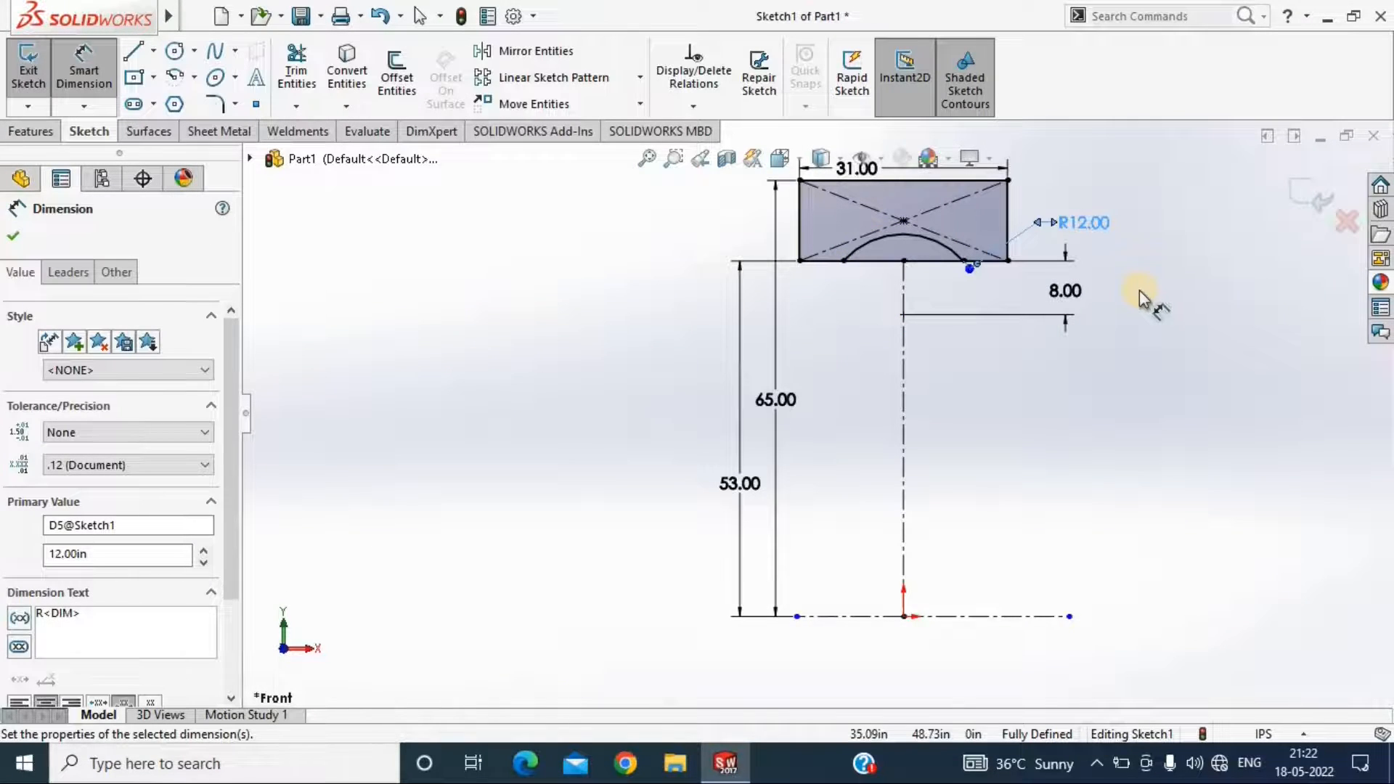
Trim the part of the rectangle's lower edge that lies between the arc's endpoints
left_click(297, 69)
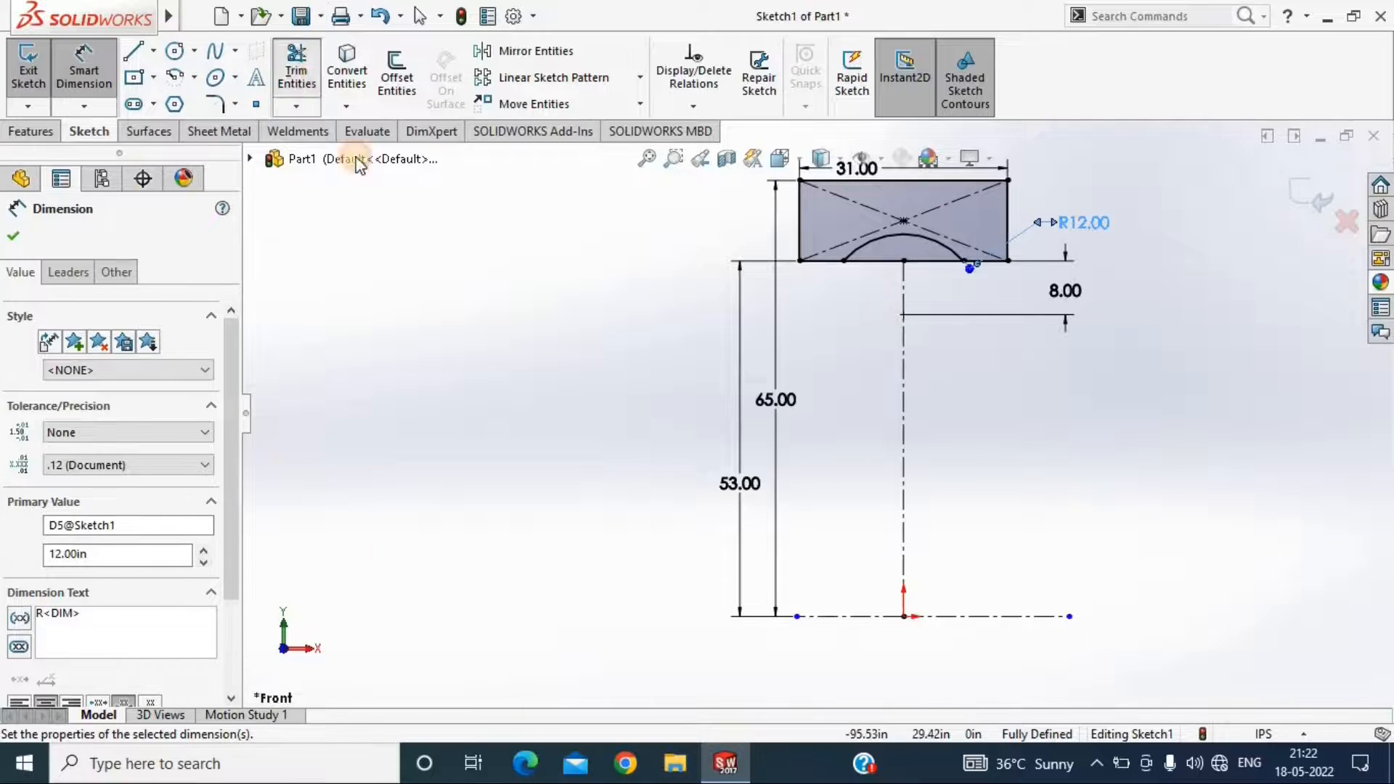
scroll(904, 261, "down", 2)
left_click_drag(824, 341, 824, 378)
key("Escape")
Make the two remaining lower edge segments beside the arc equal in length
left_click(732, 358)
left_click(973, 358, "ctrl")
left_click(44, 685)
left_click(420, 370)
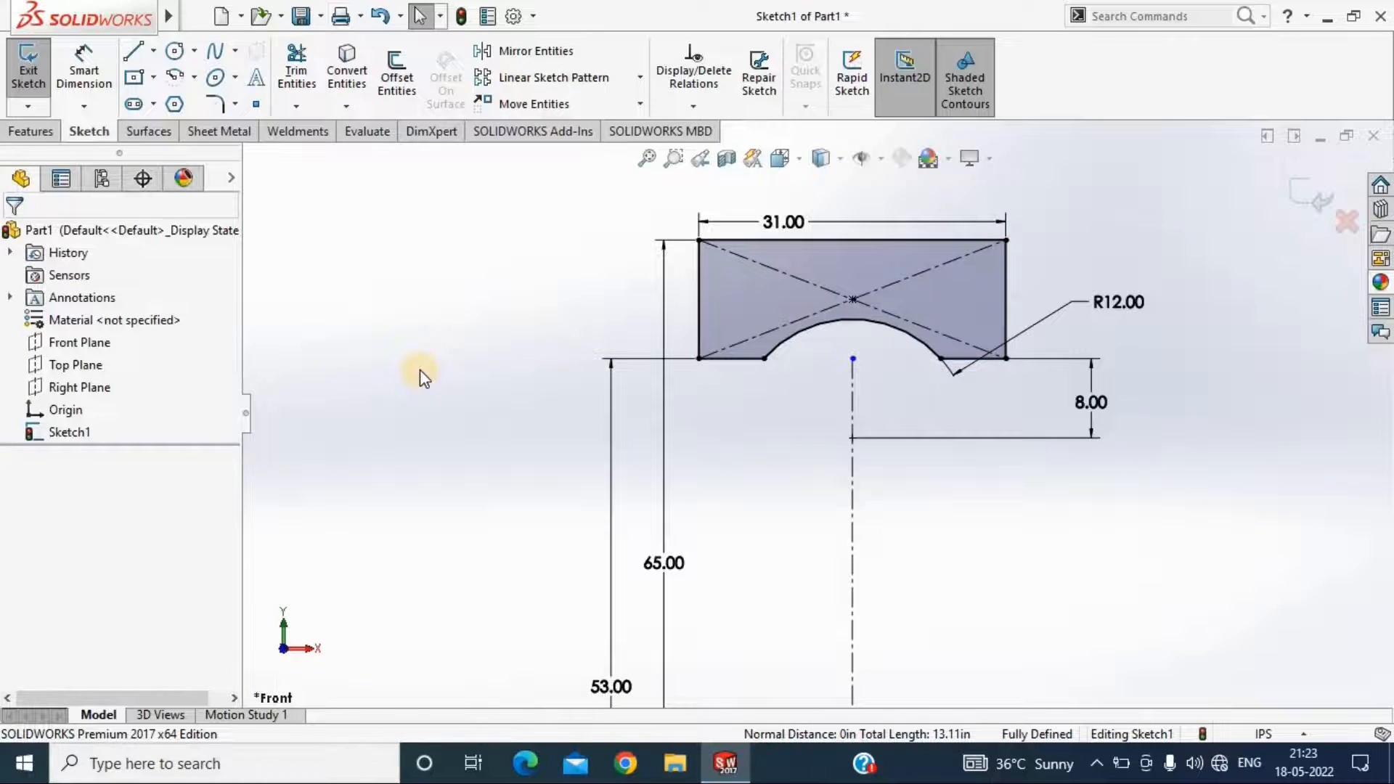
Revolve the grooved profile 360 degrees around the horizontal centerline to form the outer ring
left_click(32, 131)
left_click(97, 77)
left_click(756, 591)
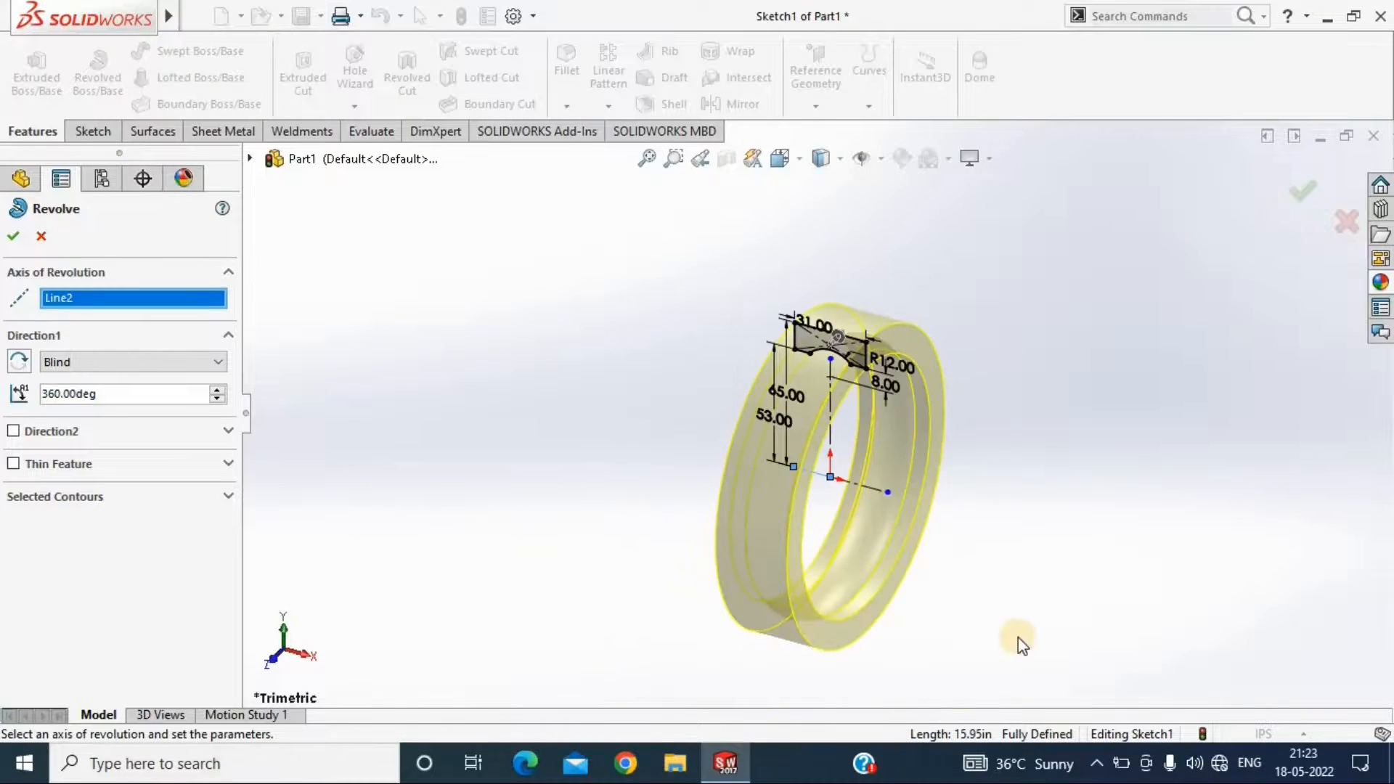
key("Return")
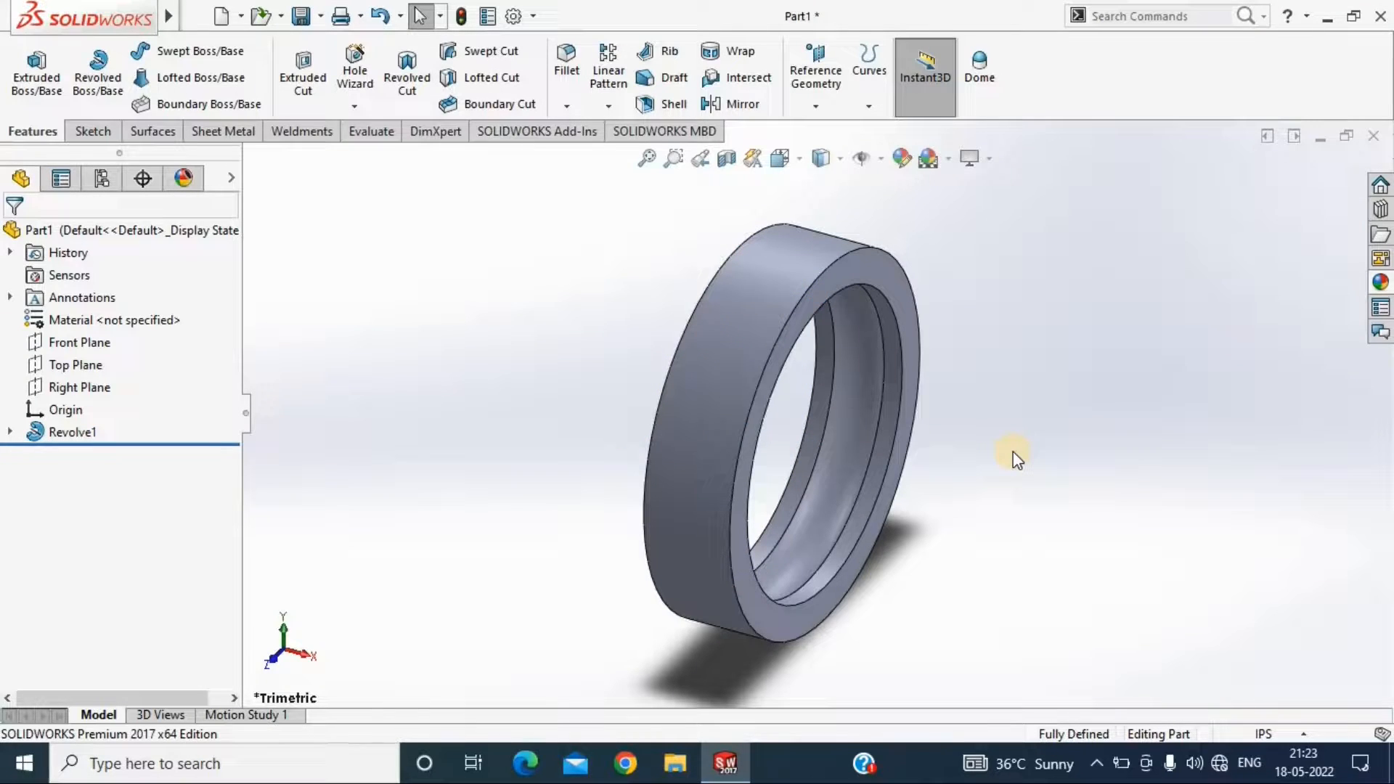
Fillet the two outer circular edges of the ring
left_click(567, 69)
left_click(762, 370)
left_click(657, 399)
key("Return")
middle_click_drag(464, 330, 527, 353)
Start saving the ring under a new name and create and open a new folder named "b" for it
left_click(320, 16)
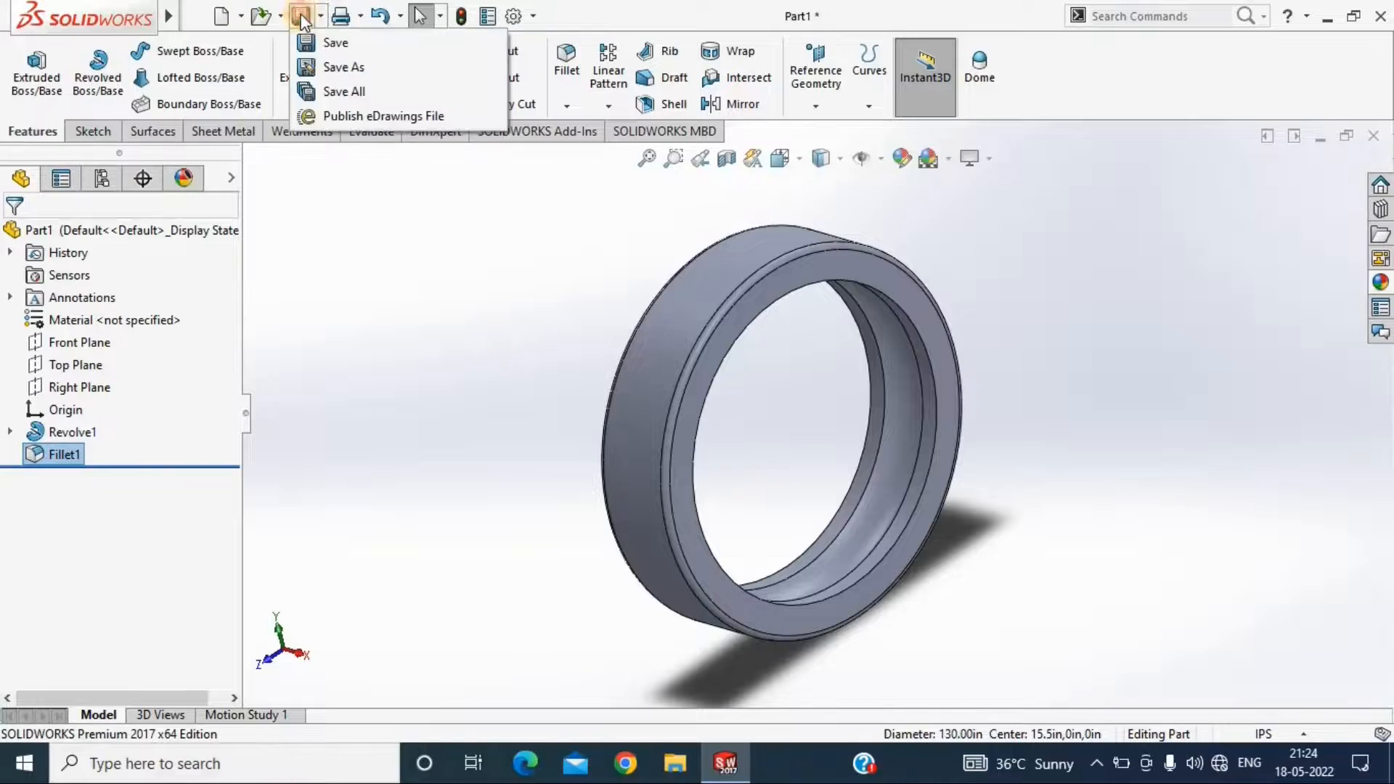
left_click(324, 62)
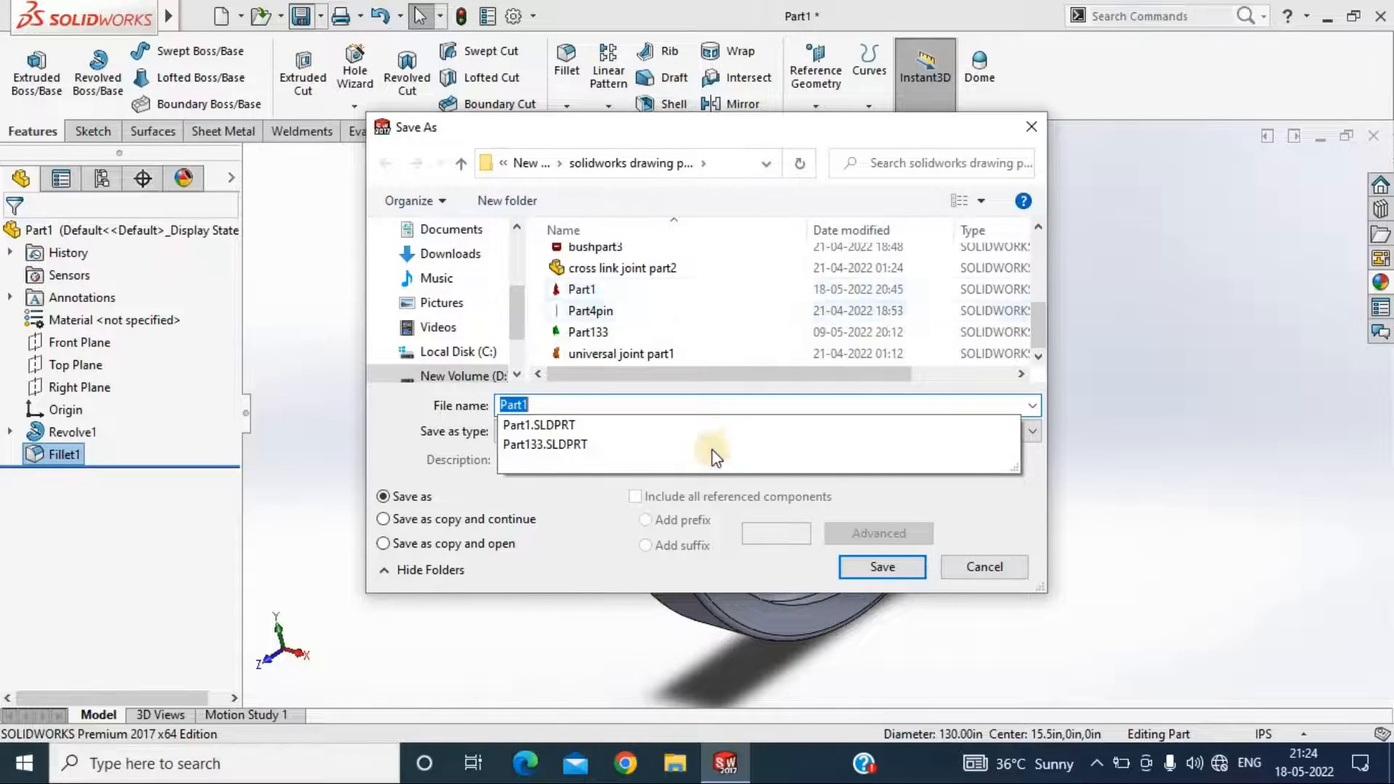
scroll(712, 305, "up", 5)
double_click(595, 255)
left_click(386, 163)
scroll(748, 316, "down", 5)
right_click(781, 294)
mouse_move(840, 511)
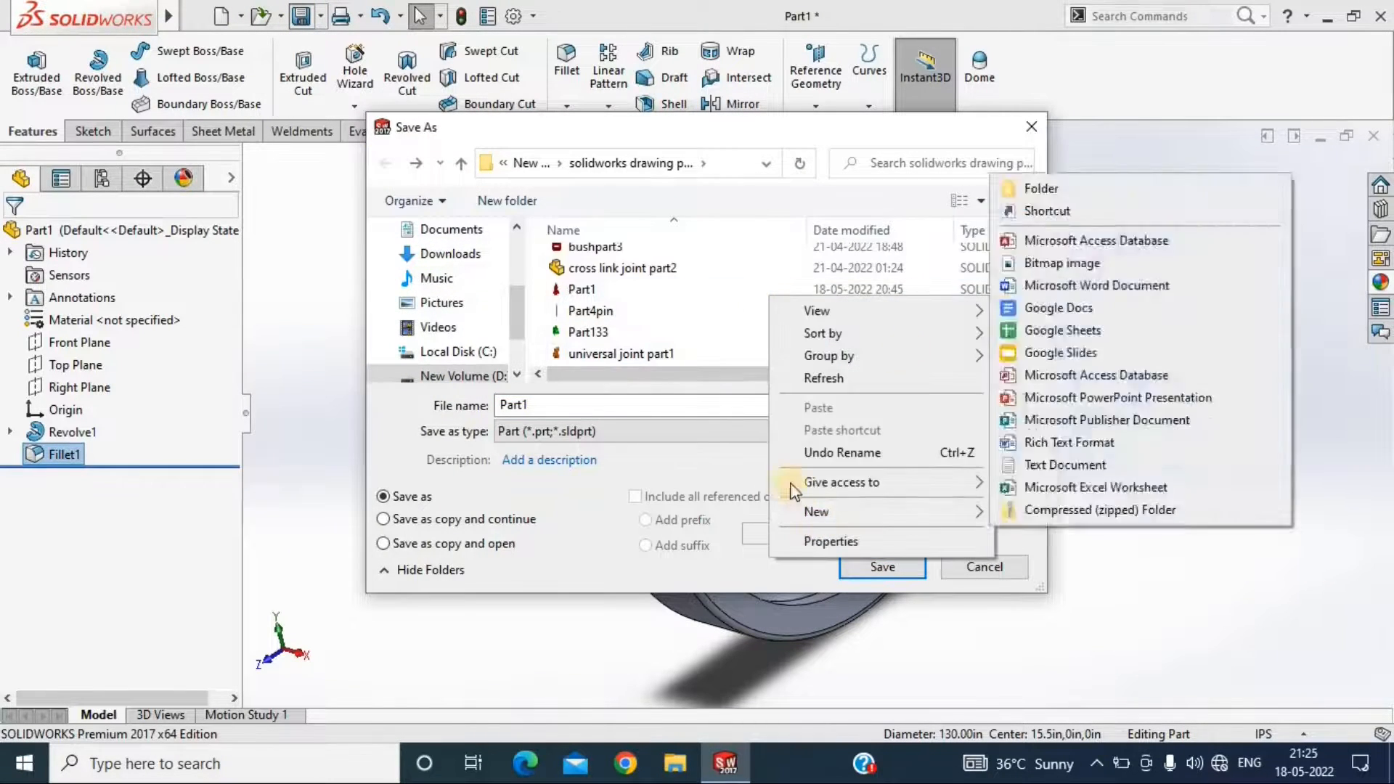
left_click(1027, 187)
type("b")
key("Return")
key("Return")
Name the part file "uper part" and save it in folder b
left_click_drag(650, 414, 389, 465)
type("uper")
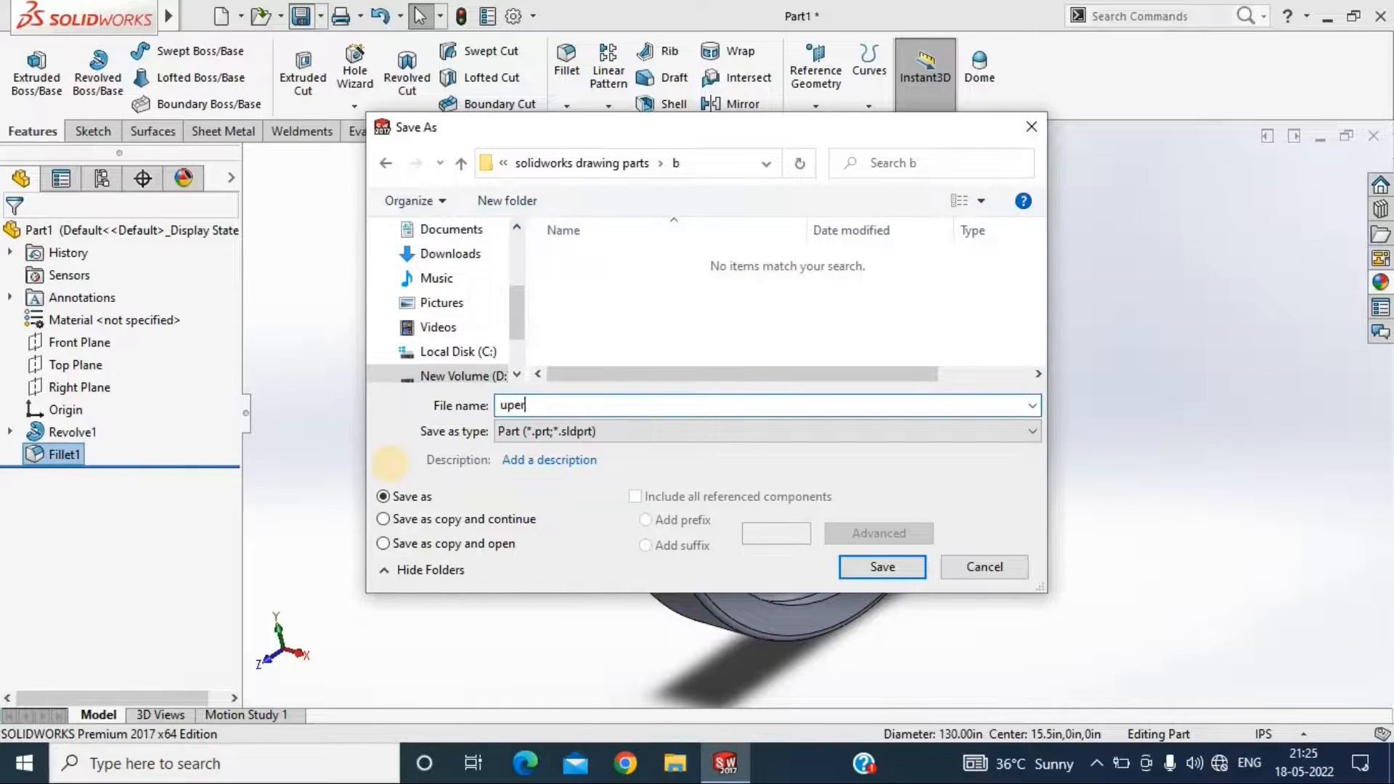
type(" part")
key("Return")
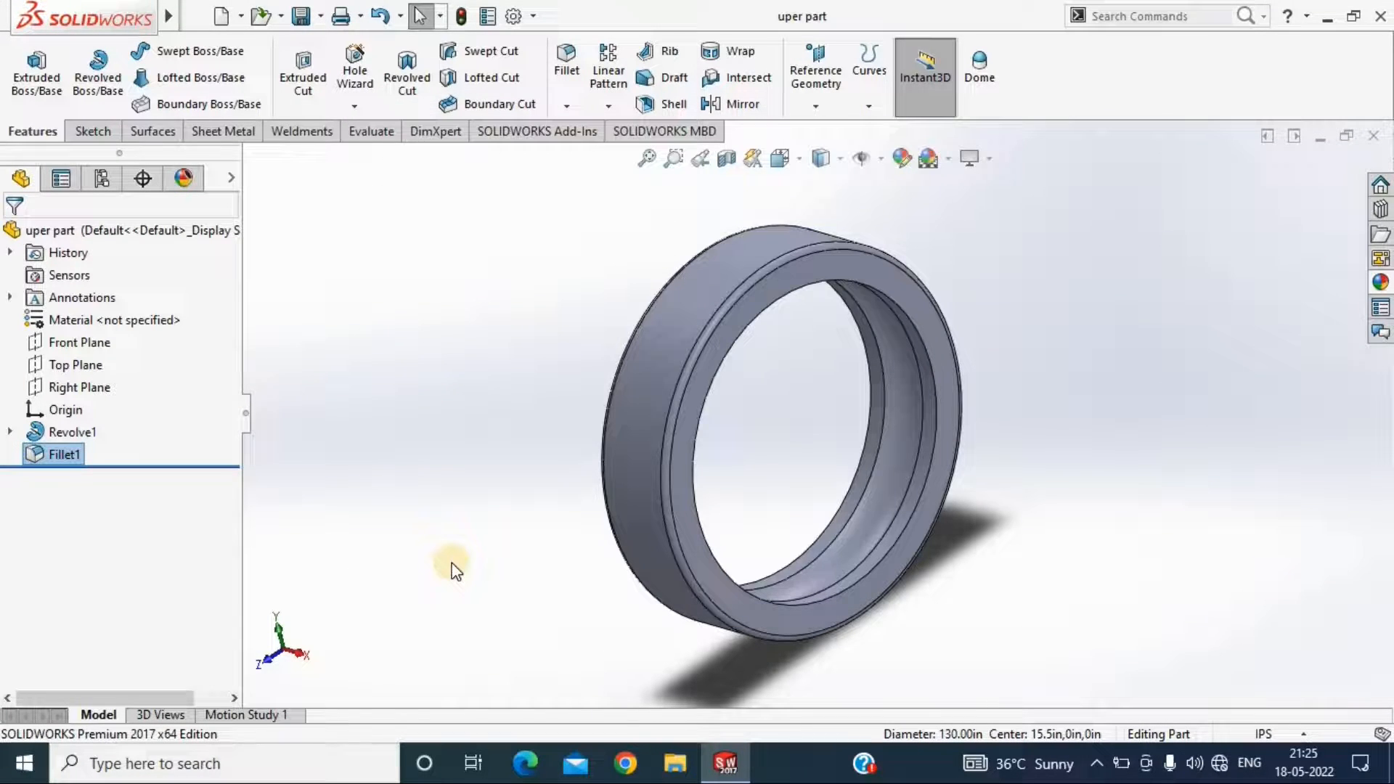
Close the saved ring, create a new part and orient the view normal to the Front Plane
left_click(1372, 135)
left_click(221, 16)
double_click(436, 269)
right_click(87, 342)
left_click(157, 318)
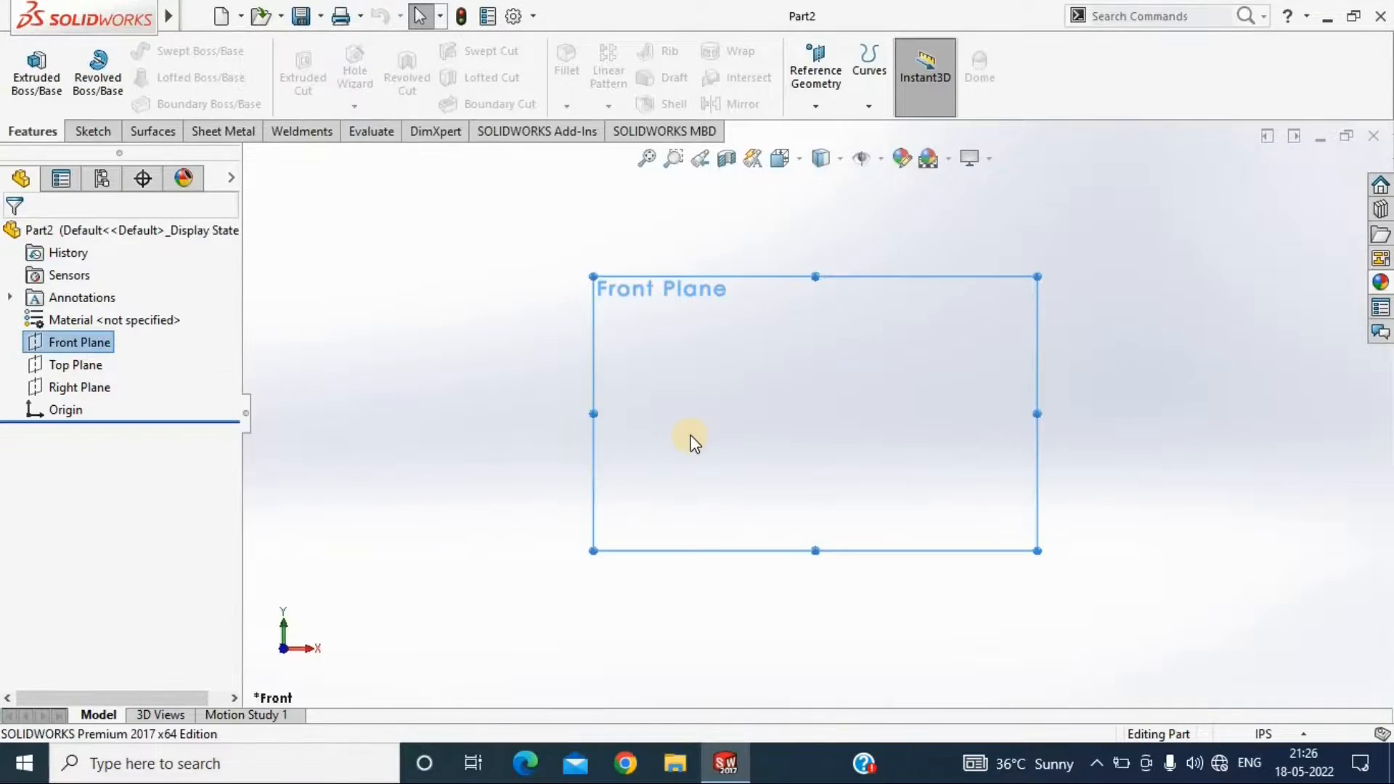
On the Front Plane, sketch a horizontal centerline through the origin and a center rectangle above it
left_click(93, 131)
left_click(153, 50)
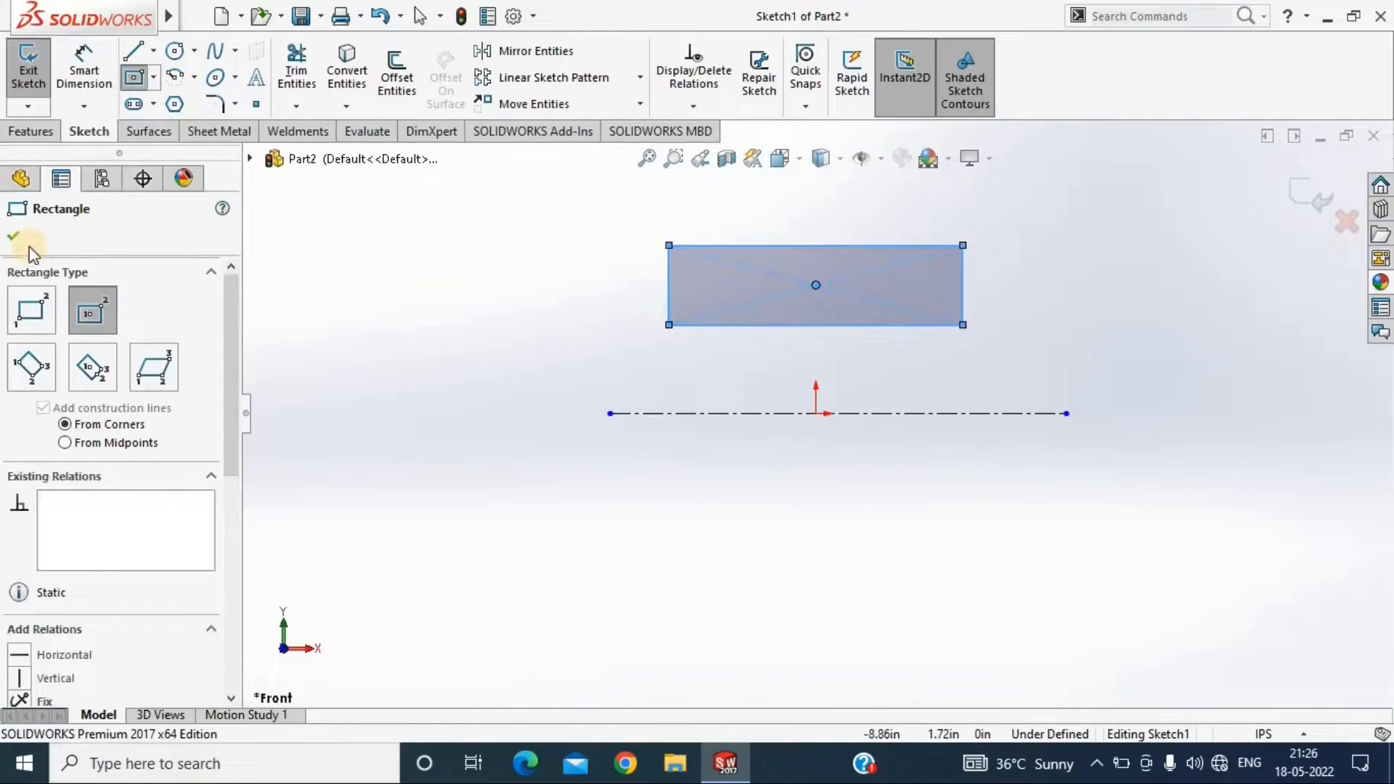
left_click(16, 236)
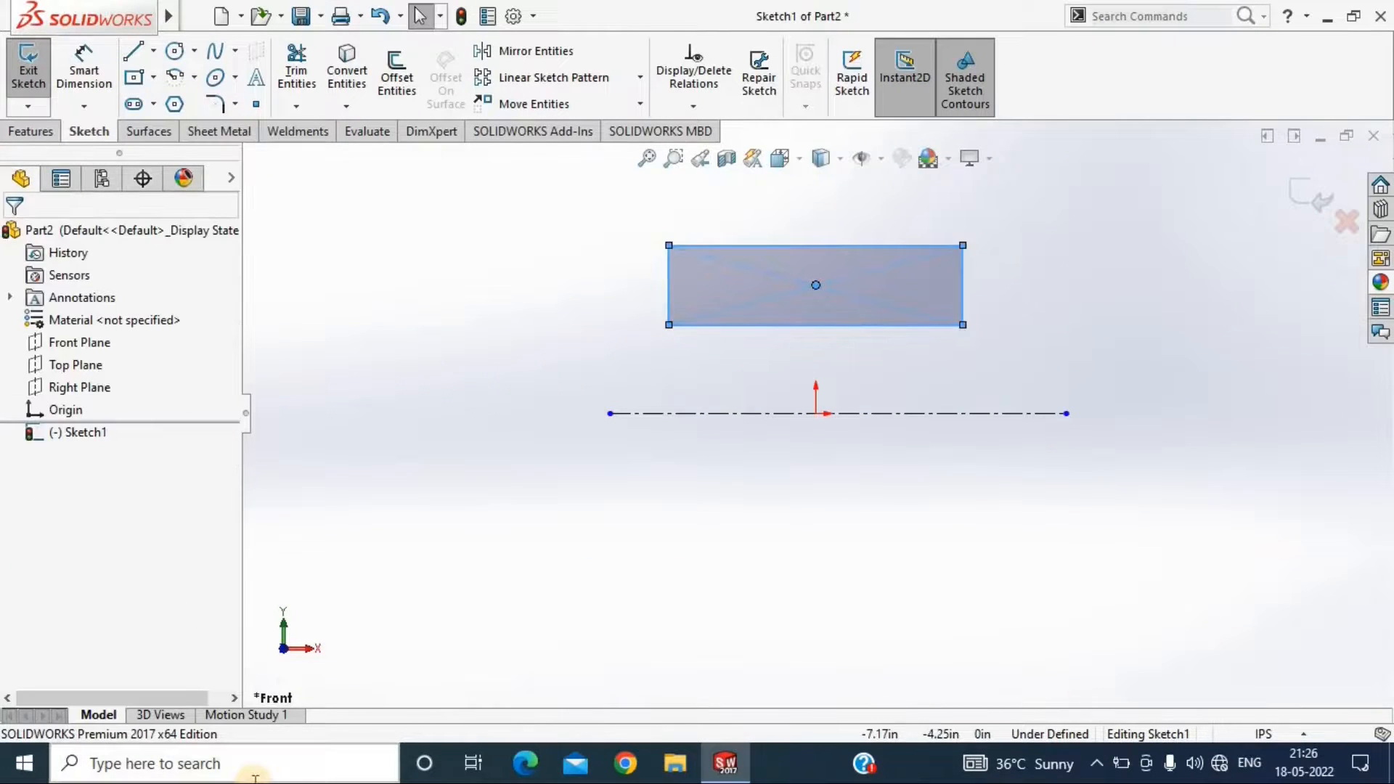
Dimension the width of the new part's rectangle as 31 in
left_click(83, 71)
left_click(761, 246)
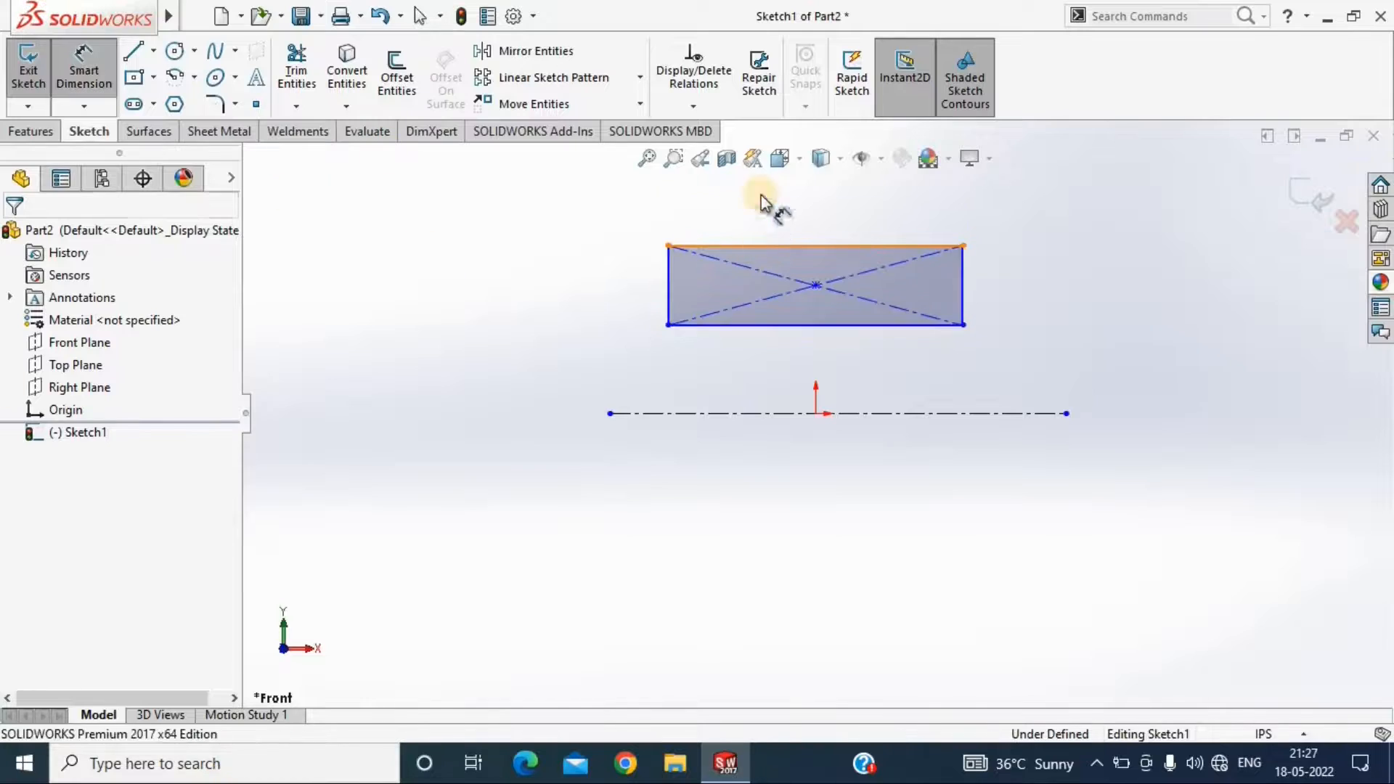
left_click(761, 194)
type("31")
key("Return")
Dimension the vertical distance from the rectangle's lower-left corner to the horizontal centerline as 25 in
left_click(669, 325)
left_click(685, 413)
left_click(486, 356)
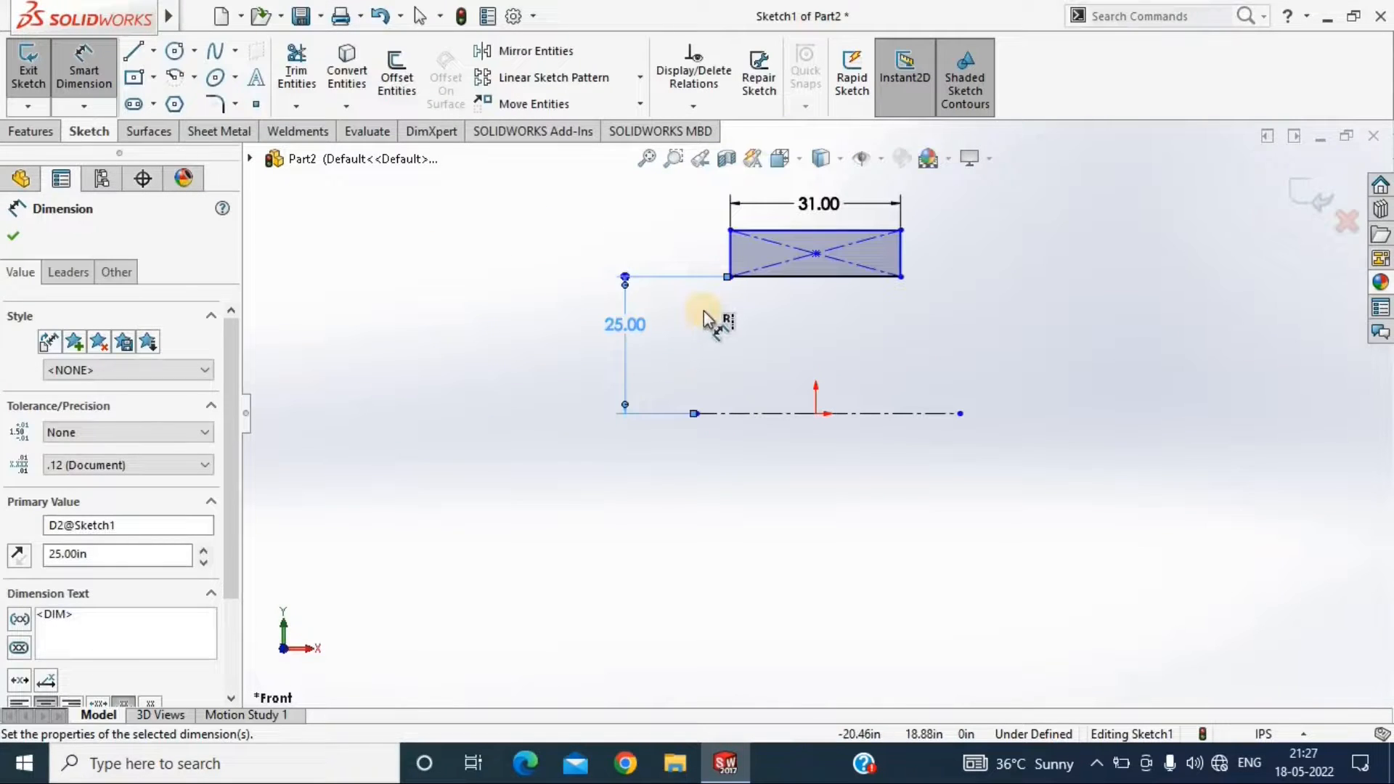
Dimension the vertical distance from the rectangle's upper-left corner to the horizontal centerline as 37 in
left_click(730, 231)
left_click(708, 413)
left_click(542, 303)
type("37")
key("Return")
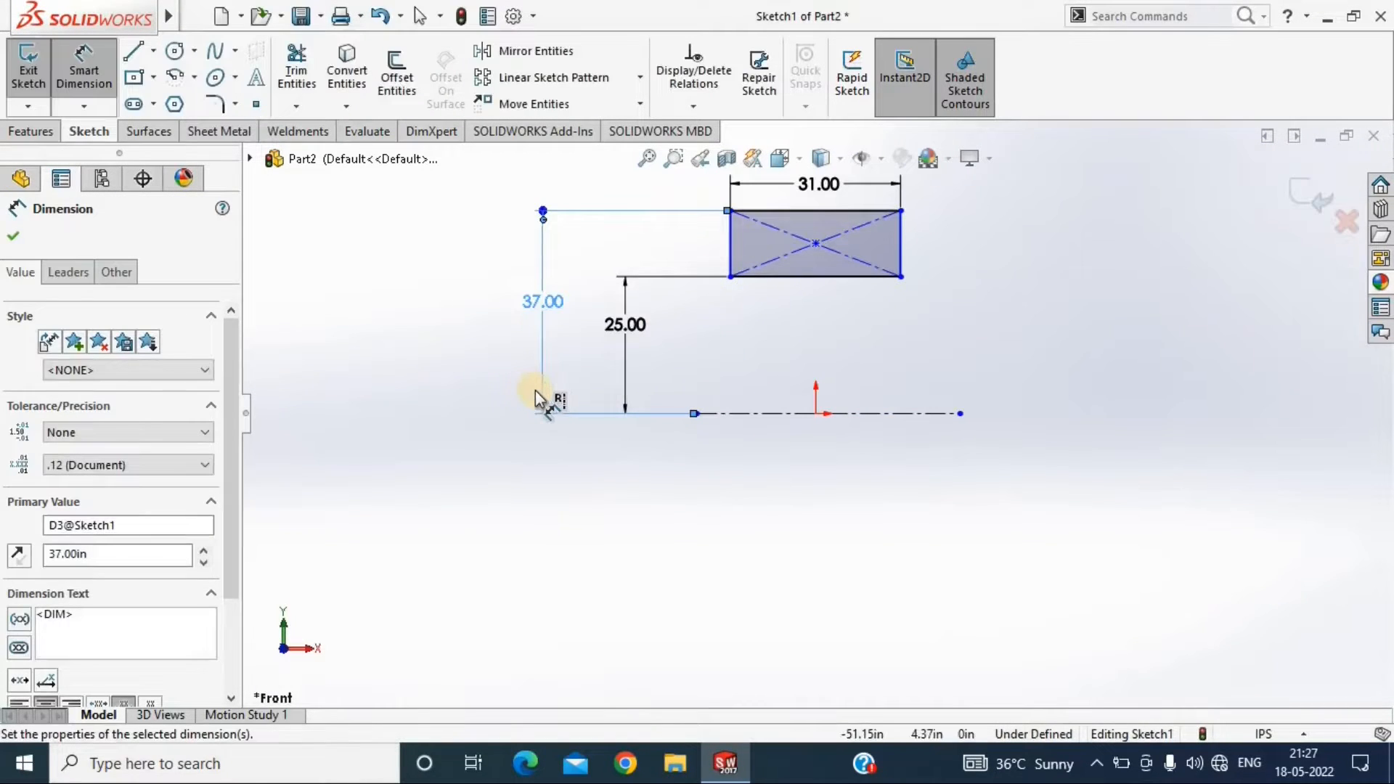
Sketch a centerpoint arc dipping into the rectangle, centred about 49.6 in above the origin, with both ends on the upper edge
left_click(174, 77)
scroll(823, 175, "down", 5)
left_click(803, 243)
left_click(664, 420)
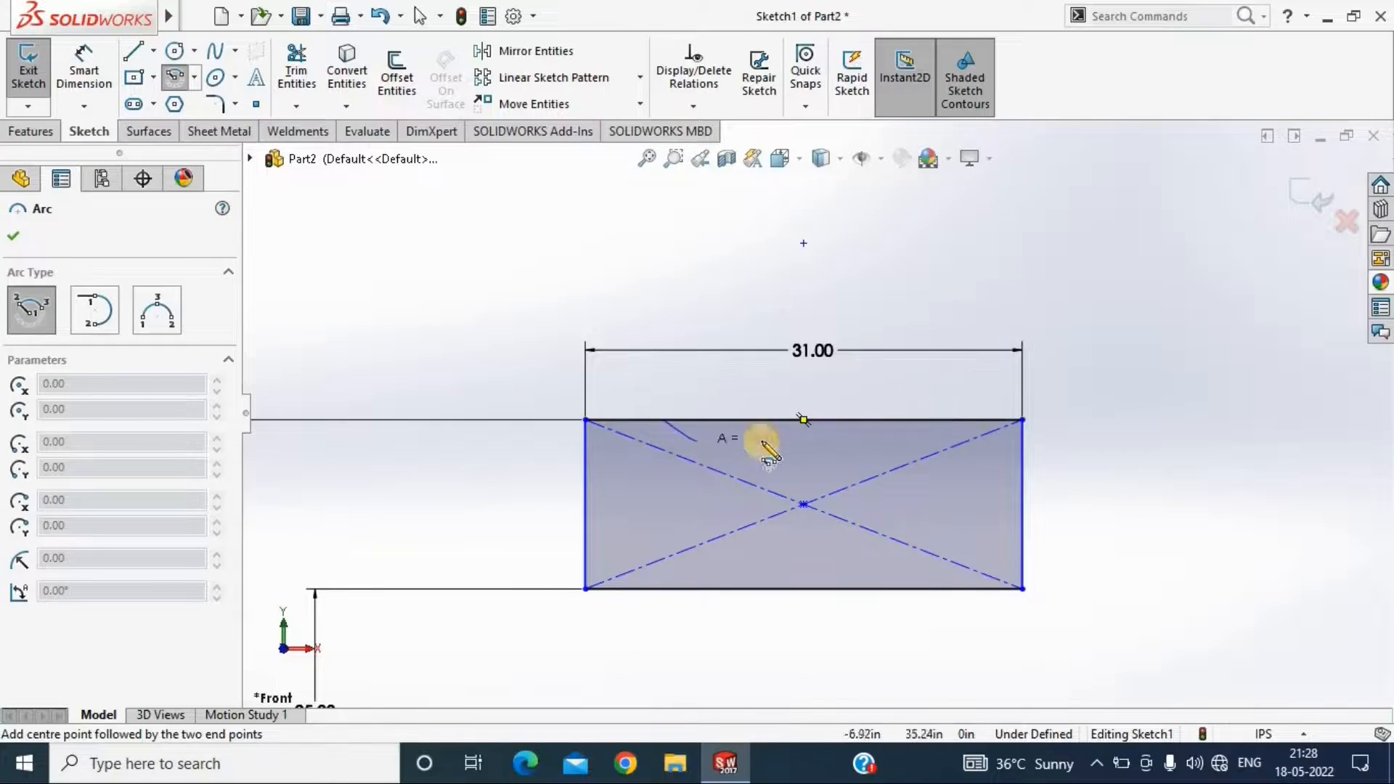
left_click(944, 420)
key("Escape")
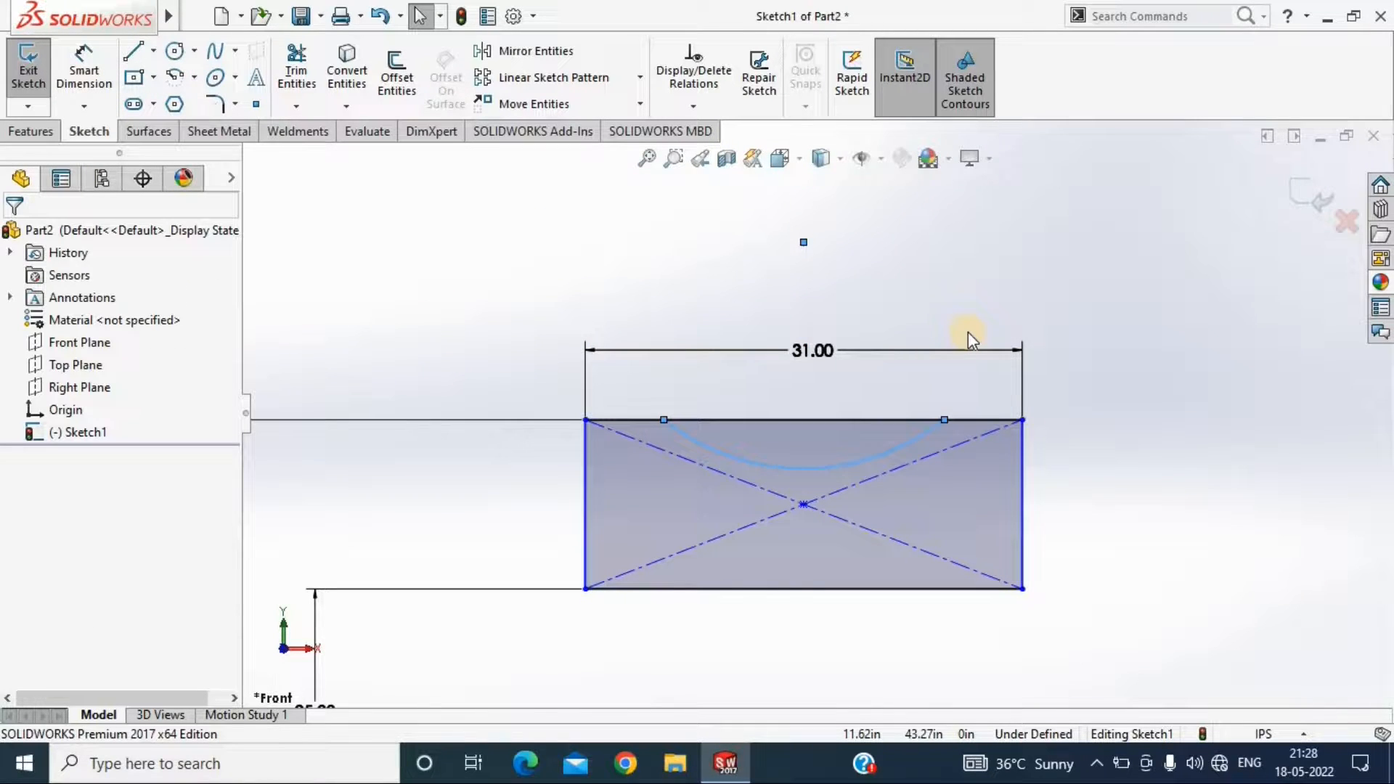
Draw a vertical centerline joining the midpoint of the rectangle's lower edge to the origin
scroll(784, 355, "up", 4)
left_click(154, 51)
left_click(184, 103)
left_click(794, 468)
left_click(794, 639)
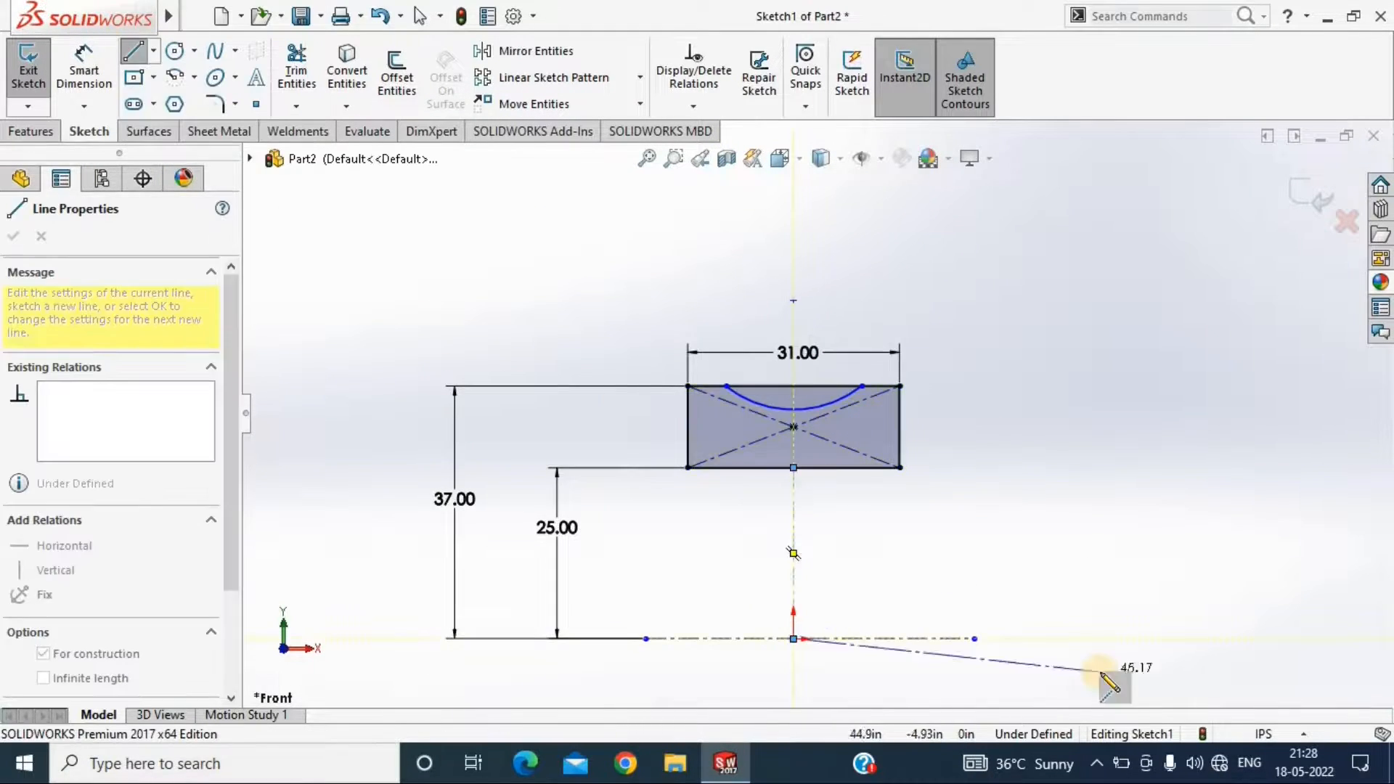
key("Escape")
Dimension the vertical distance from the arc's centre to the rectangle's upper edge as 8 in
left_click(84, 69)
left_click(793, 300)
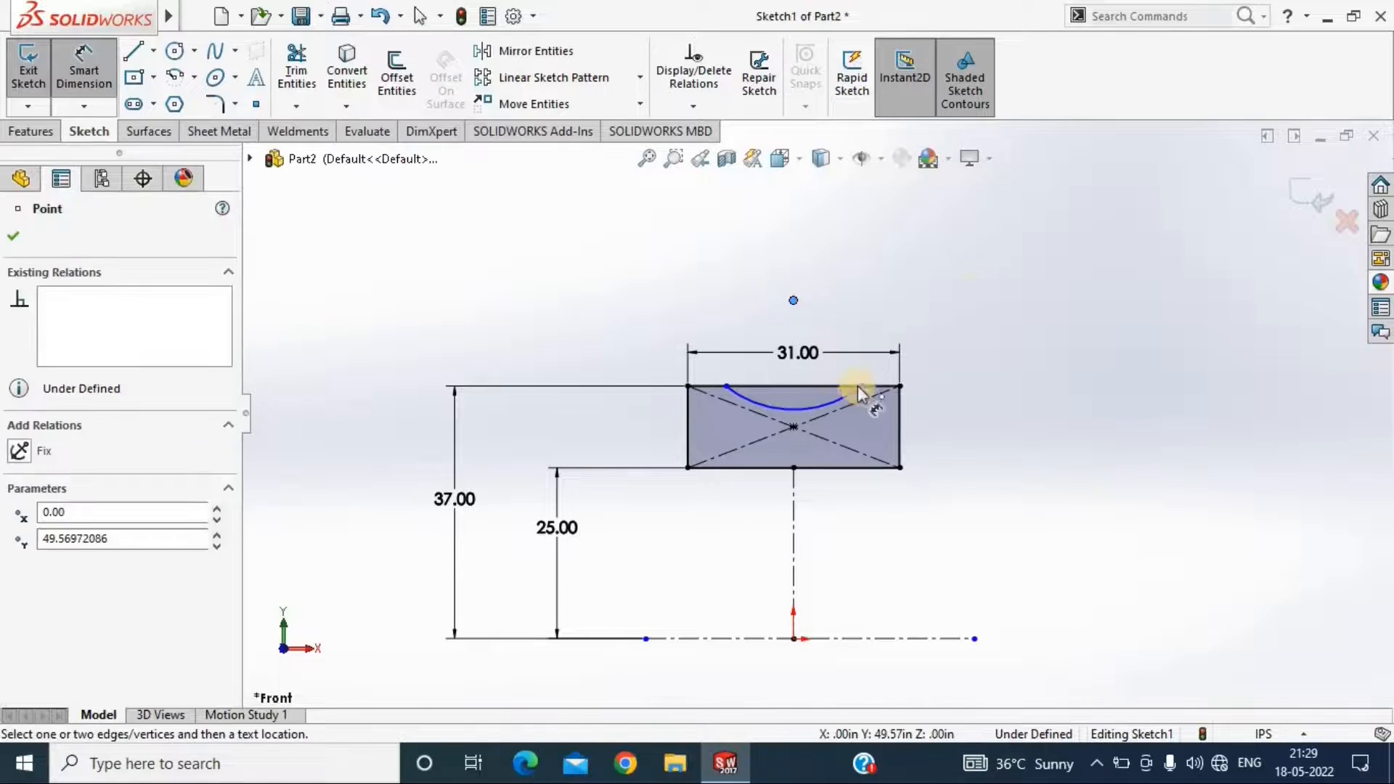
left_click(877, 386)
left_click(1046, 359)
type("8")
key("Return")
Dimension the radius of the arc in the upper edge as 12 in
left_click(781, 419)
left_click(992, 468)
type("12")
key("Return")
left_click(13, 236)
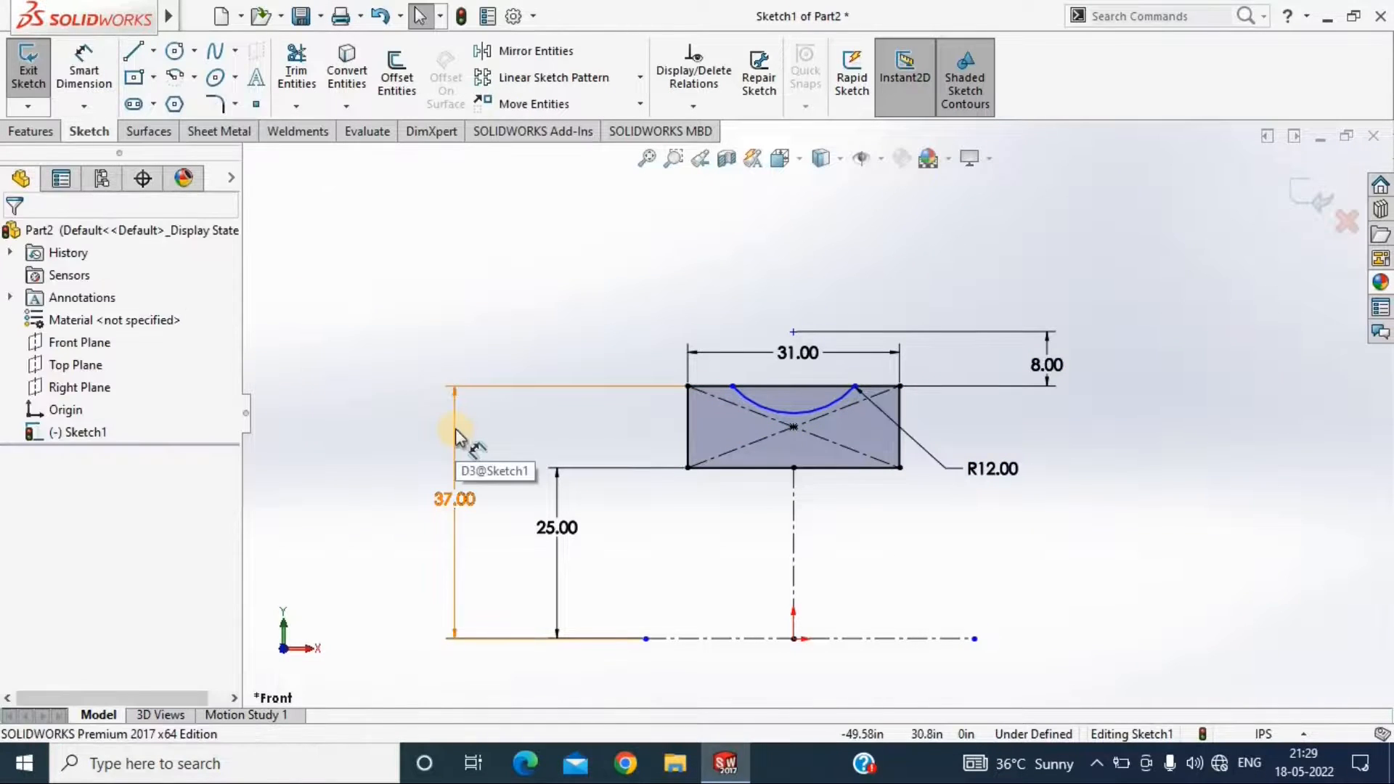
Trim the part of the rectangle's upper edge that spans the arc
left_click(296, 69)
left_click_drag(793, 398, 748, 374)
key("Escape")
Apply an Equal relation to the two remaining upper edge segments beside the arc
left_click(705, 385)
left_click(877, 386, "ctrl")
left_click(26, 687)
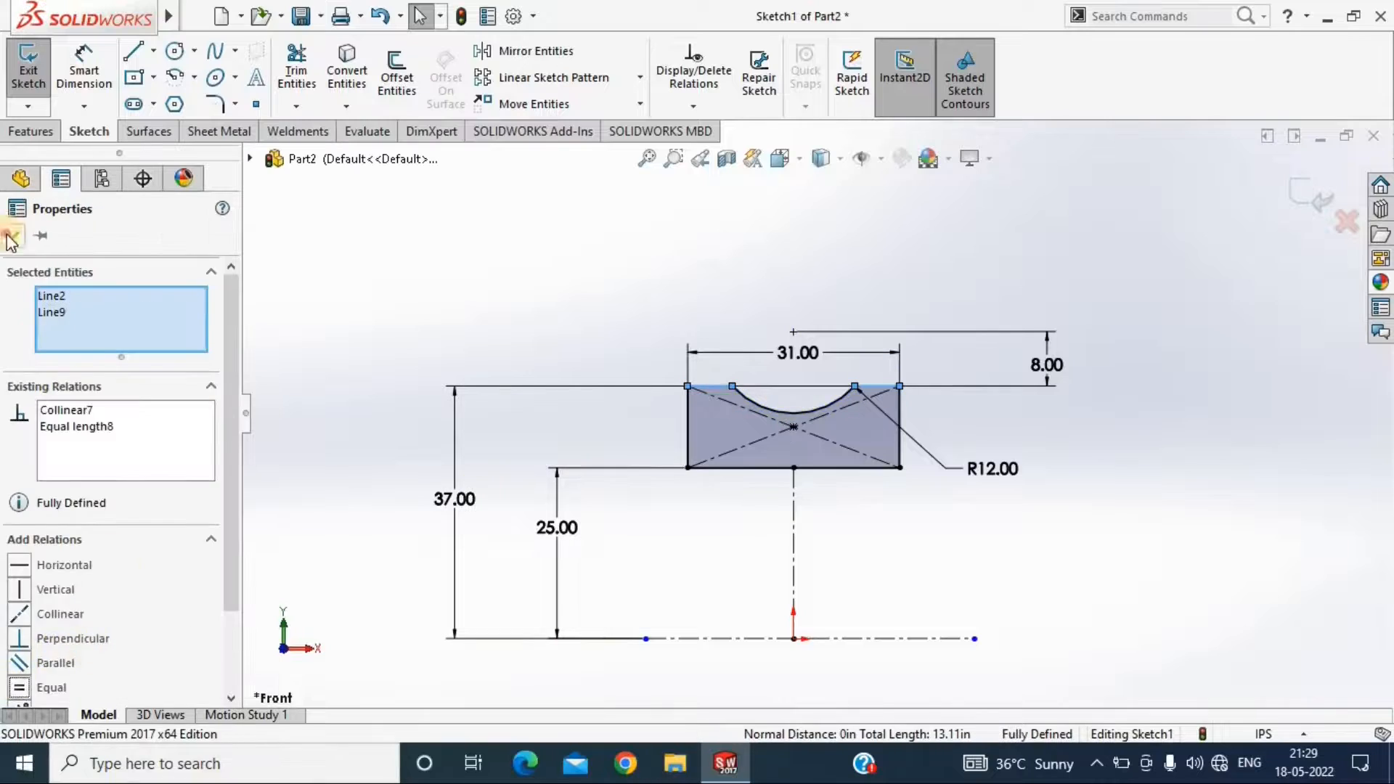
left_click(12, 237)
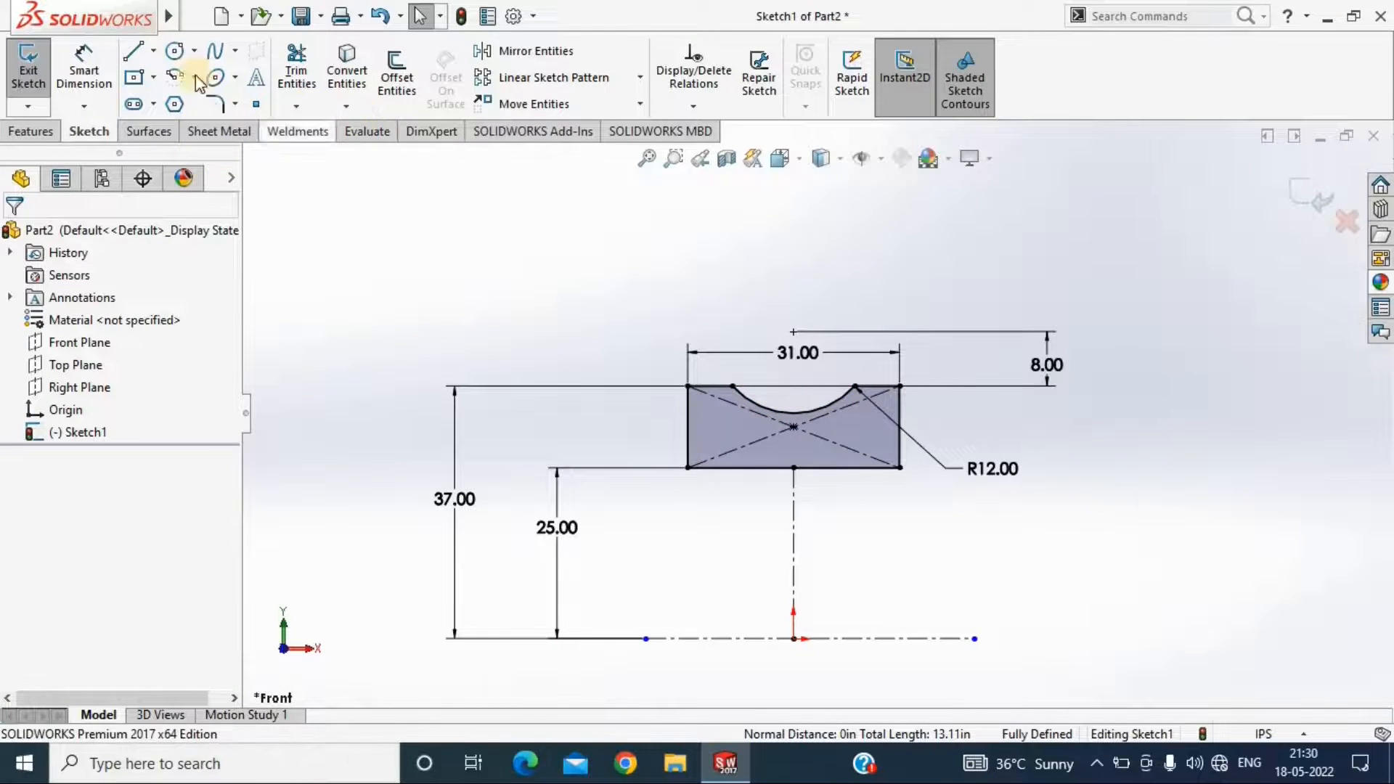
Add 2.10 in sketch fillets to the two lower corners of the profile
left_click(216, 104)
scroll(430, 509, "up", 2)
left_click(688, 468)
left_click(801, 450)
scroll(802, 435, "down", 1)
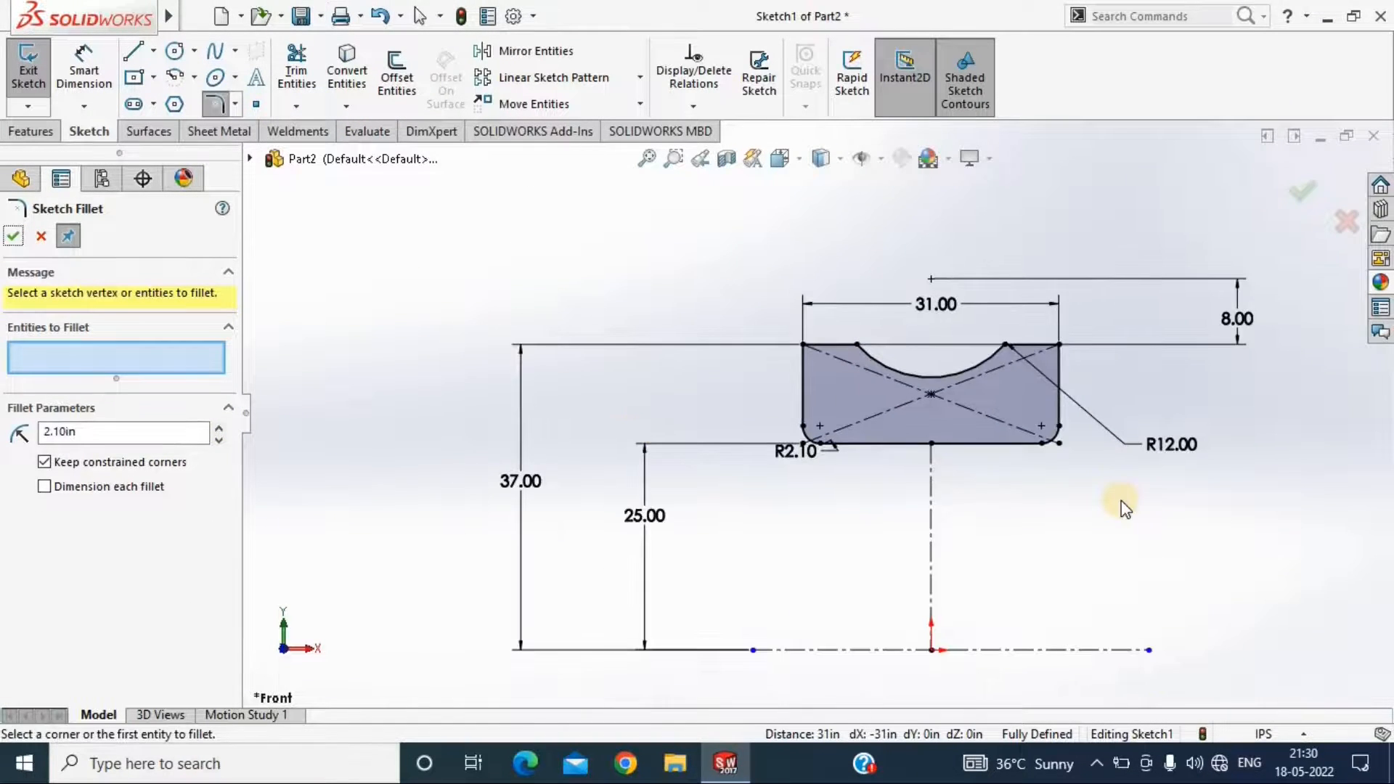
left_click(30, 131)
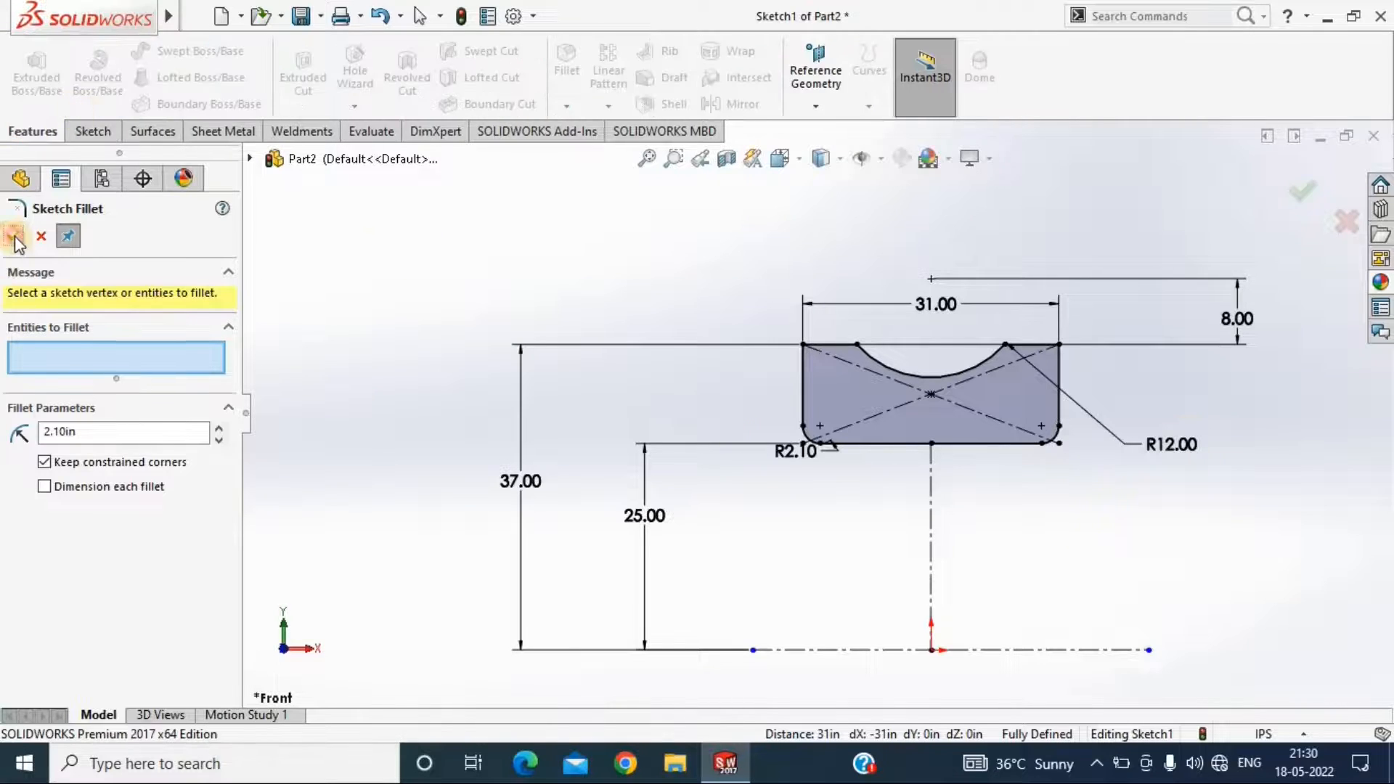
left_click(14, 237)
Revolve the filleted profile around the horizontal centerline to form the inner ring
left_click(98, 73)
left_click(738, 531)
right_click(934, 588)
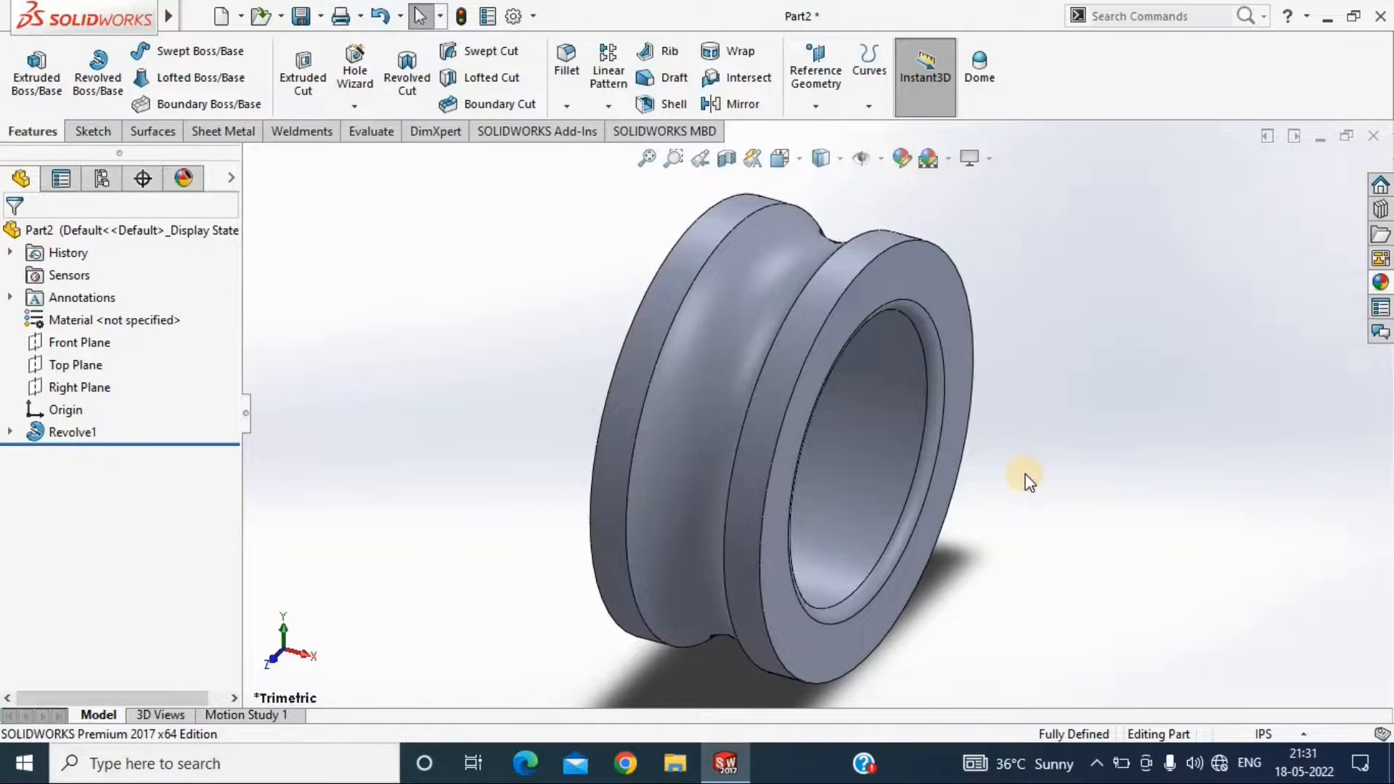
Save the part as "inner ring" and close it
key("ctrl+s")
type("inner ring")
key("Return")
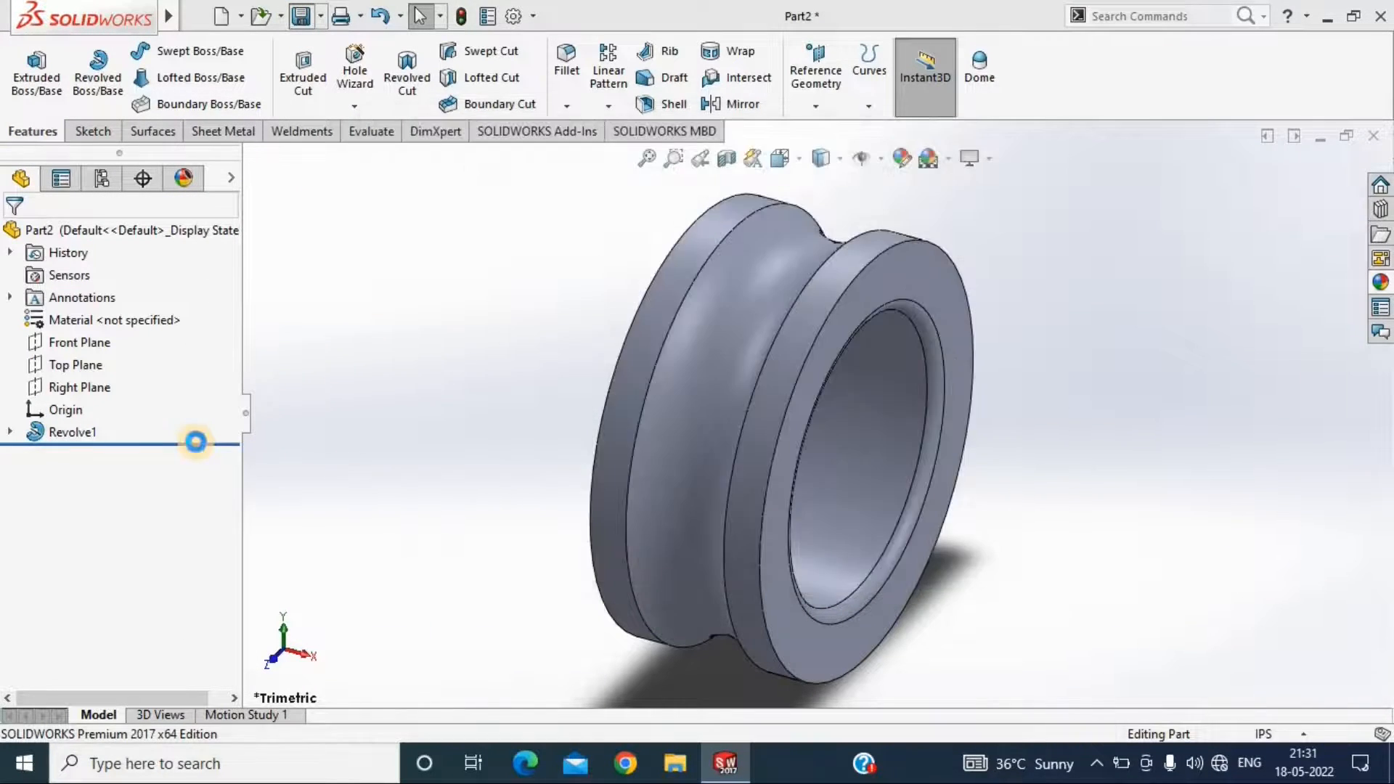
key("ctrl+w")
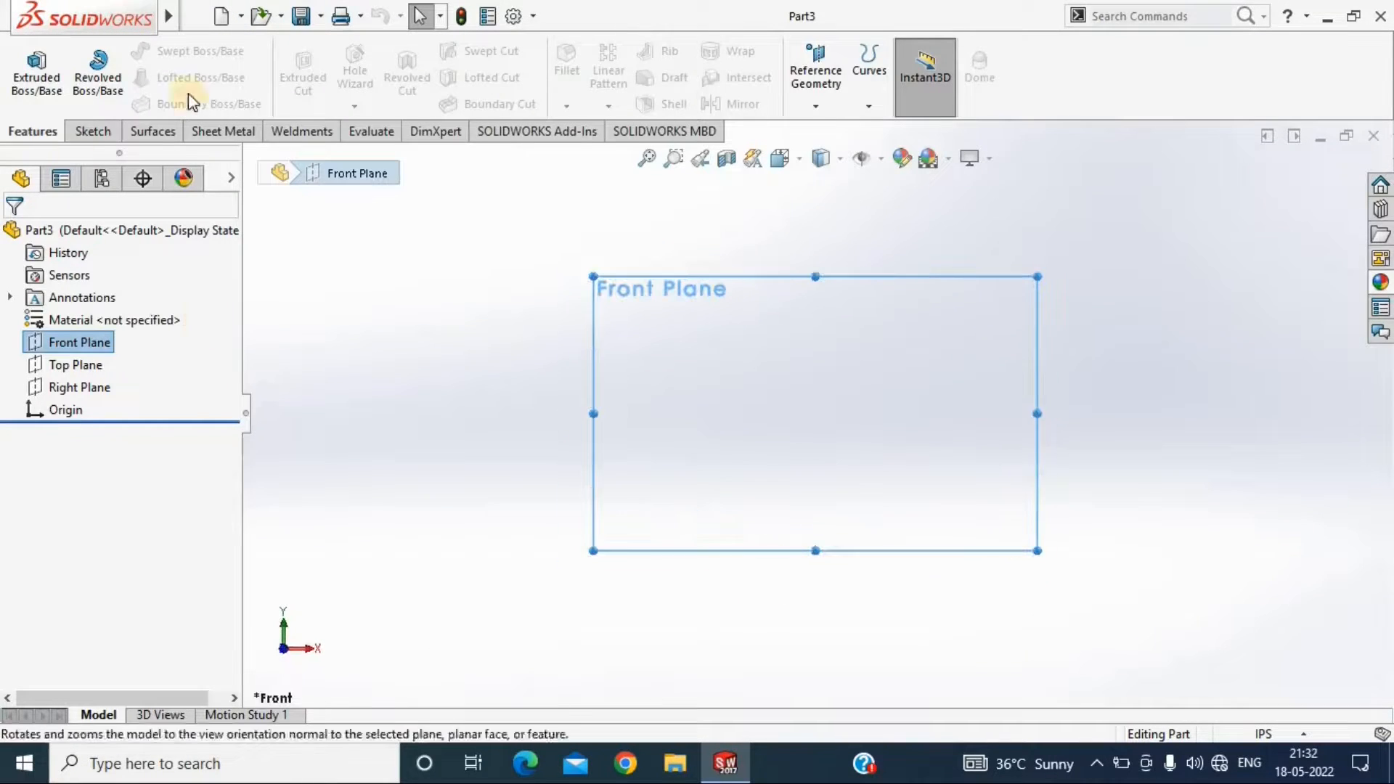
On the Front Plane, sketch a horizontal line through the origin and a lower semicircular arc about 2.26 in across centred on the origin
left_click(90, 135)
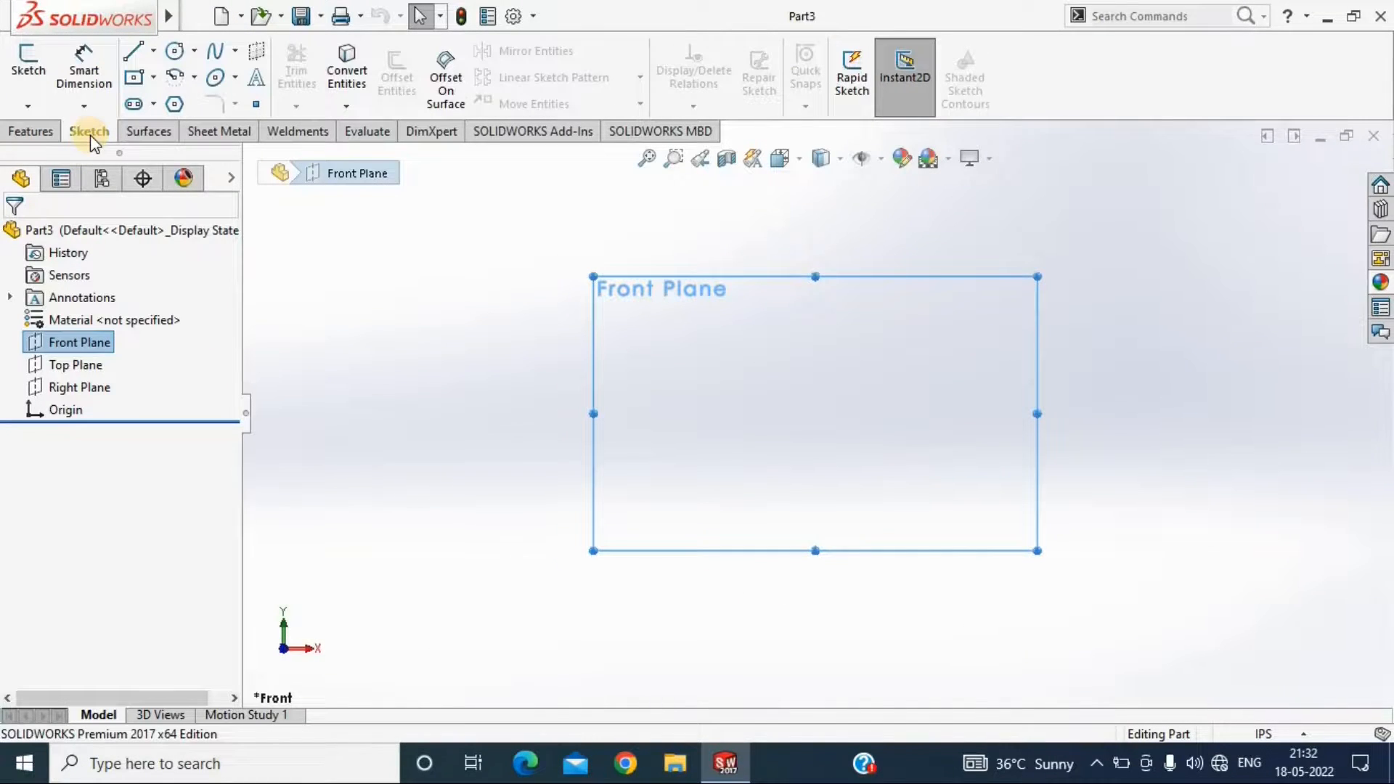
left_click(28, 70)
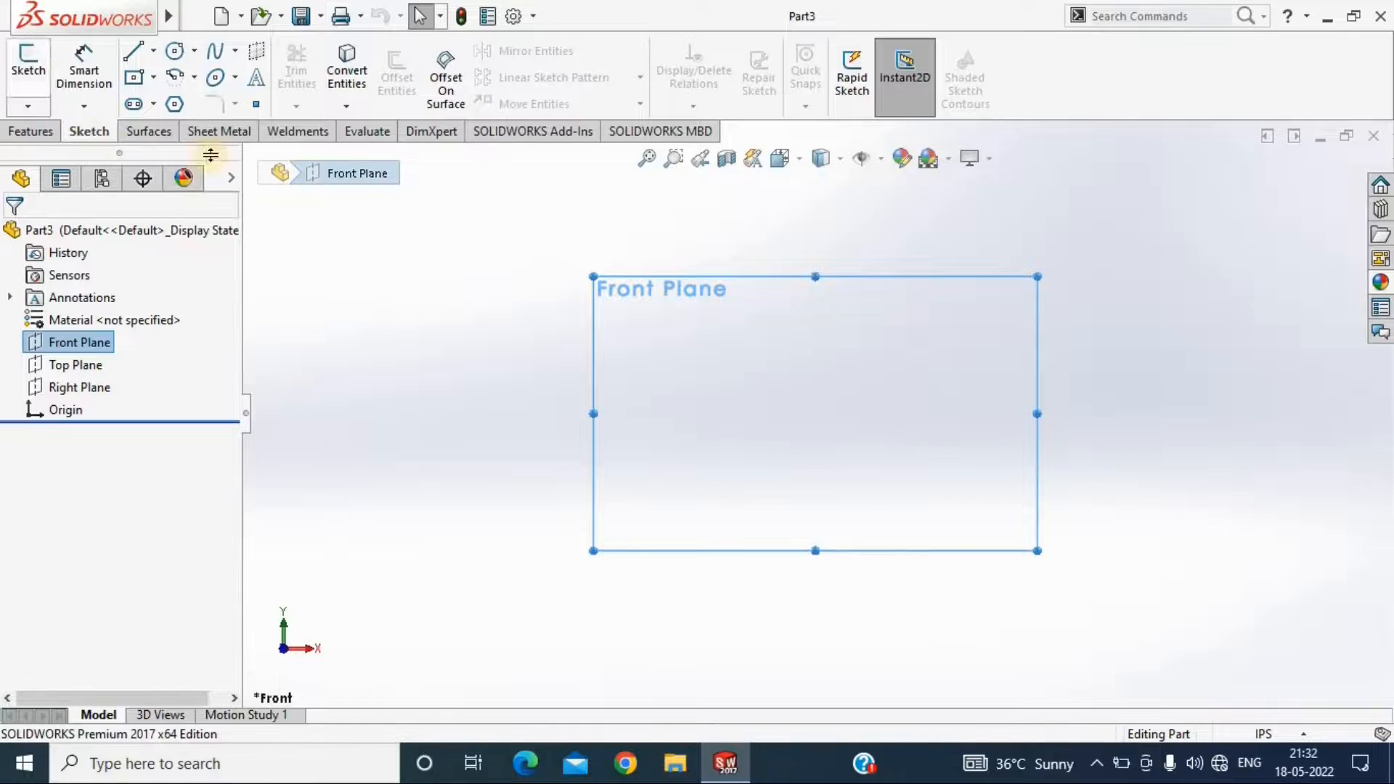
left_click(134, 51)
left_click(761, 413)
left_click(888, 413)
left_click(174, 77)
left_click(815, 413)
left_click(888, 413)
left_click(746, 414)
key("Escape")
Delete the short horizontal line and draw a new horizontal line joining the two ends of the semicircle
left_click(771, 412)
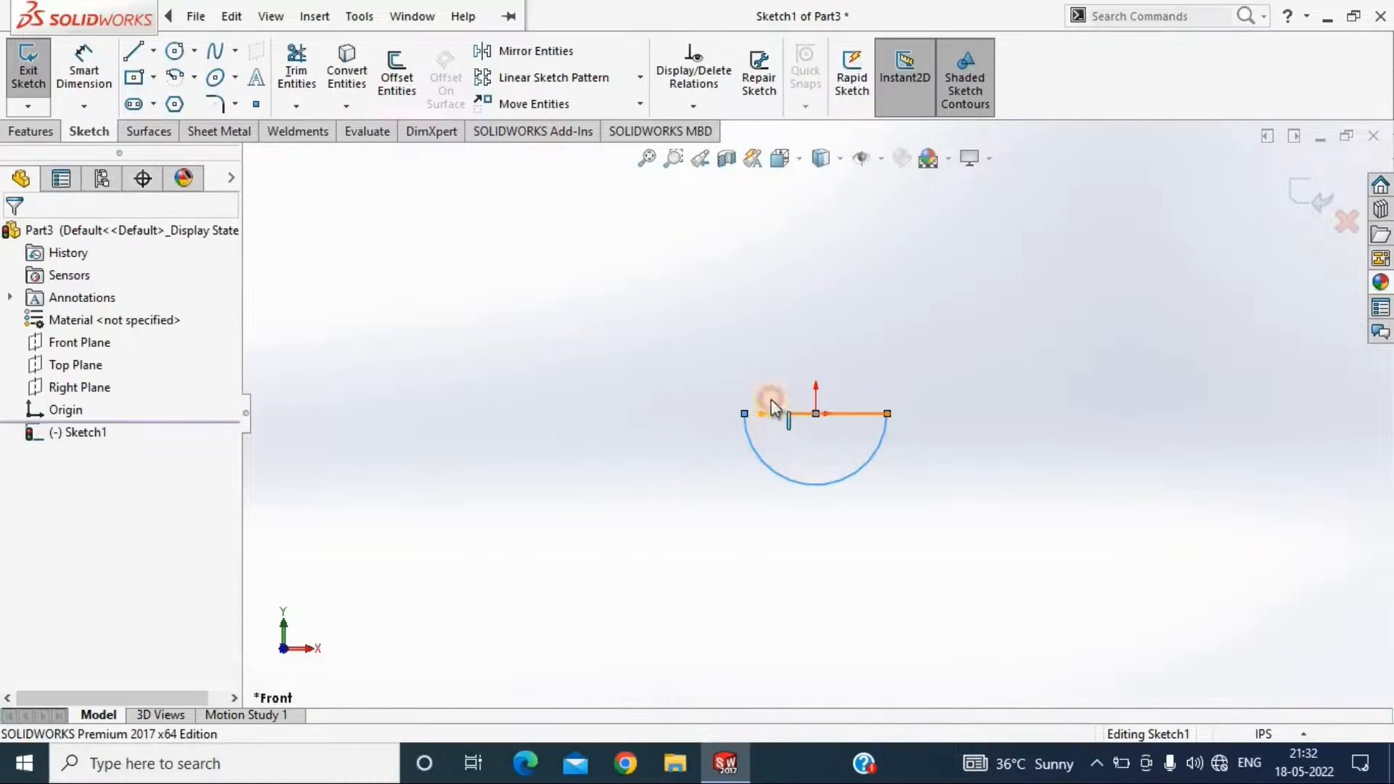
key("Delete")
key("l")
left_click(744, 413)
left_click(887, 413)
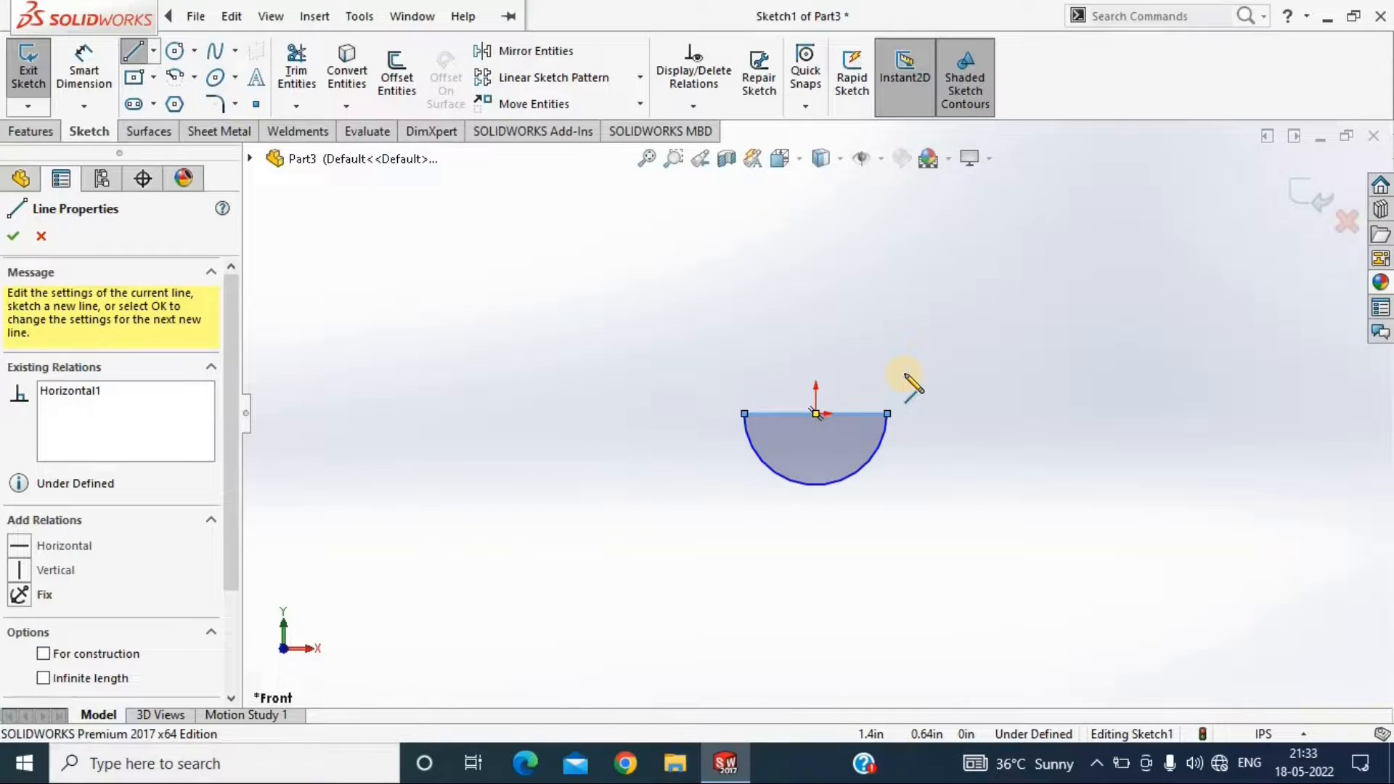
Dimension the semicircle's straight edge and set its length to 24 in
left_click(83, 71)
left_click(752, 414)
left_click(816, 336)
type("12")
key("Return")
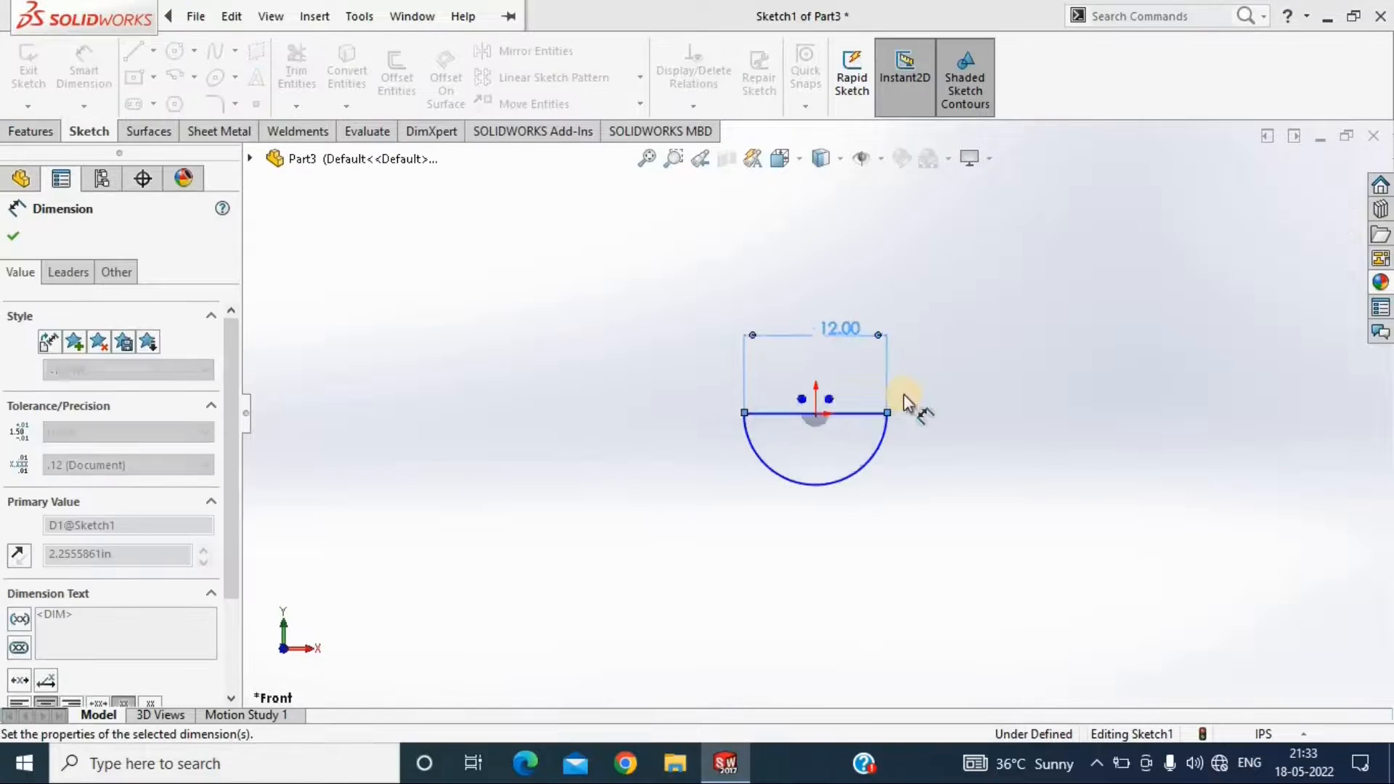
double_click(816, 339)
type("24")
key("Return")
Revolve the half-disc 360° around its straight edge to form a solid ball
left_click(16, 132)
left_click(98, 72)
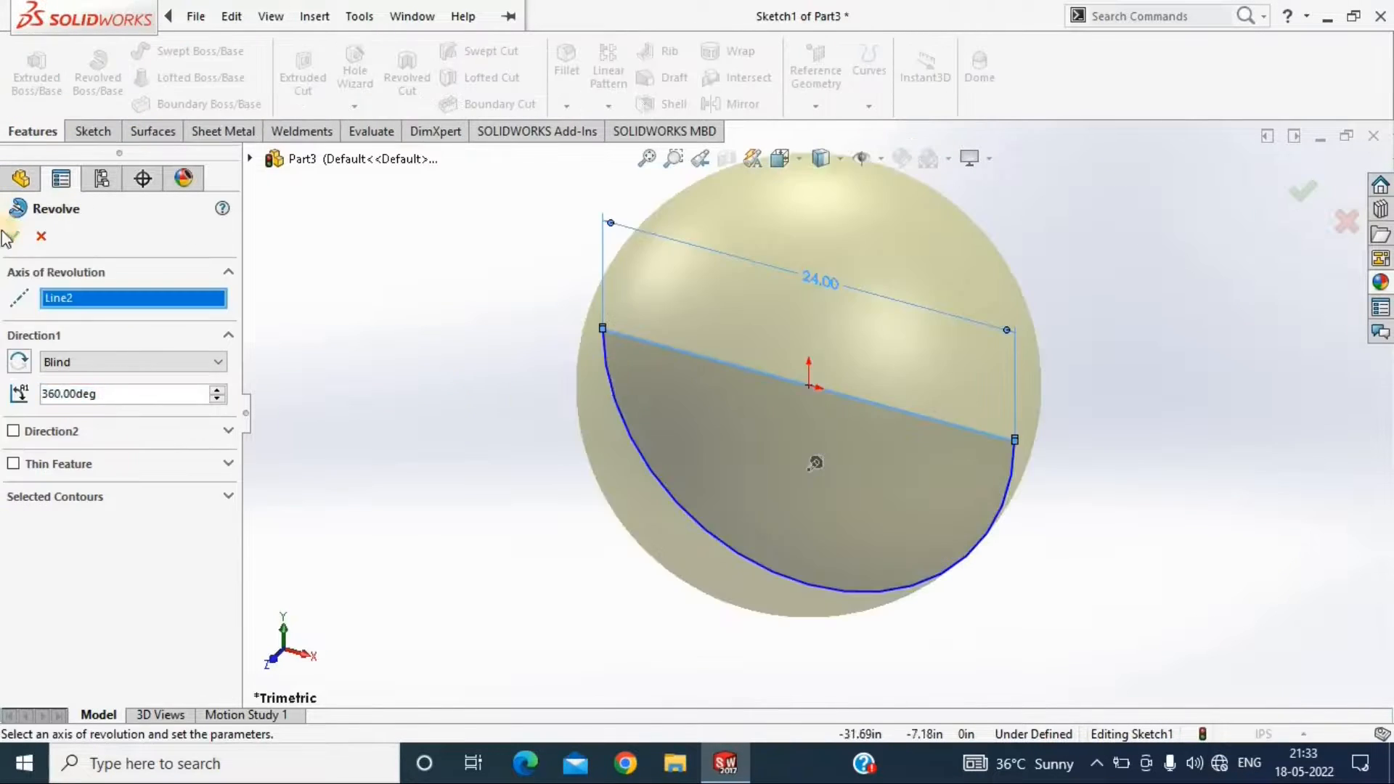
left_click(12, 236)
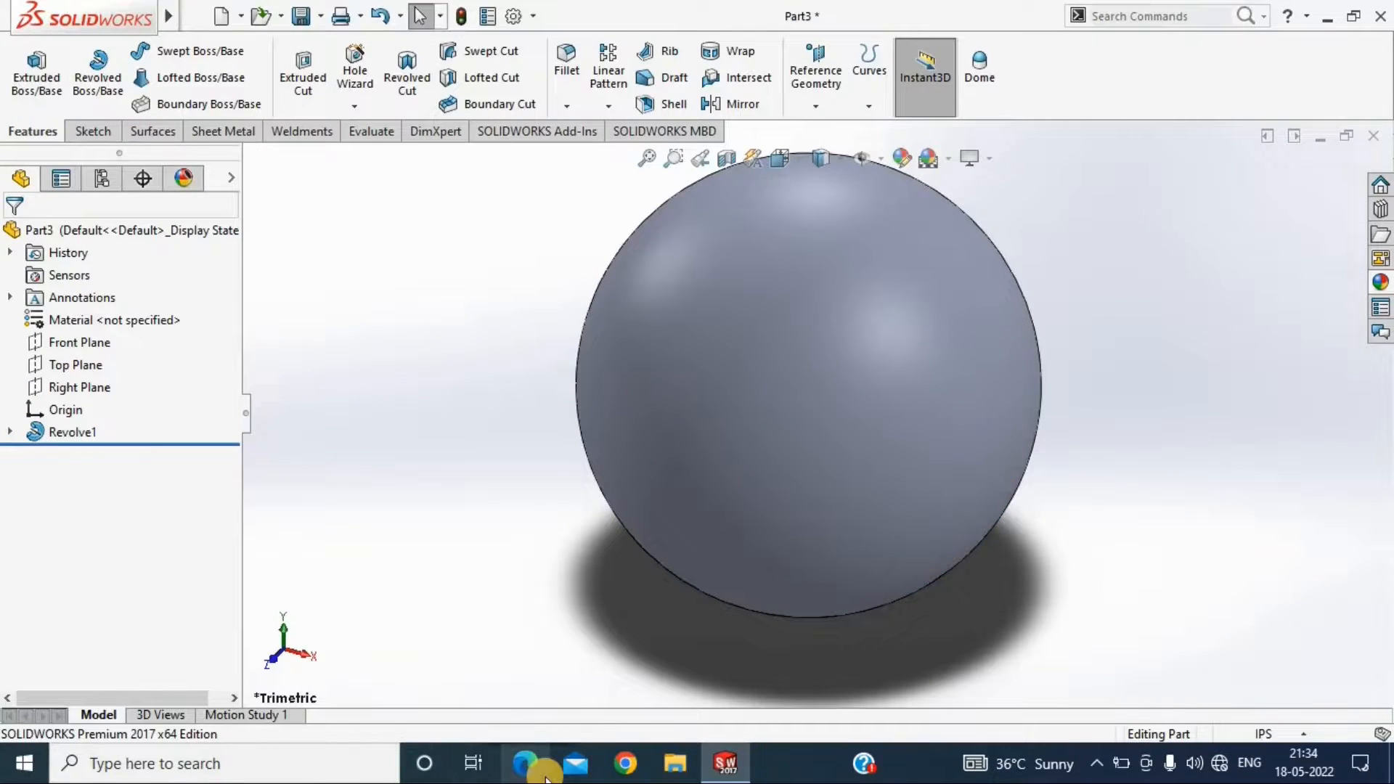
Save the part as "ball"
key("ctrl+s")
type("ball")
key("Return")
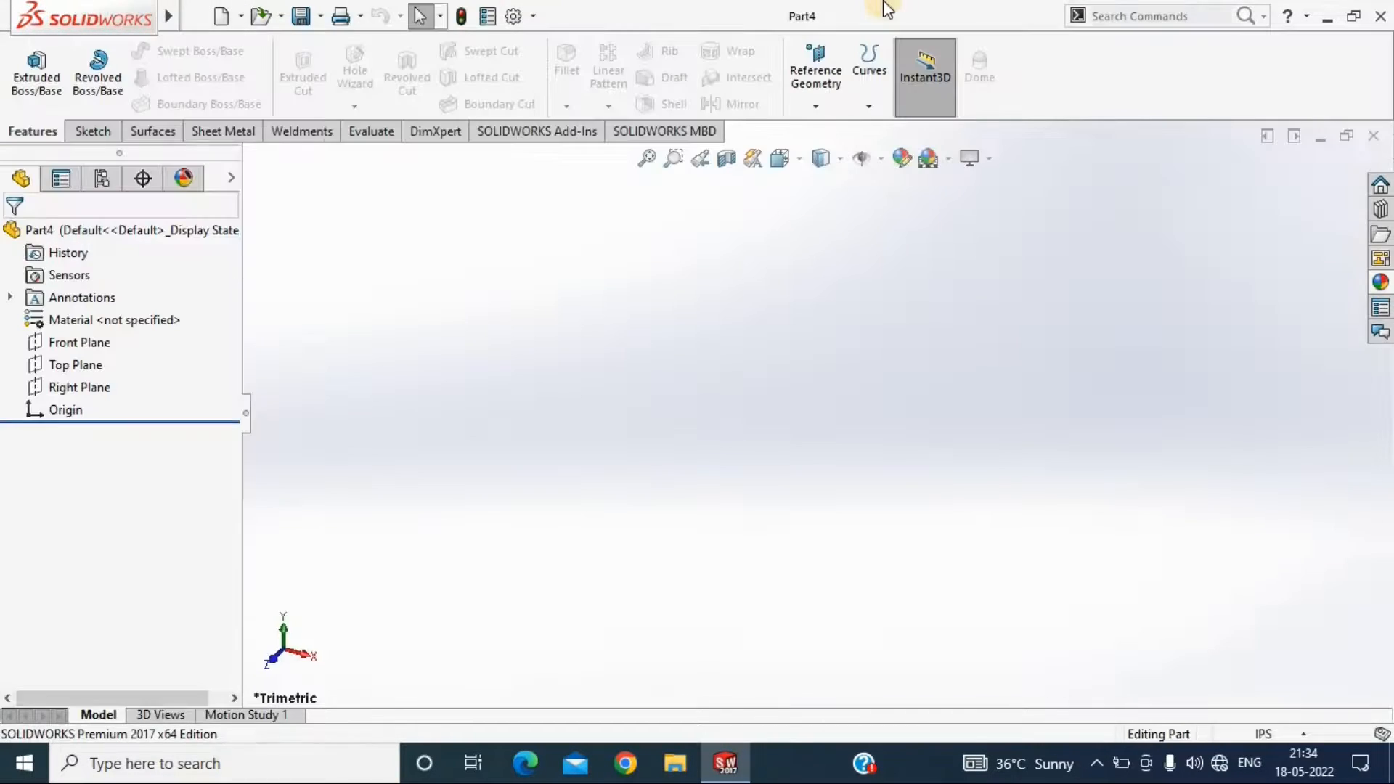
On the Front Plane, sketch two concentric circles centred on the origin with diameters of 86 in and 94 in
left_click(79, 342)
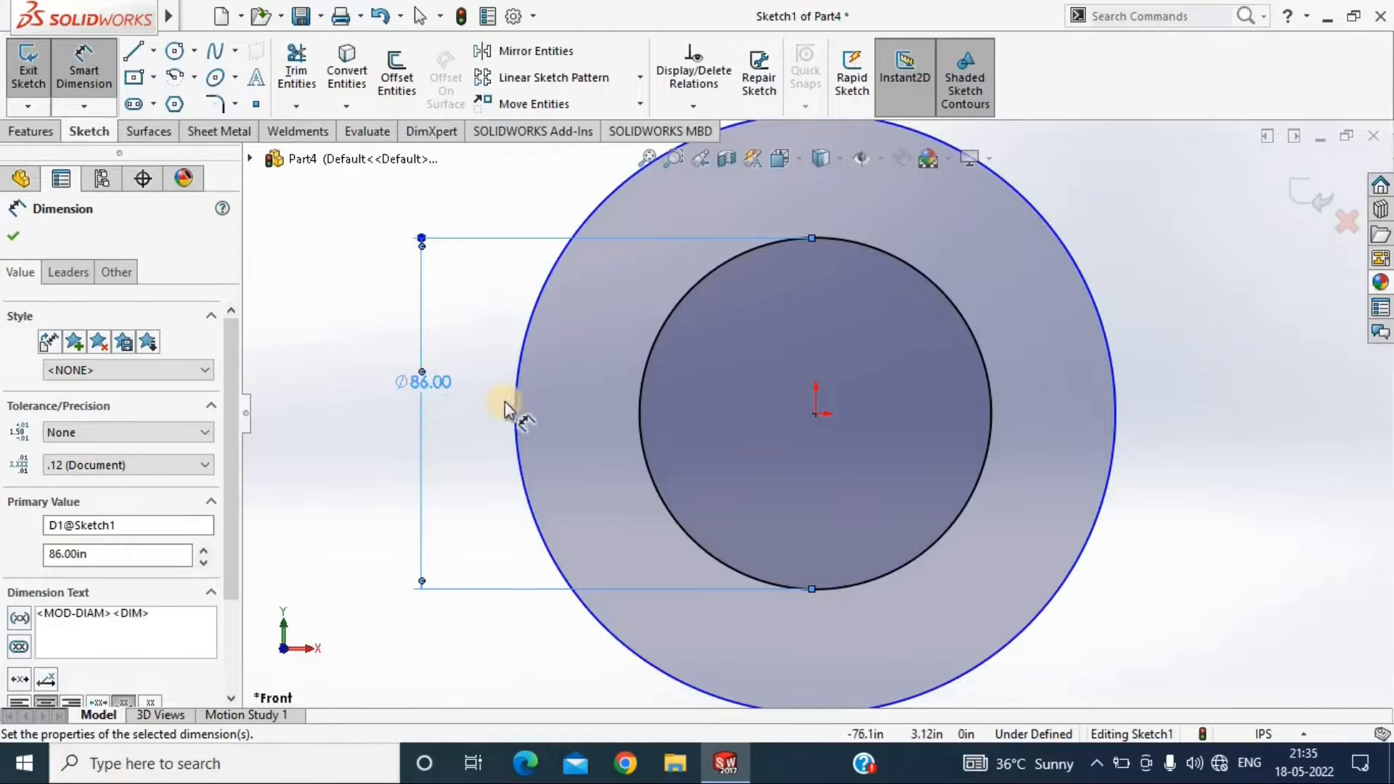
left_click(364, 399)
type("94")
key("Return")
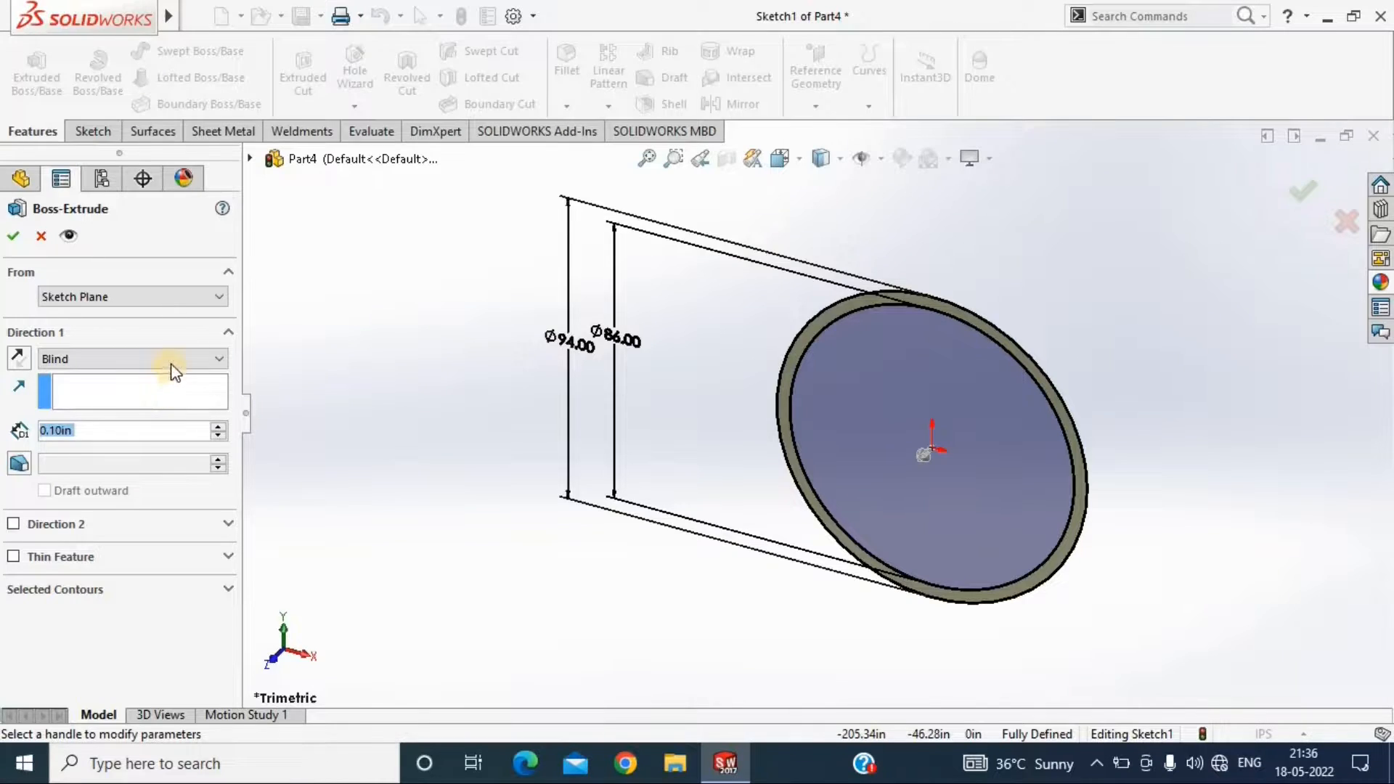
Extrude the ring profile between the two circles to a depth of 24 in
left_click(171, 362)
left_click(155, 430)
type("24")
key("Return")
key("Return")
left_click(566, 470)
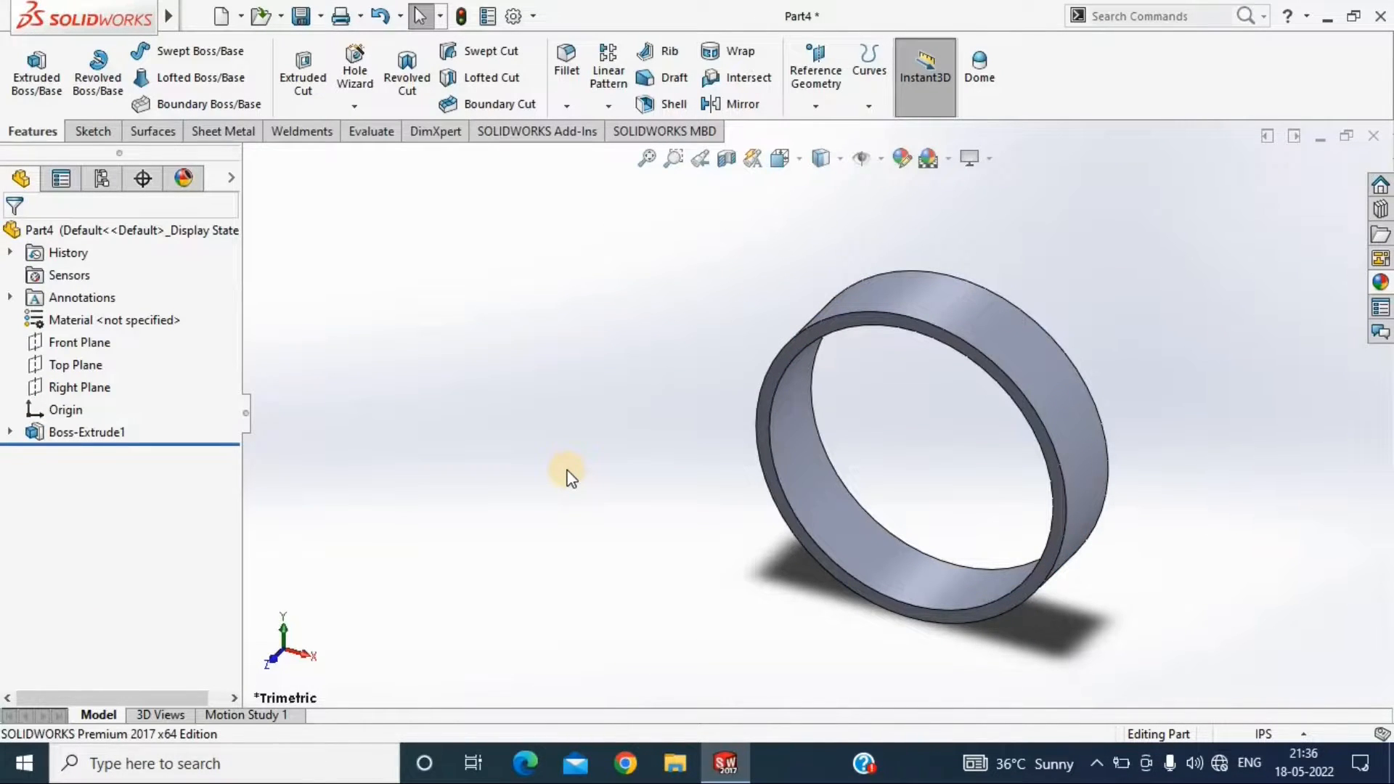
left_click(1032, 416)
left_click(1191, 377)
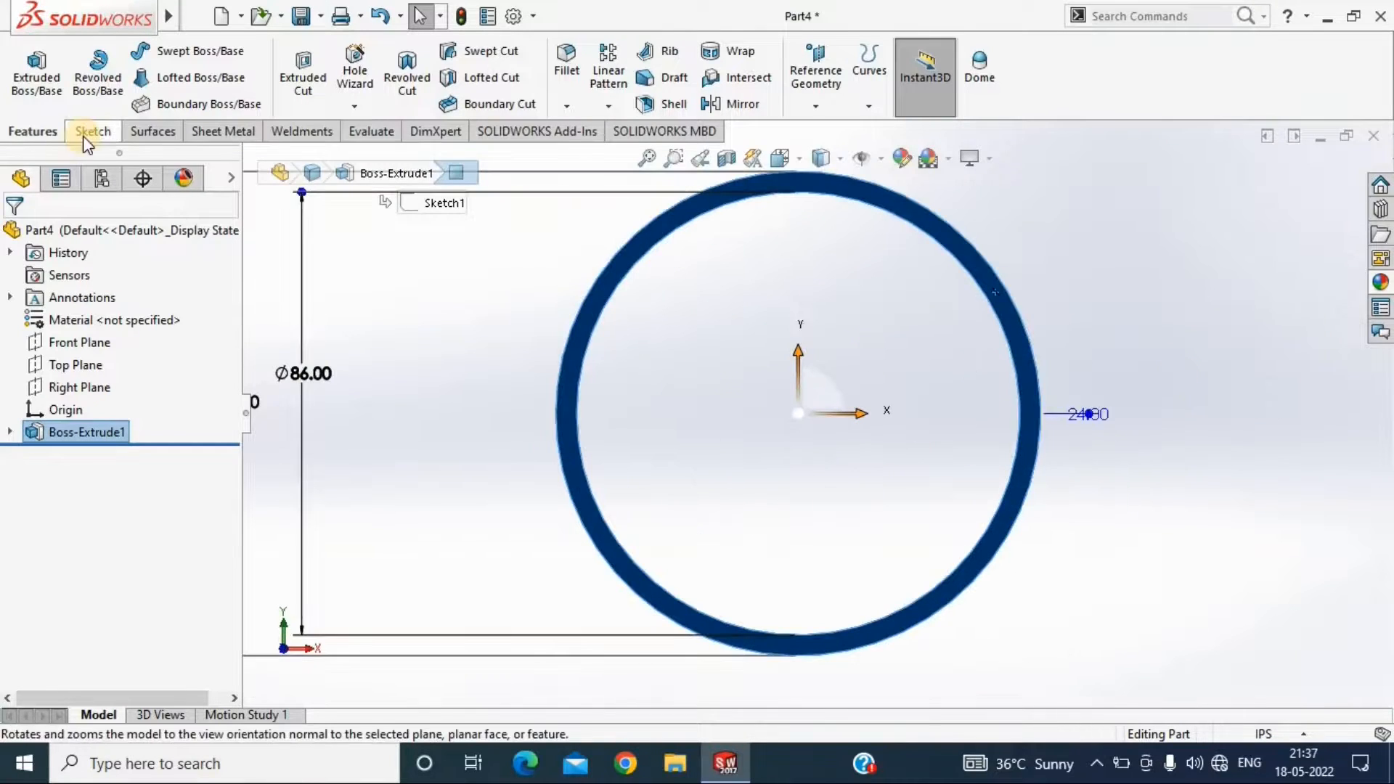
scroll(800, 413, "up", 2)
middle_click_drag(1162, 443, 1093, 482)
left_click(1093, 481)
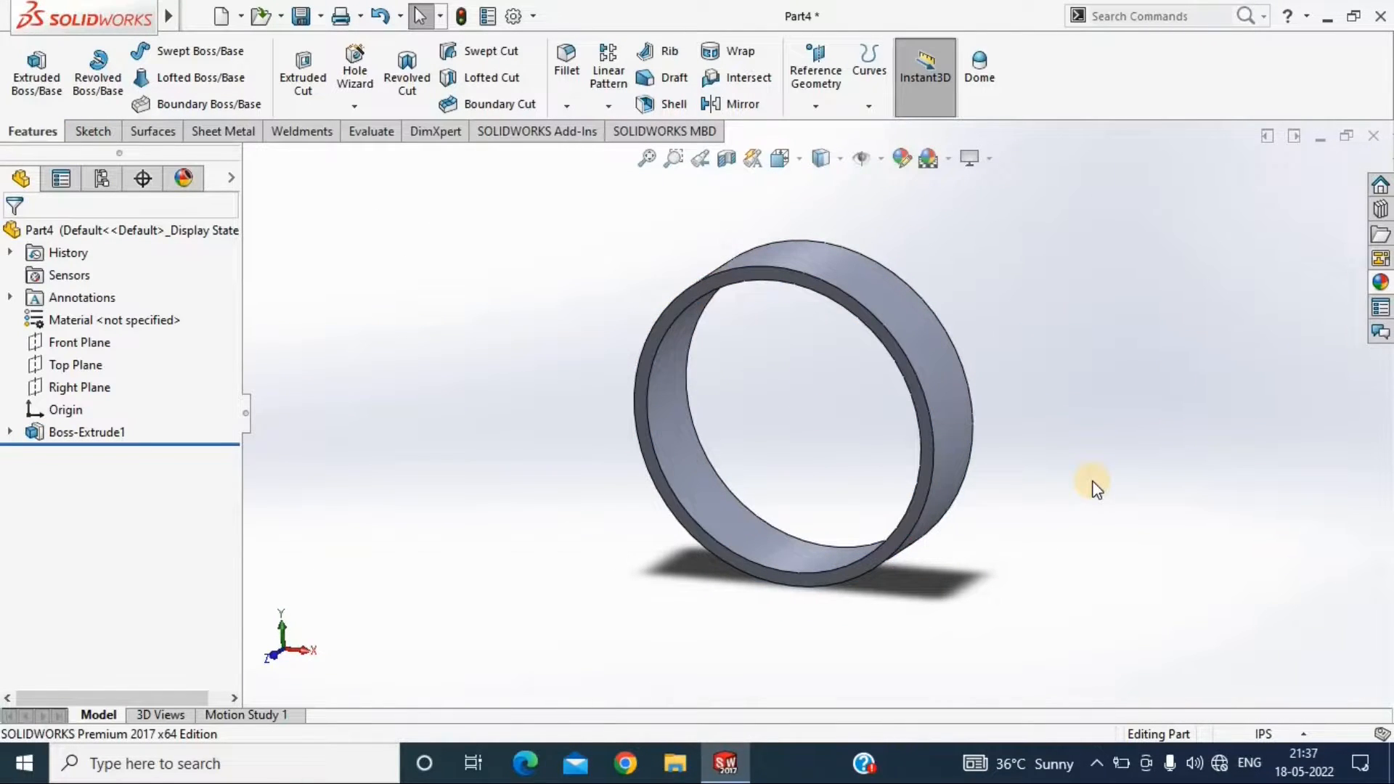
On the ring's flat front face, sketch a vertical centerline from the origin to just above the ring
scroll(679, 418, "down", 3)
left_click(1088, 350)
left_click(1245, 312)
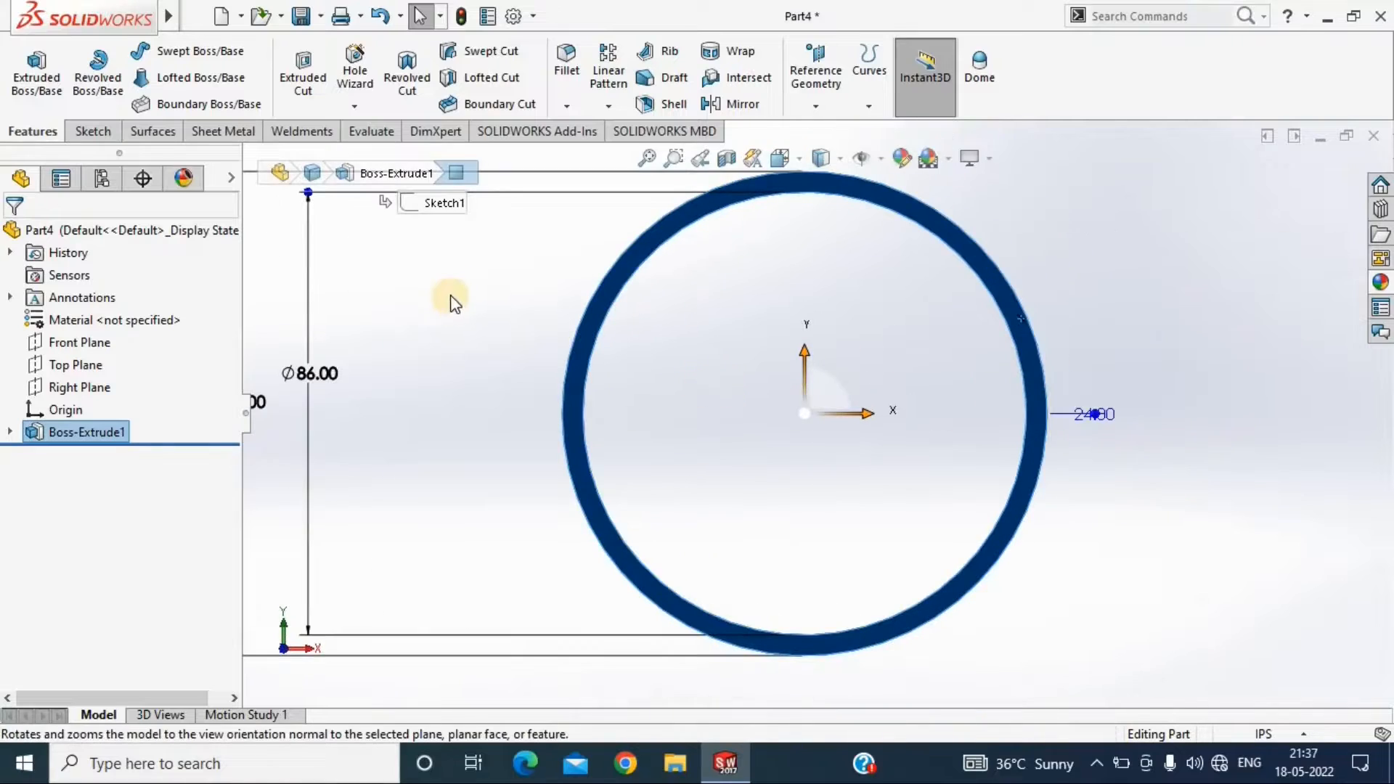
left_click(93, 132)
left_click(153, 51)
left_click(170, 98)
scroll(806, 414, "up", 1)
left_click(806, 413)
left_click(807, 173)
key("Escape")
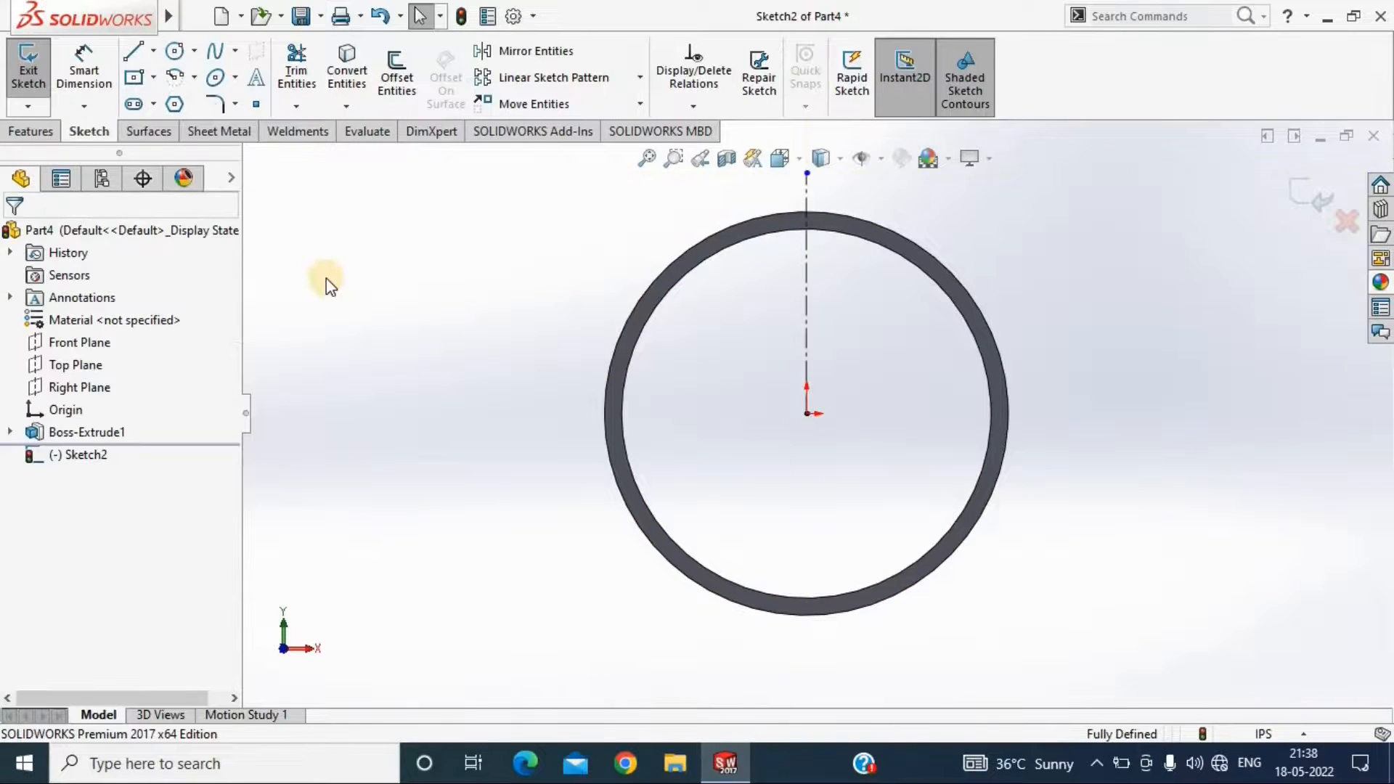
Sketch a short vertical line on the centerline, crossing the ring's wall at its highest point
left_click(134, 51)
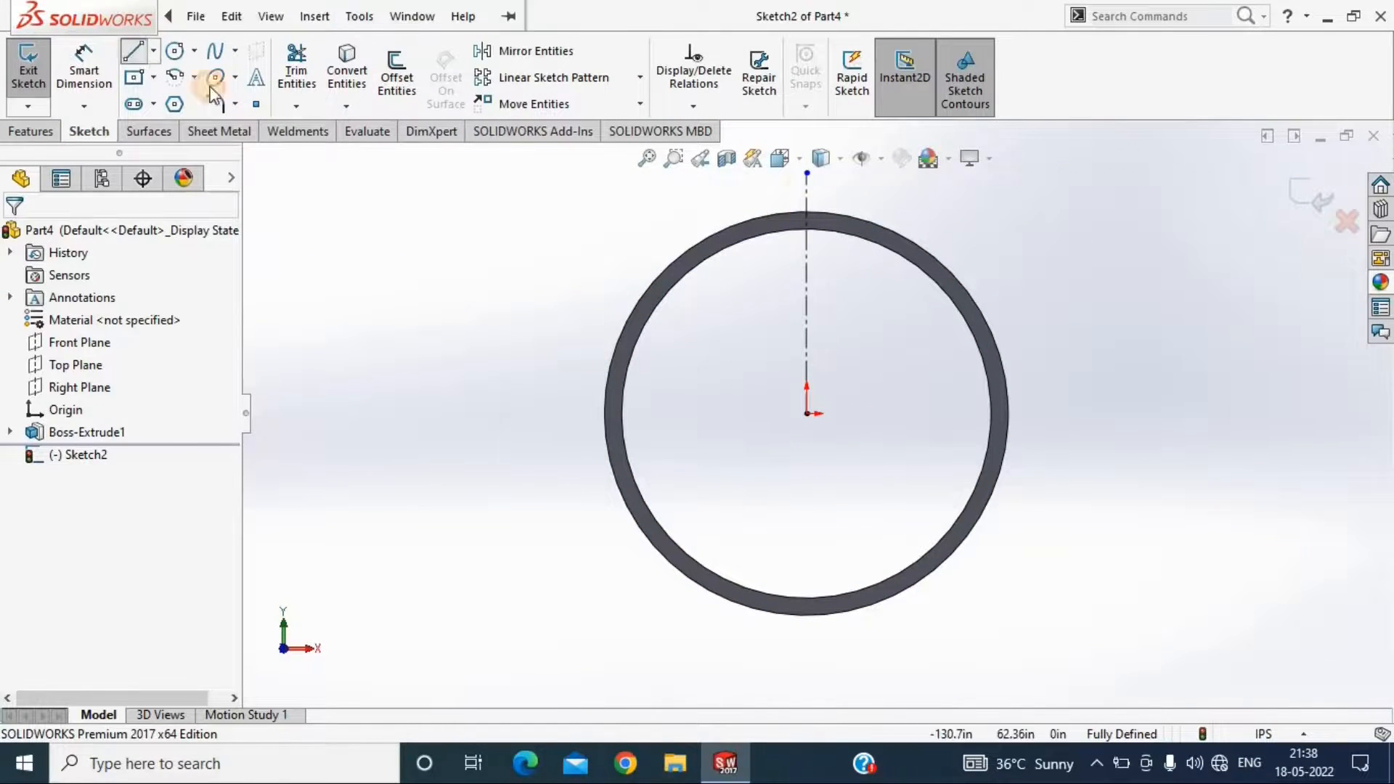
left_click(806, 188)
left_click(806, 251)
key("Escape")
Sketch a centre-point semicircular arc centred on the ring's wall, joining the two ends of the short vertical line
scroll(713, 678, "down", 3)
left_click(174, 77)
left_click(761, 327)
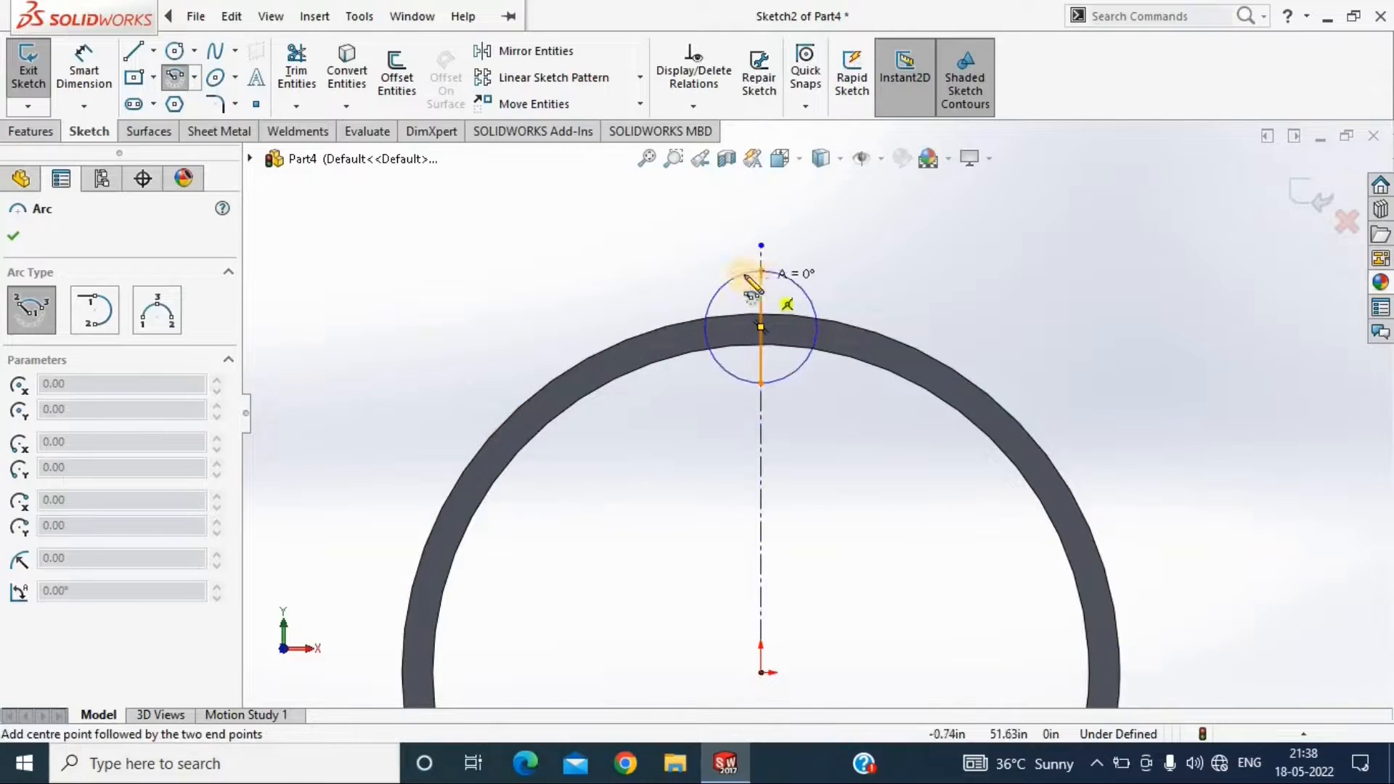
left_click(761, 271)
left_click(761, 383)
key("Escape")
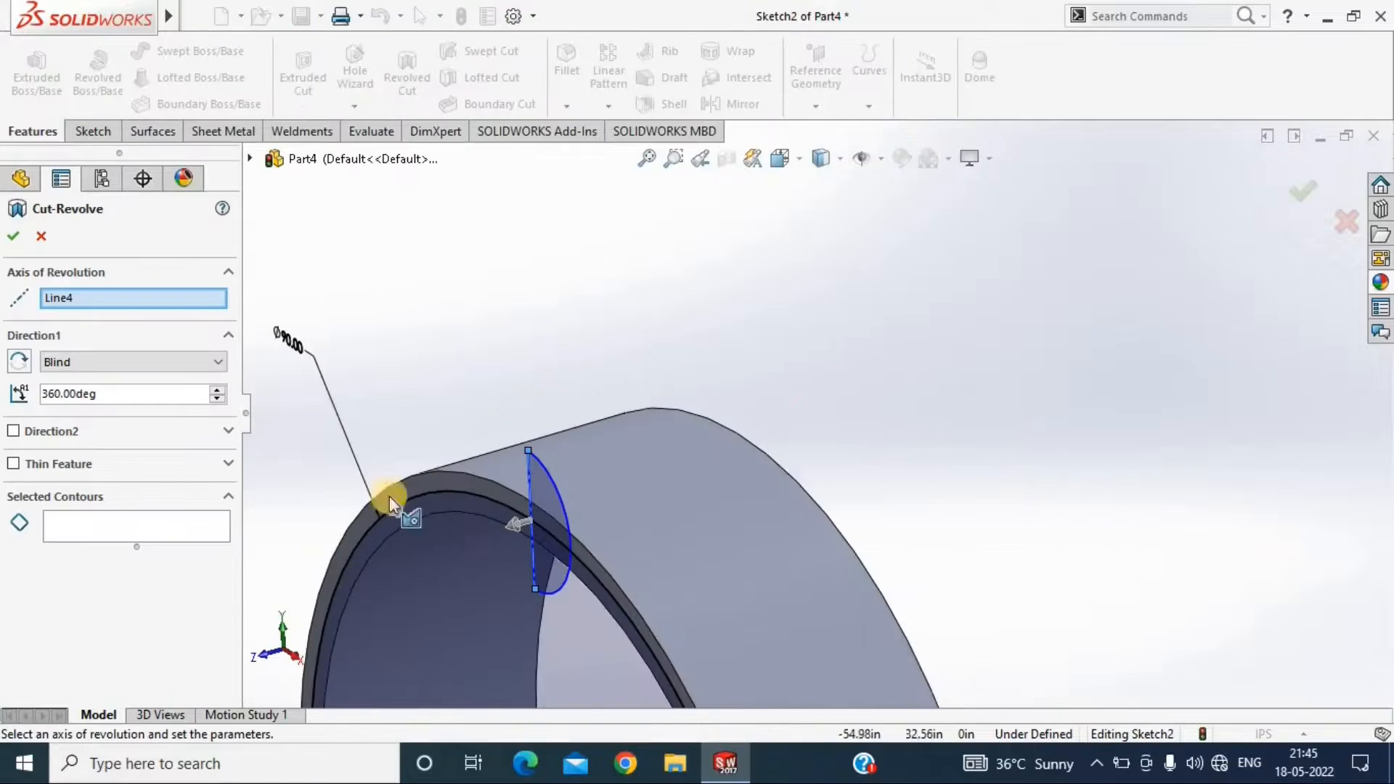
Cut-revolve the half-circle contour 360° about its straight line to form a ball pocket in the ring, and hide its sketch
left_click(543, 578)
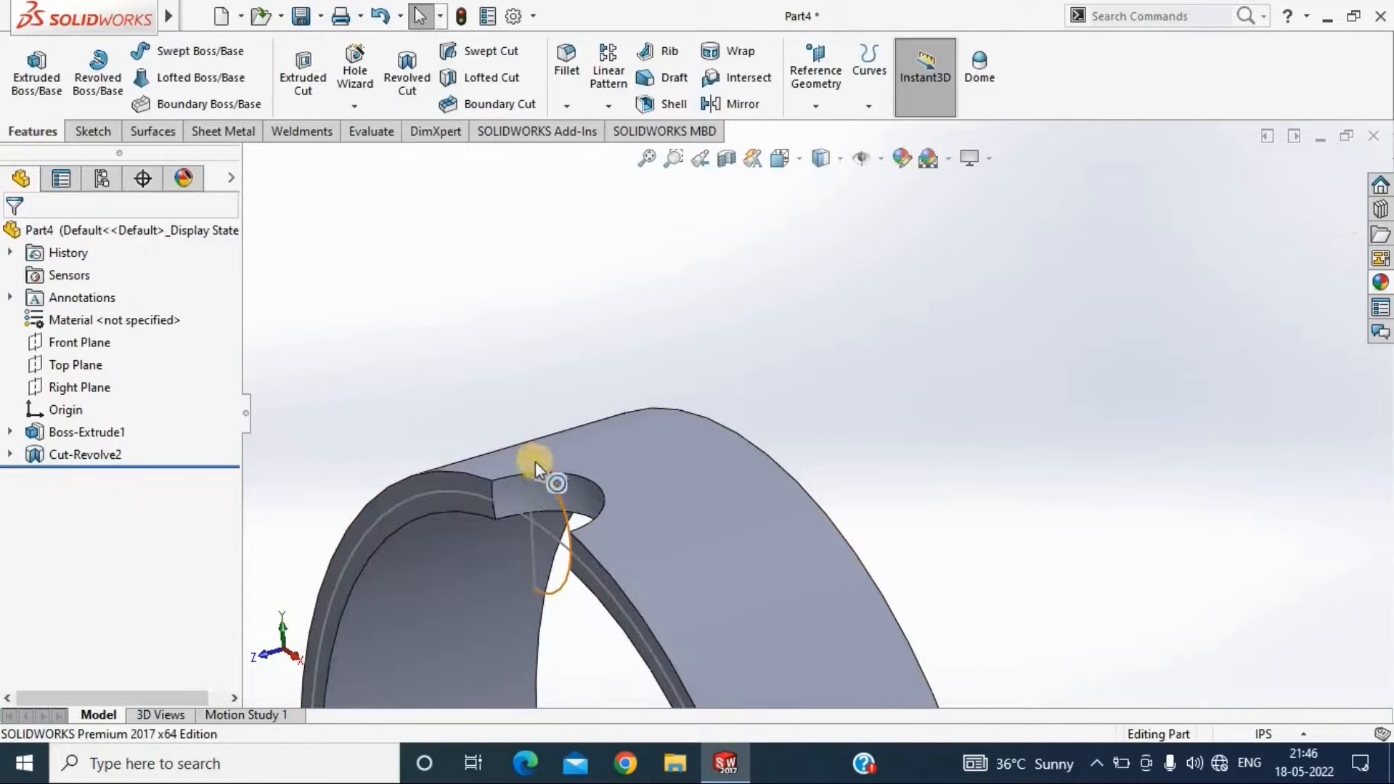
left_click(535, 463)
left_click(102, 477)
left_click(124, 456)
scroll(927, 402, "up", 8)
scroll(948, 475, "down", 3)
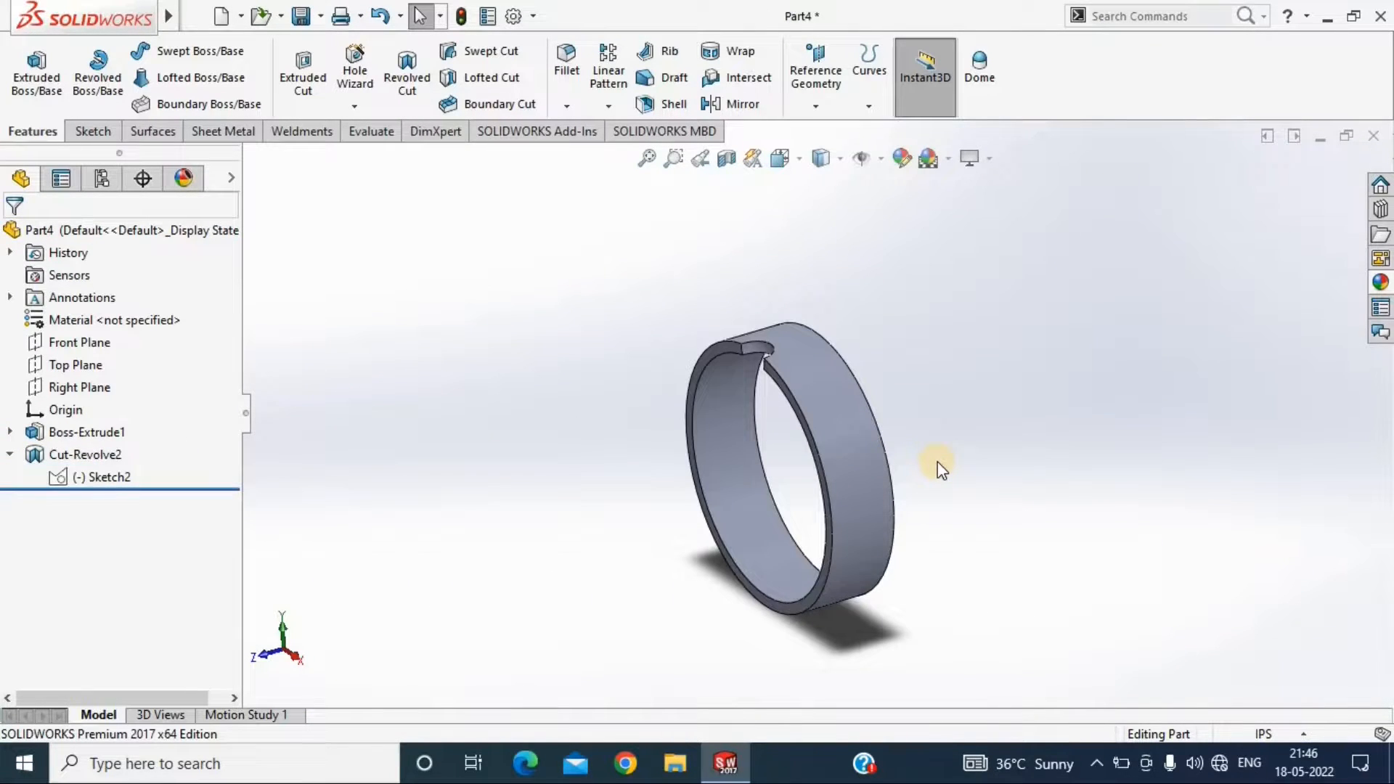
Fillet the two edges where the ball pocket meets the ring's flat front face
right_click(938, 462)
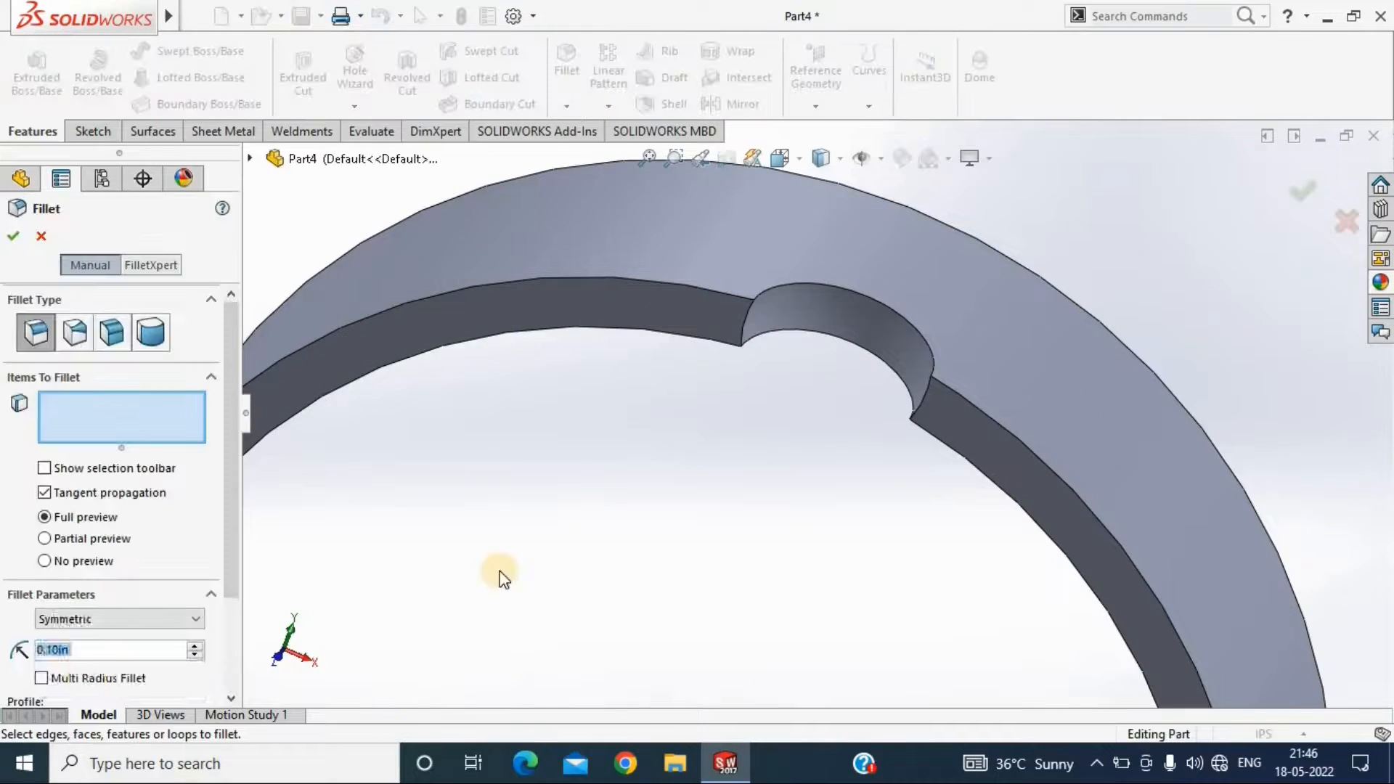
left_click(918, 401)
left_click(918, 401)
key("Return")
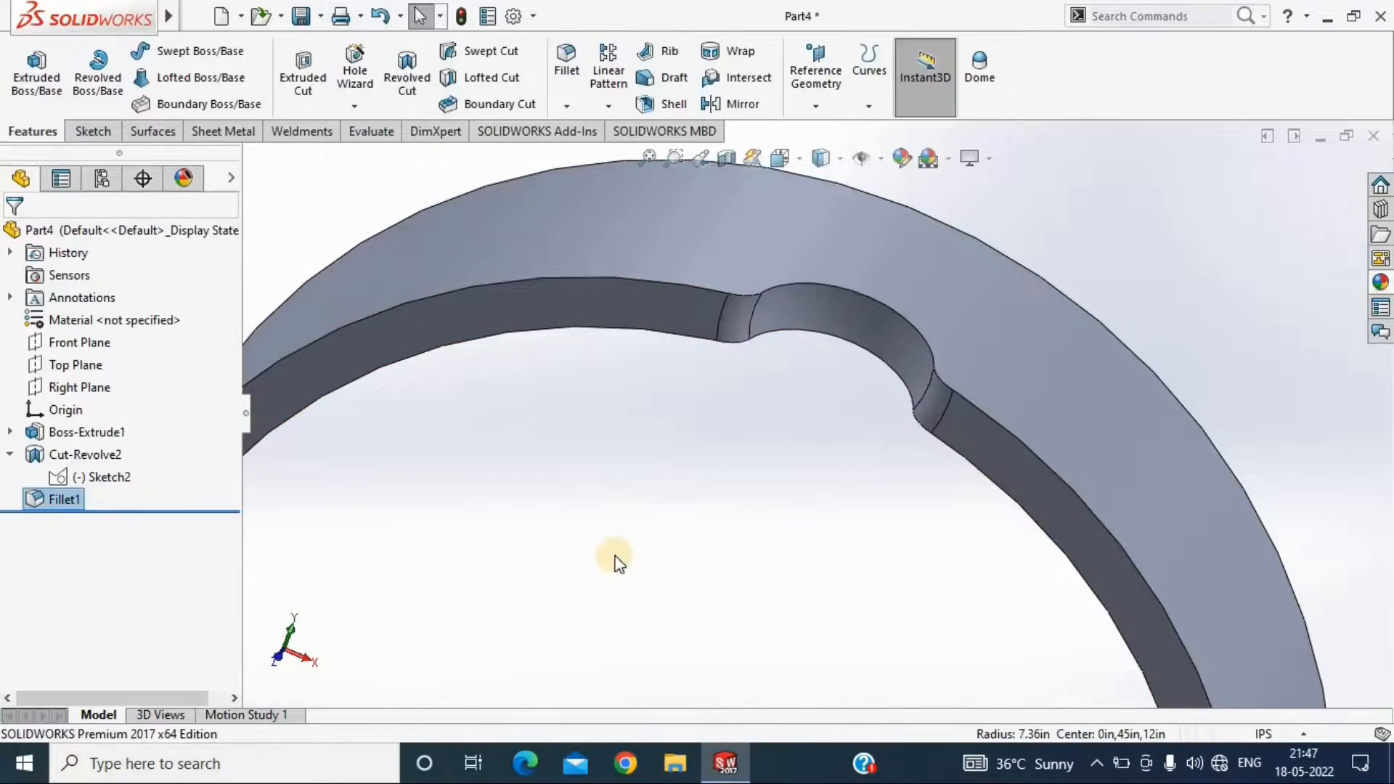
Start a circular pattern with temporary axes shown, and select the pocket cut and its fillets as the features to pattern
middle_click_drag(616, 561, 575, 538)
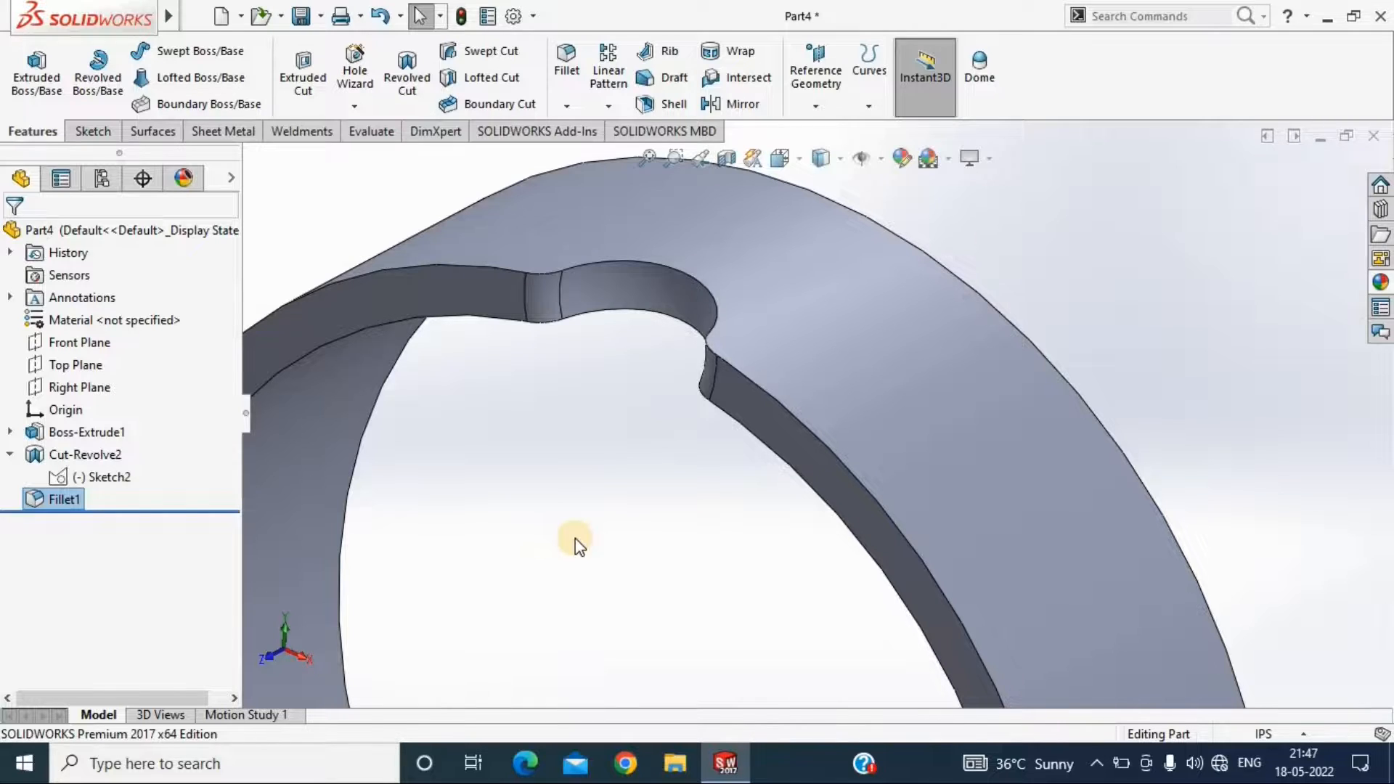
scroll(860, 196, "up", 7)
middle_click_drag(835, 520, 833, 564, "ctrl")
left_click(881, 159)
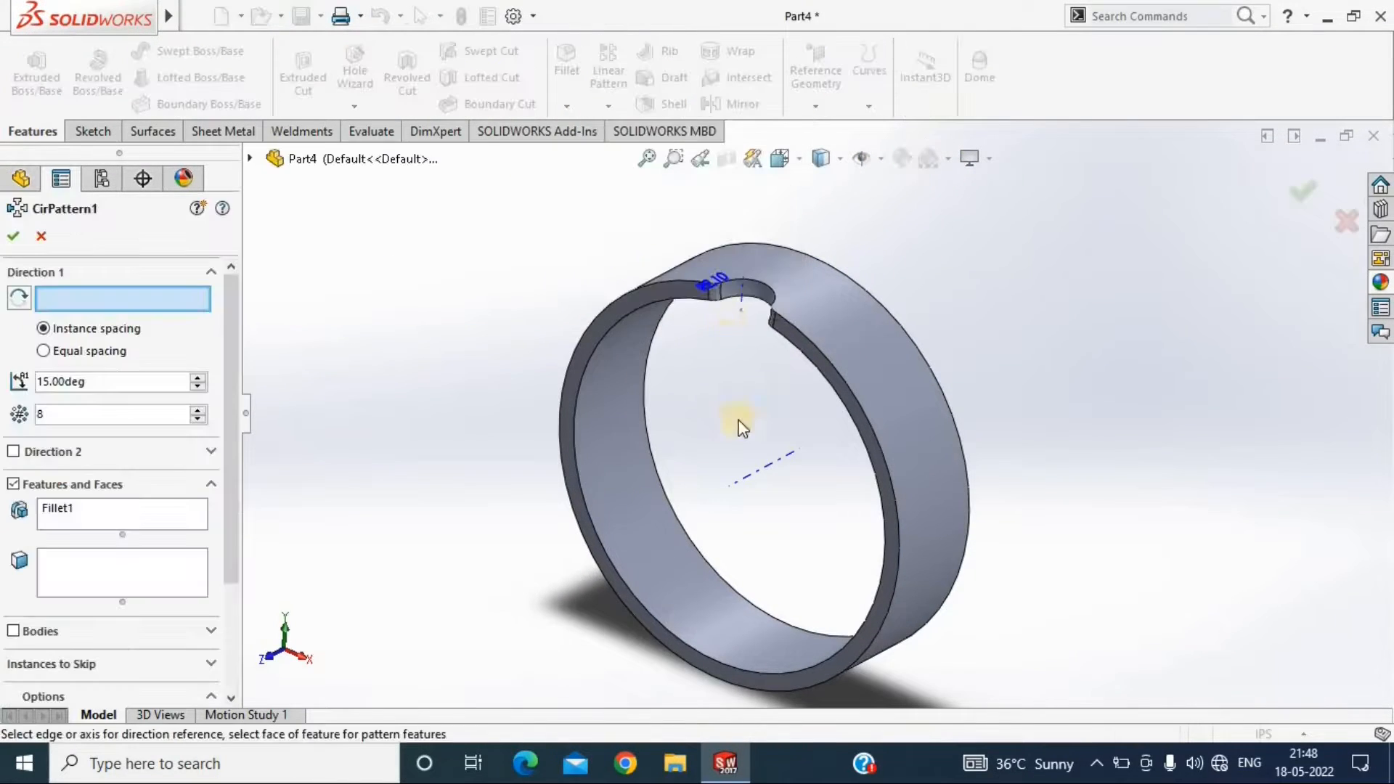
scroll(702, 265, "down", 4)
left_click(792, 326)
left_click(736, 324)
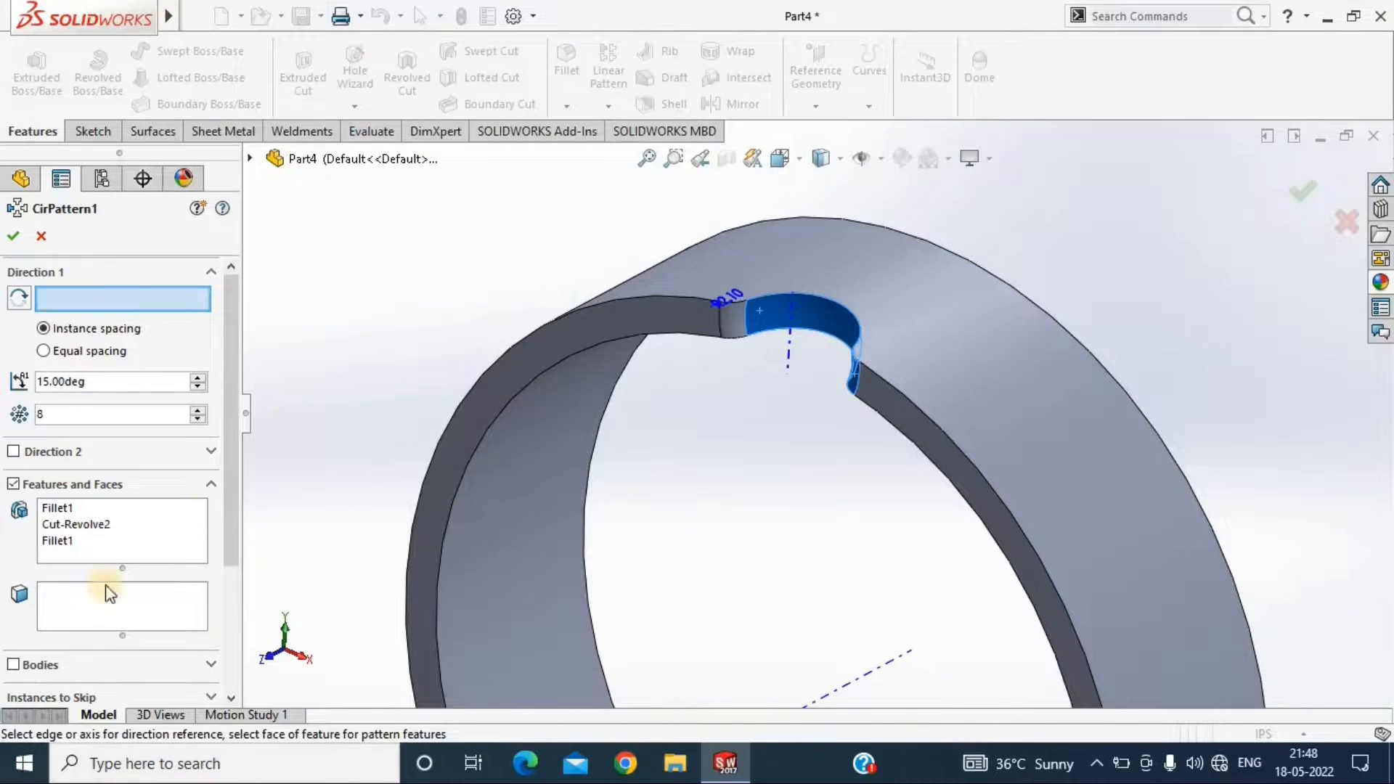
Pattern the pocket features around the ring's central axis as 8 equally spaced instances over 360°
scroll(1206, 340, "up", 3)
left_click(971, 573)
left_click(198, 377)
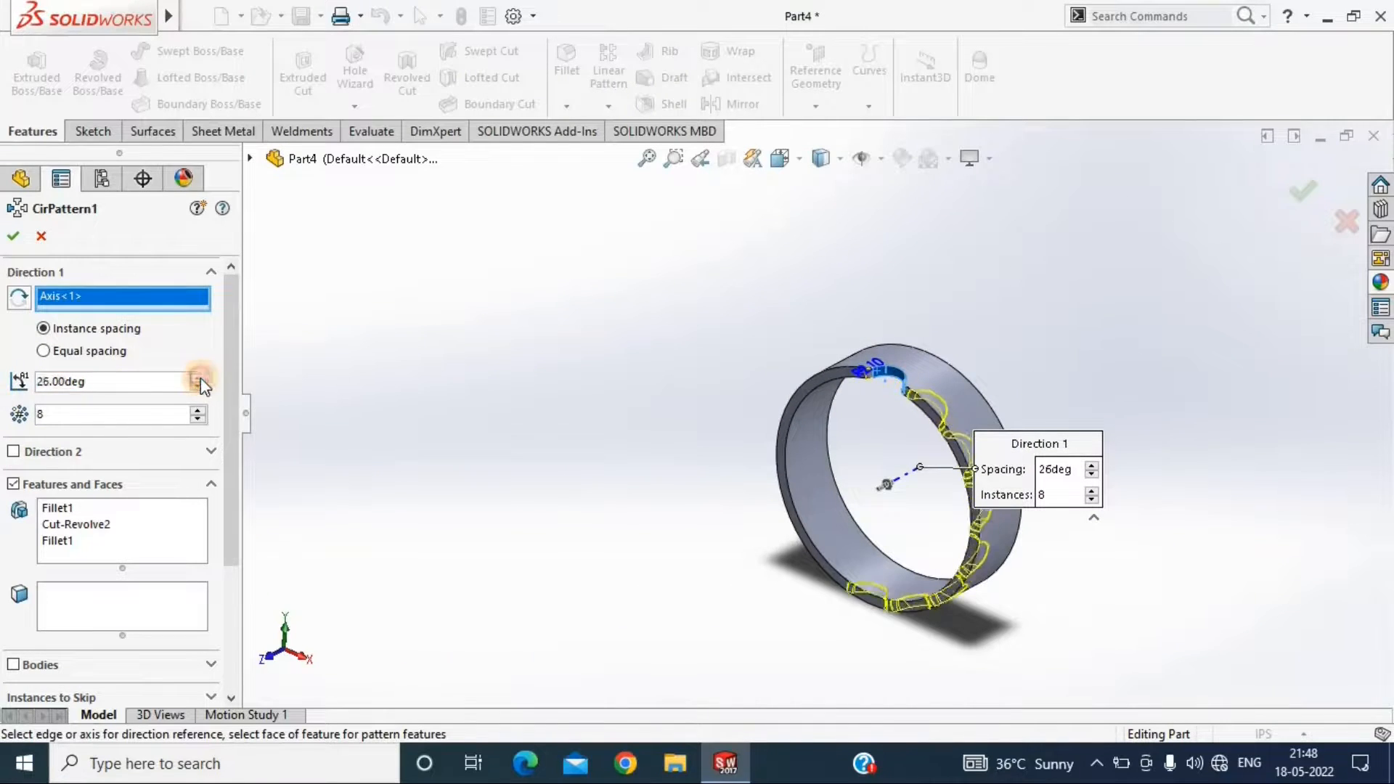
left_click(42, 351)
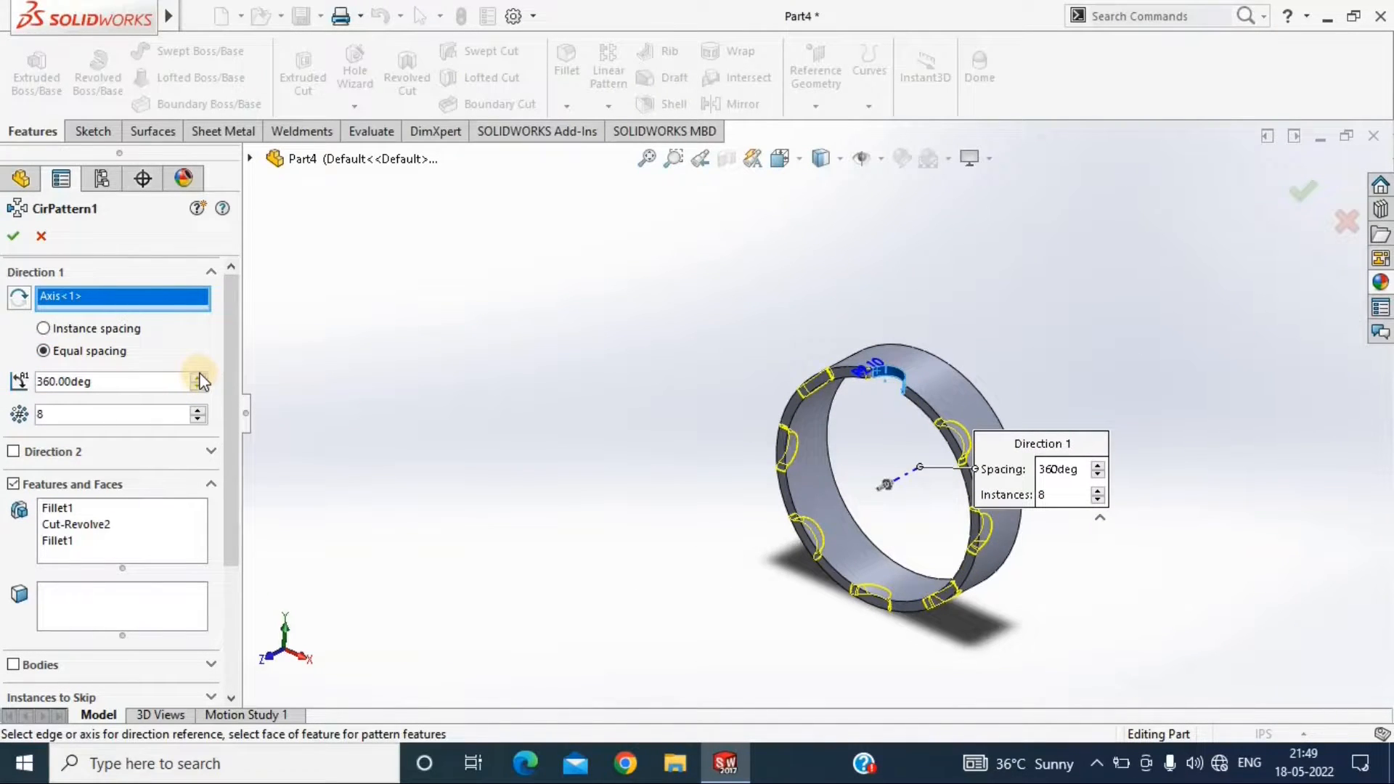
key("Return")
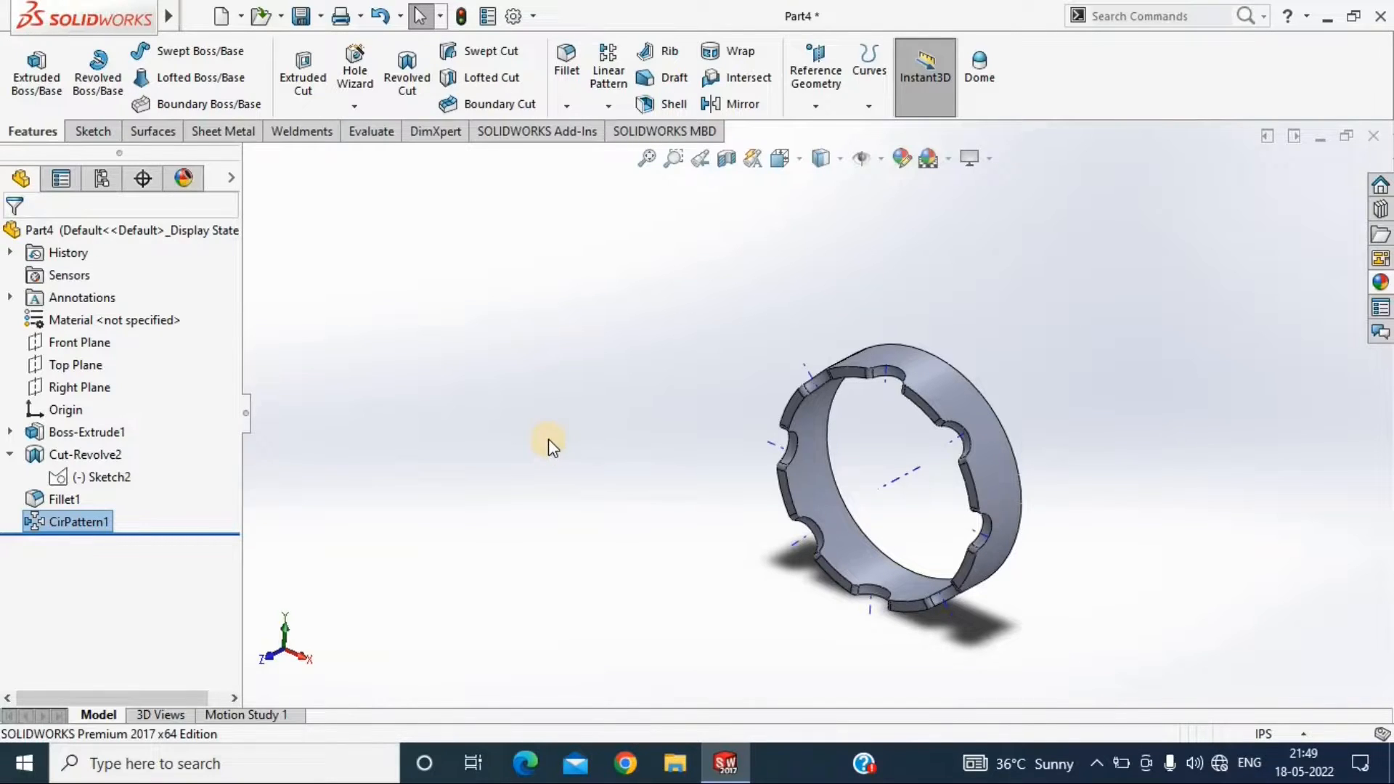
Shell the patterned ring to a 1.5 in thickness, removing its outer, inner and flat back faces
left_click(657, 109)
left_click(980, 414)
middle_click_drag(1002, 392, 944, 428)
left_click(944, 429)
left_click(857, 479)
middle_click_drag(814, 487, 639, 473)
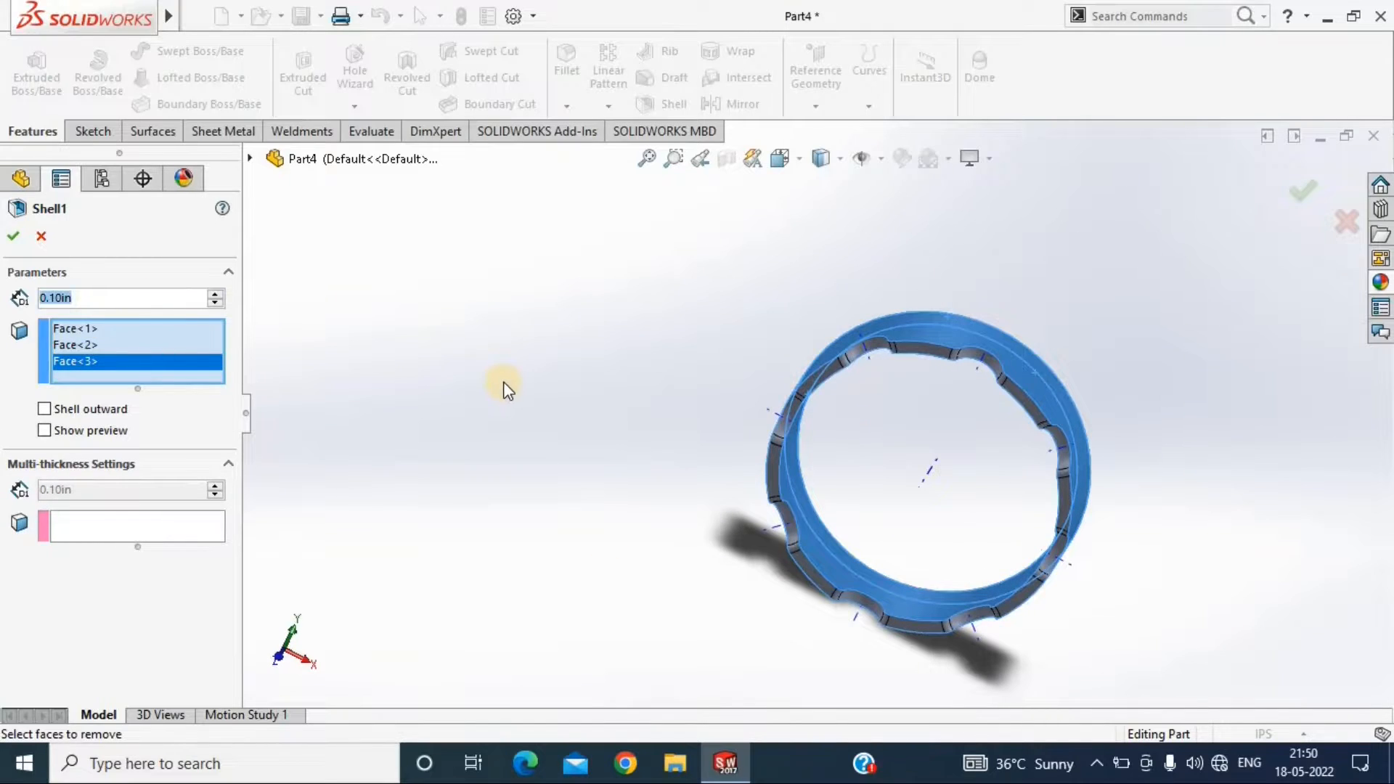
type("1.5")
key("Return")
key("Return")
middle_click_drag(1087, 436, 989, 375)
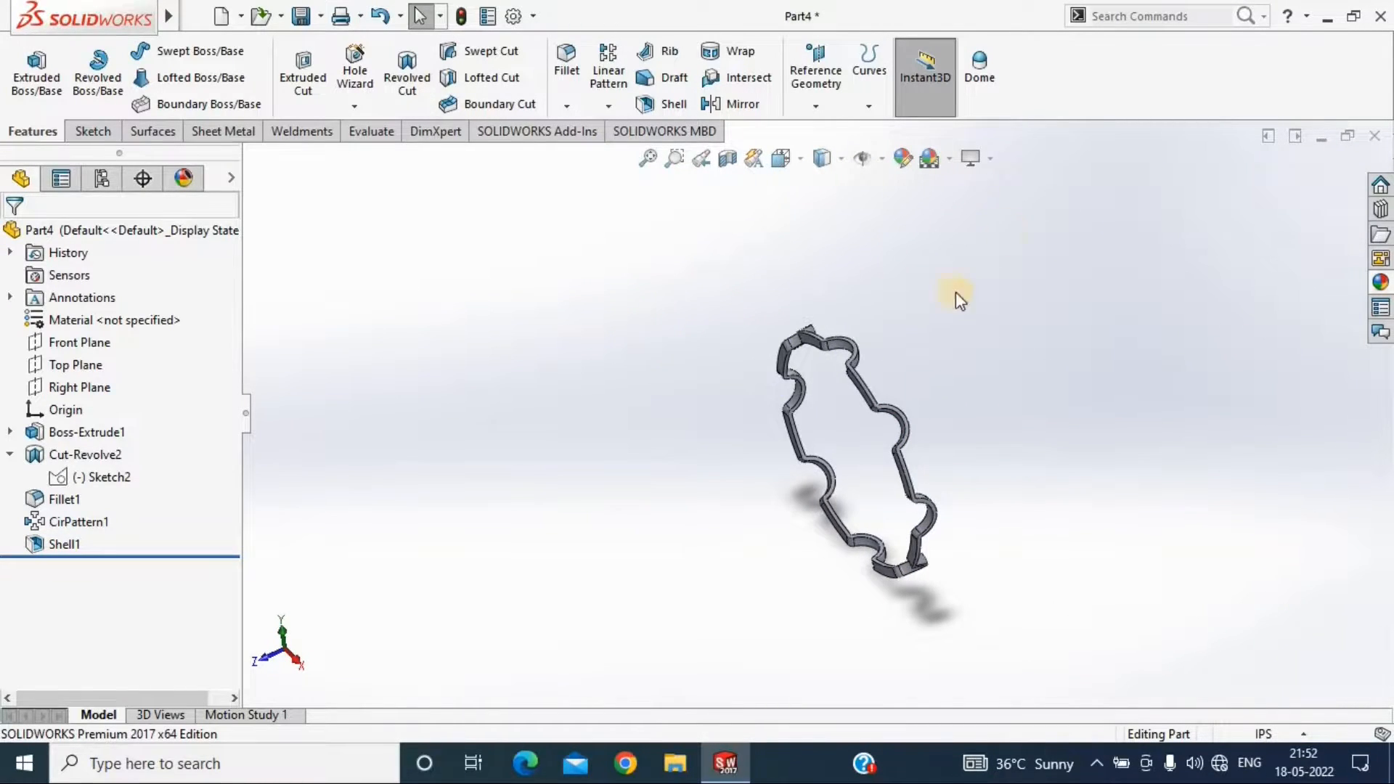
Open the pocket cut's sketch to check its dimensions against the ring, and exit it
middle_click_drag(956, 292, 1032, 327)
scroll(726, 435, "down", 5)
left_click(102, 477)
scroll(607, 399, "up", 2)
left_click(289, 369)
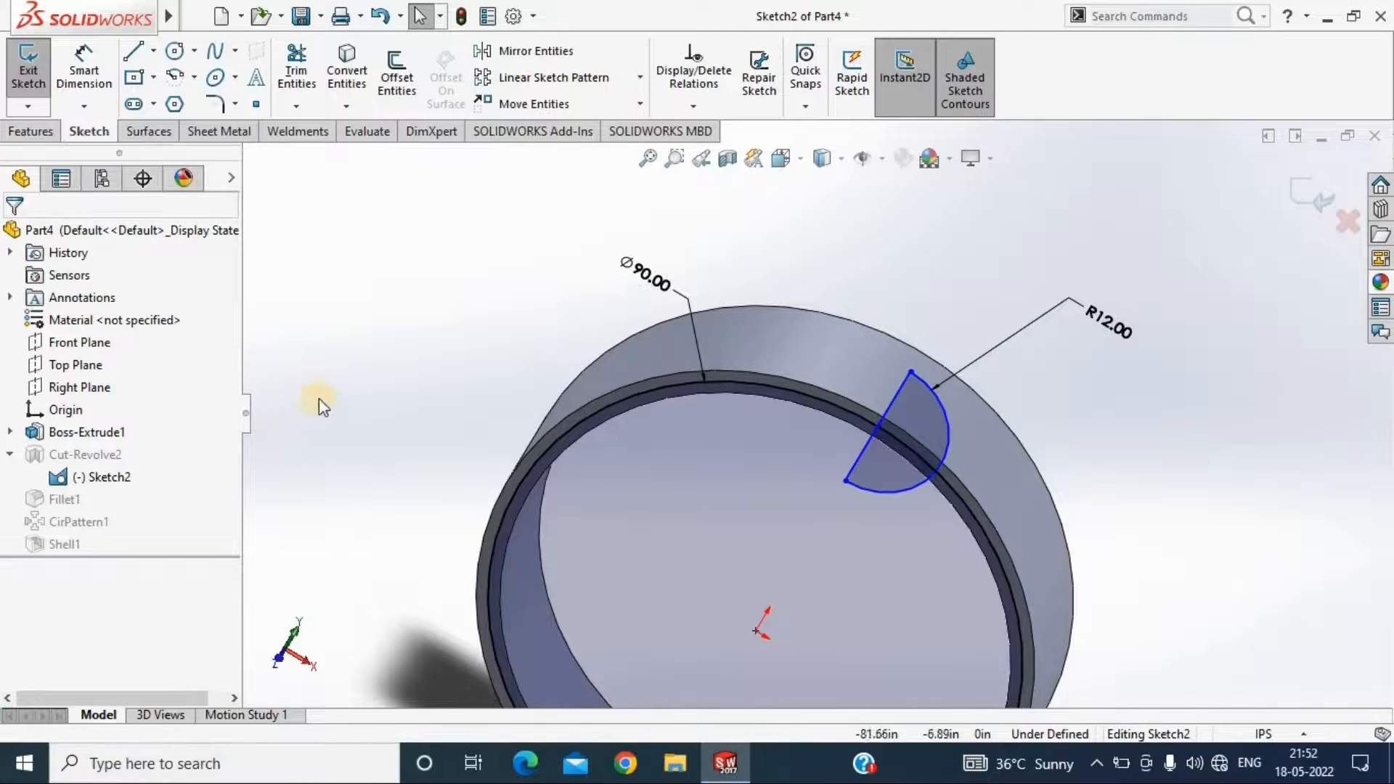
left_click(1311, 193)
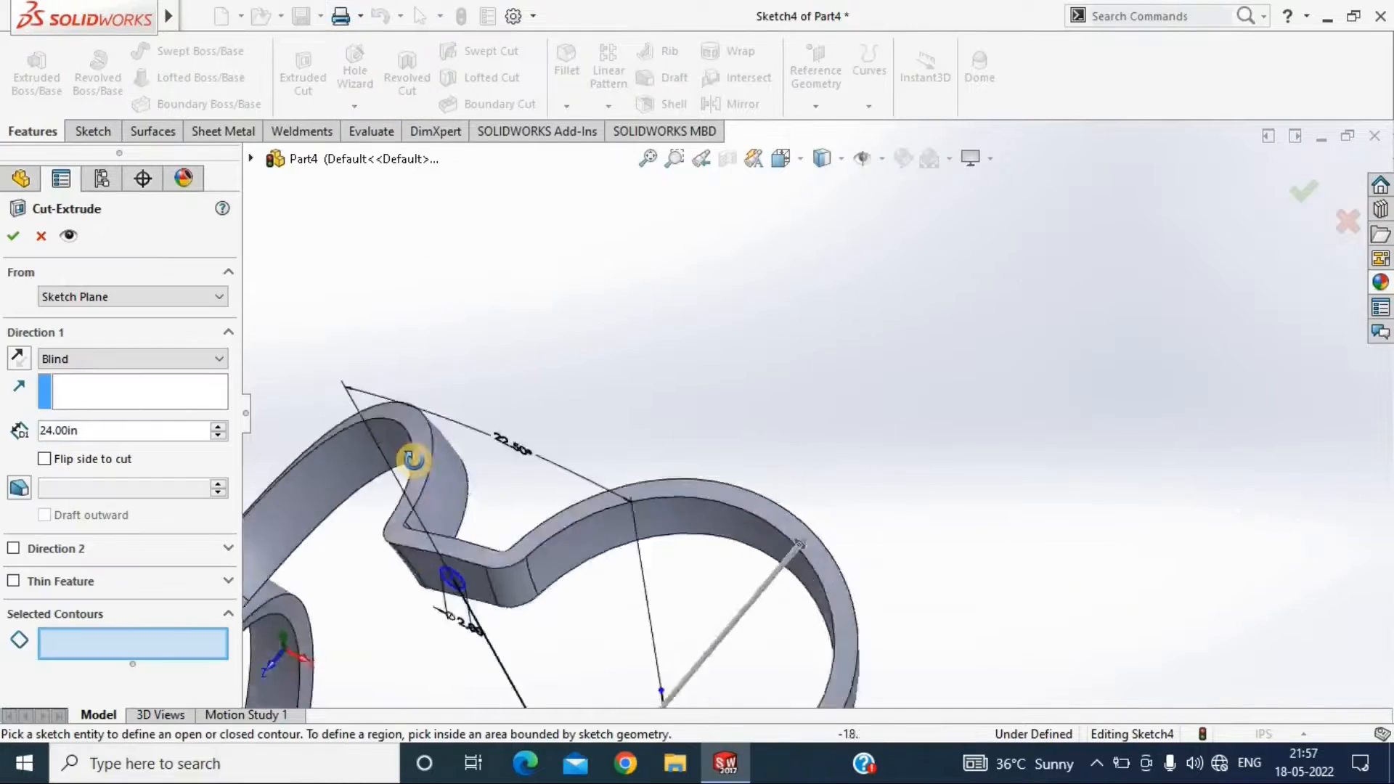
Extrude-cut the small circle through the cage wall and pattern the hole 8 times, equally spaced over 360° around the central axis
left_click(821, 418)
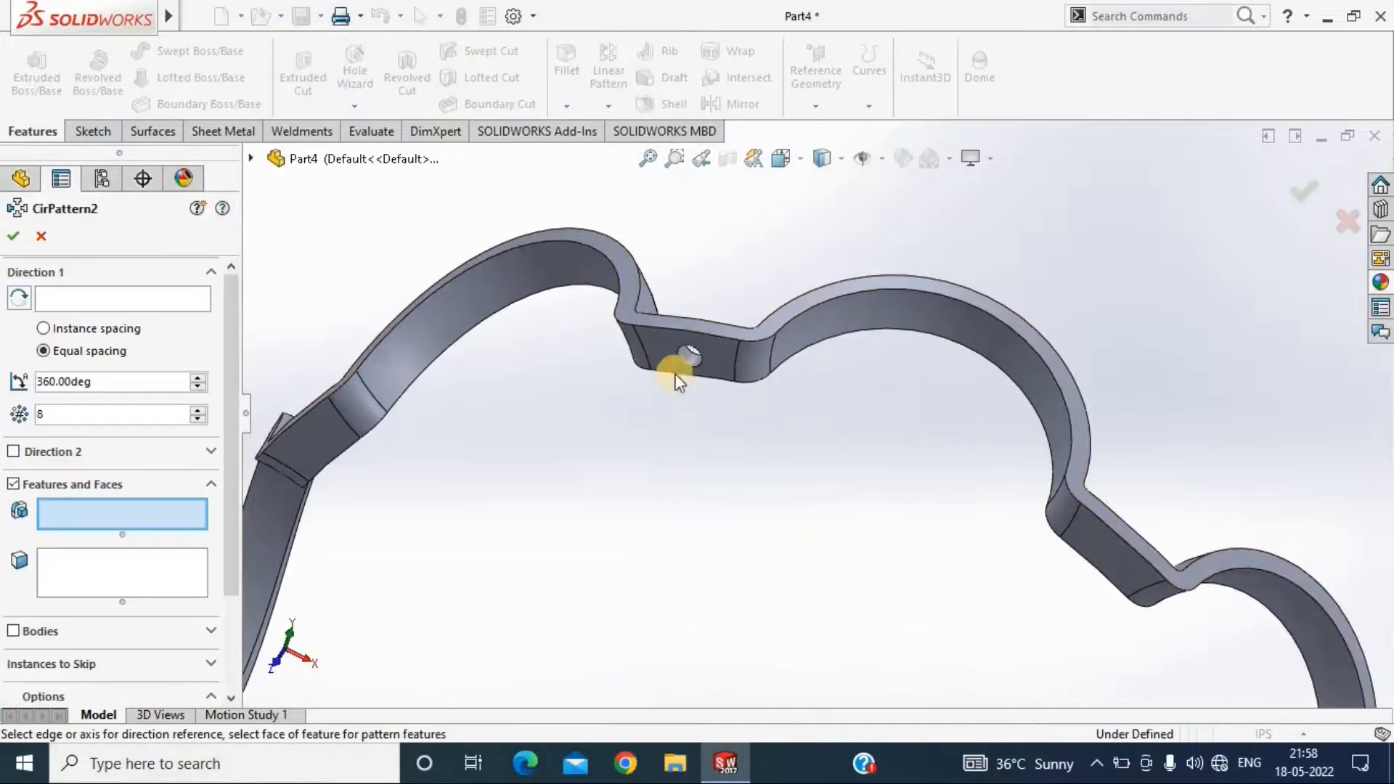
left_click(878, 161)
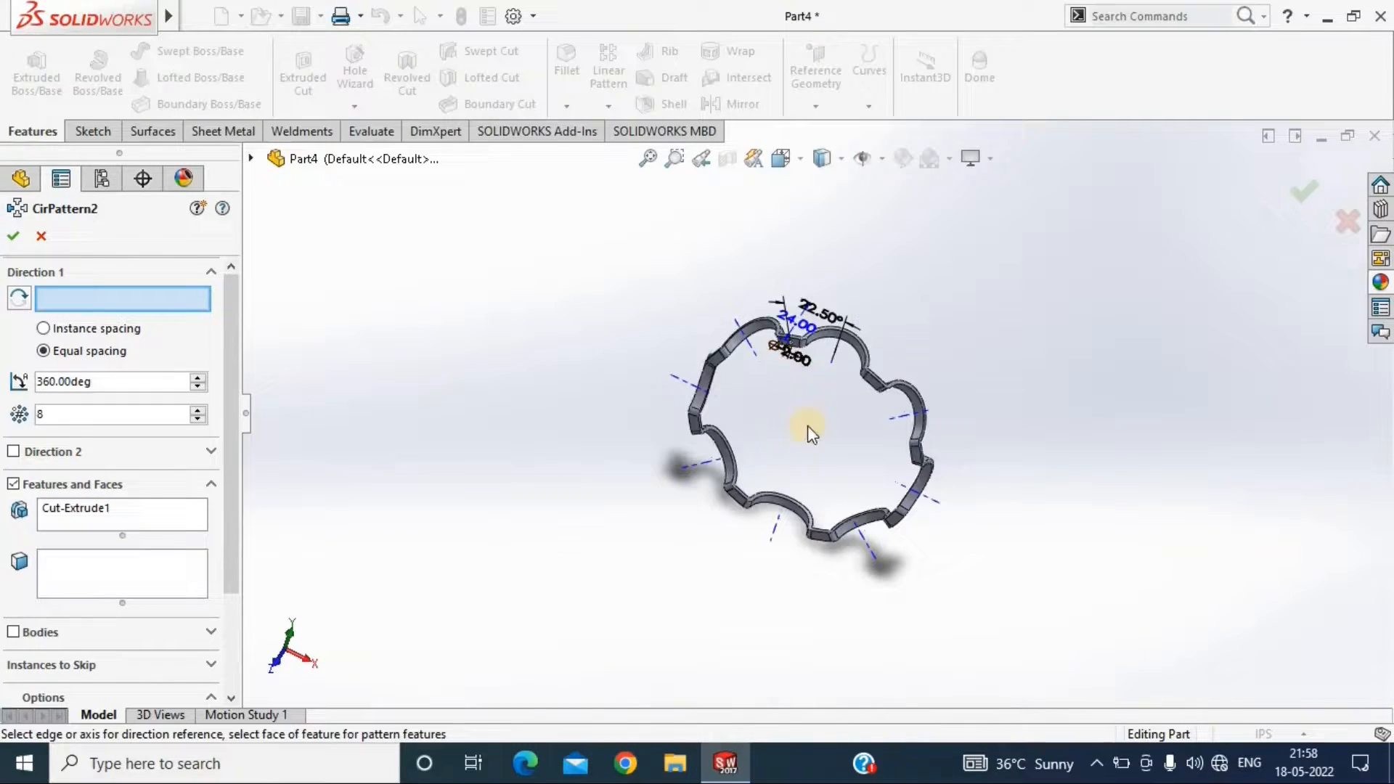
left_click(809, 434)
left_click(13, 236)
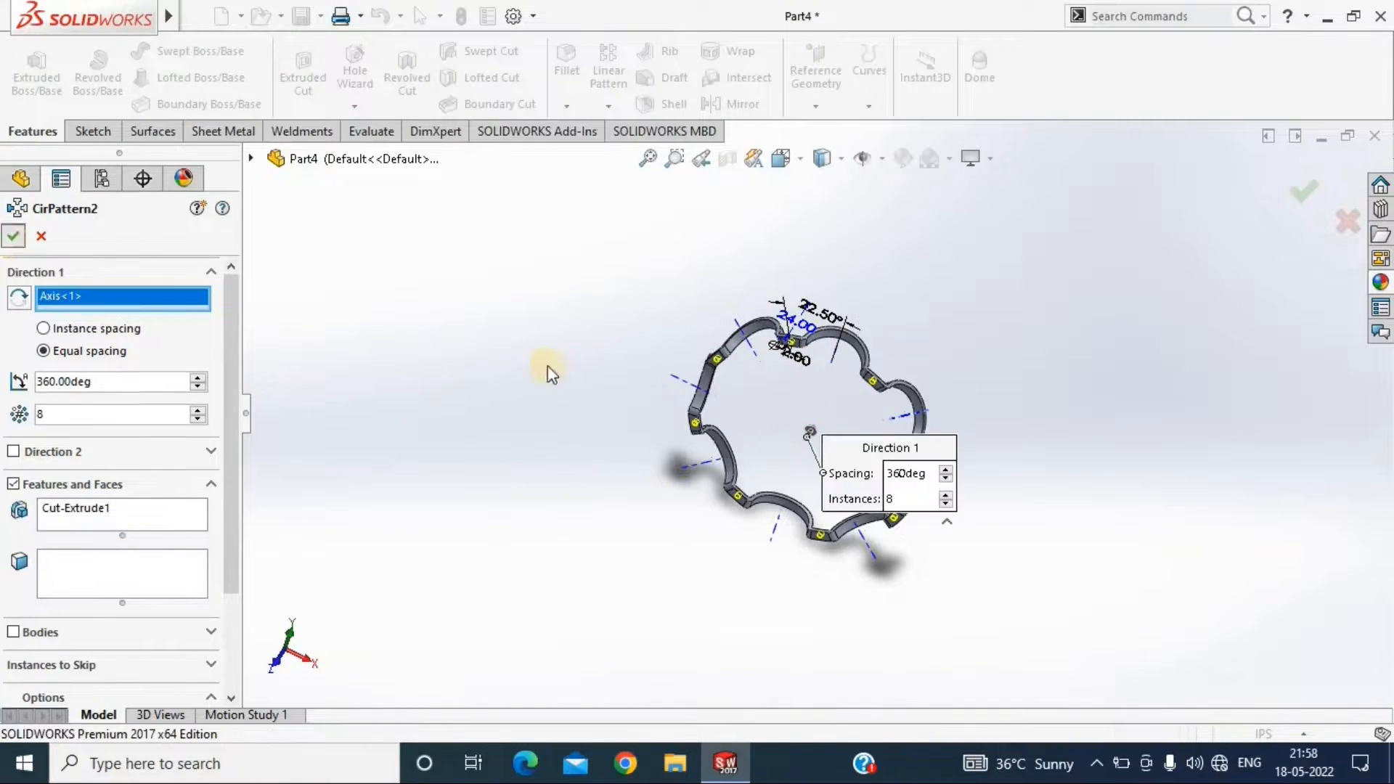
Hide the axes and save the cage part as gauge
left_click(882, 161)
left_click(900, 192)
scroll(528, 472, "down", 2)
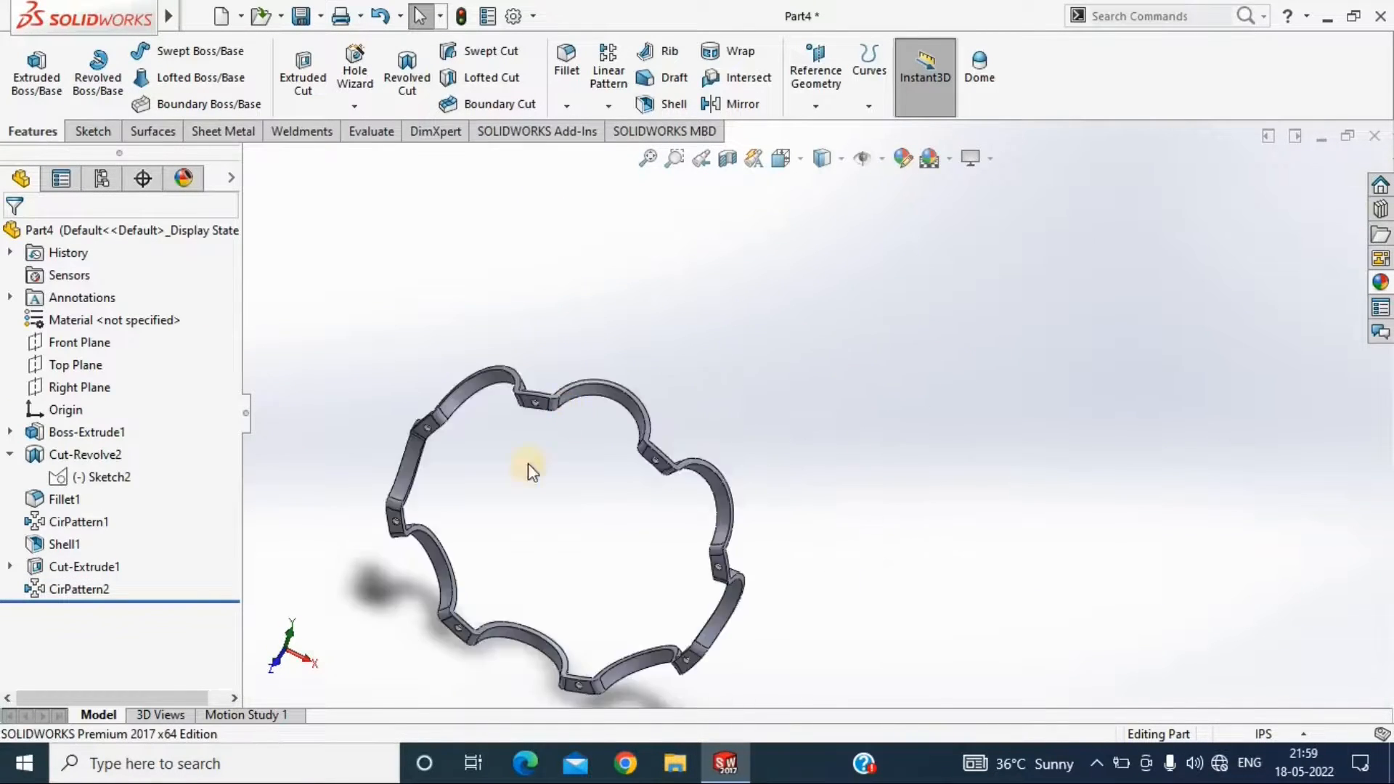
scroll(528, 472, "up", 2)
left_click(301, 16)
type("gauge")
key("Return")
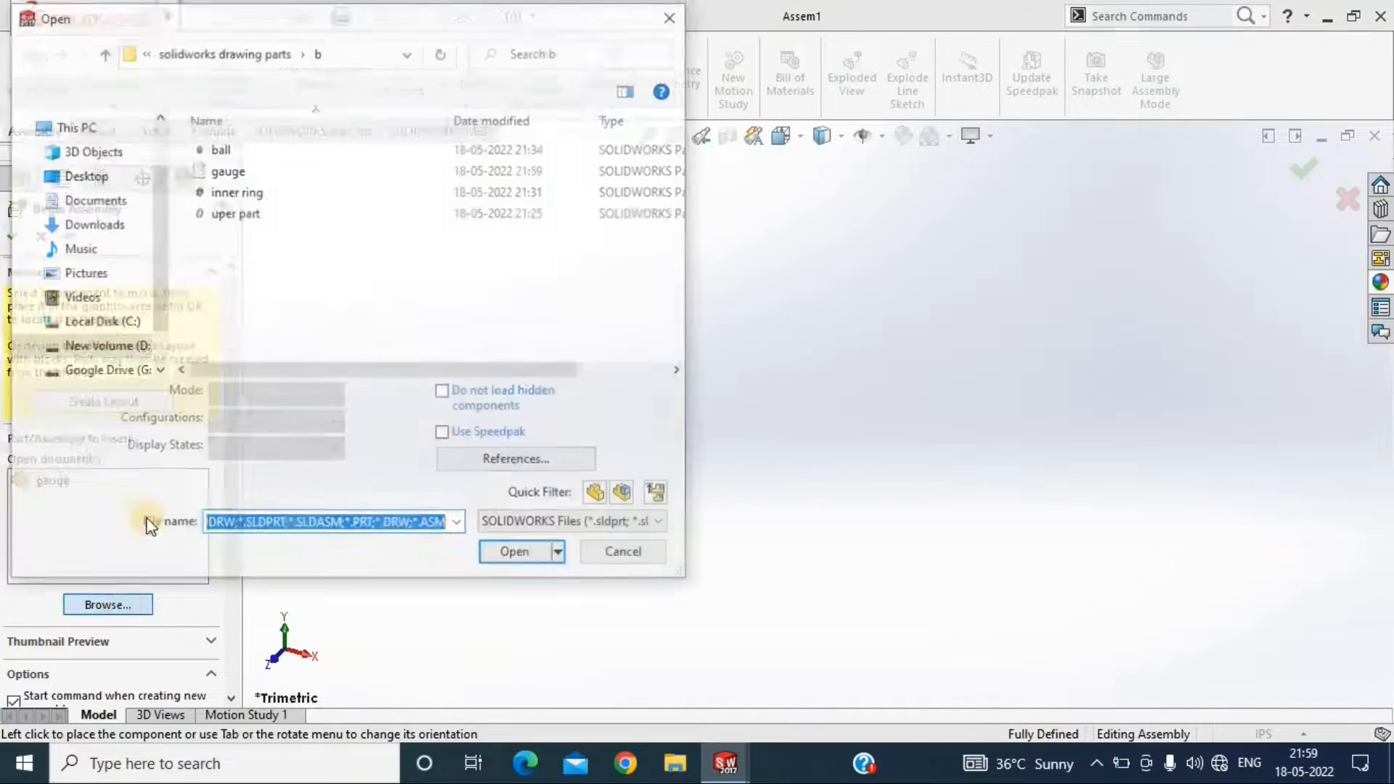
Insert the ball, gauge, inner ring and uper part files side by side into the new assembly
left_click(512, 549)
left_click(608, 399)
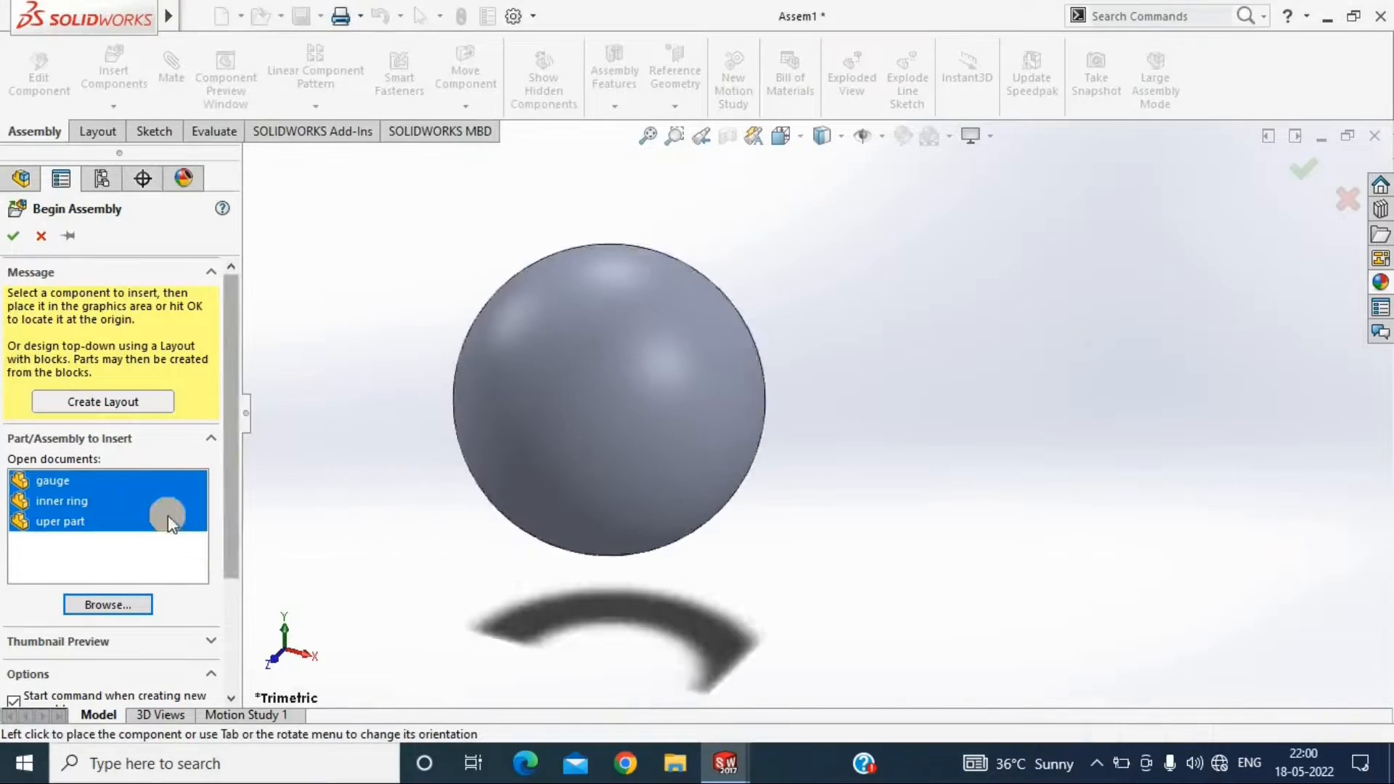
scroll(842, 411, "up", 5)
left_click(1006, 373)
left_click(653, 369)
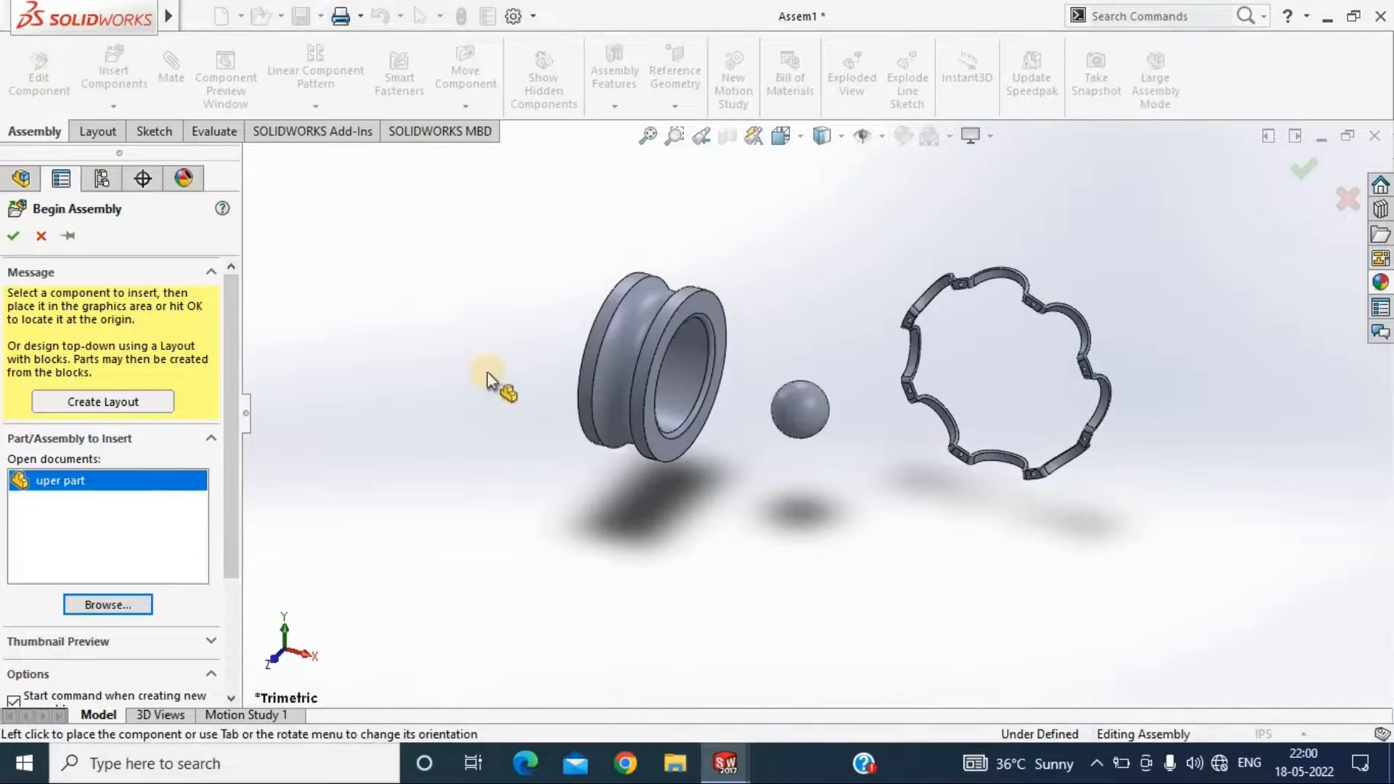
left_click(486, 372)
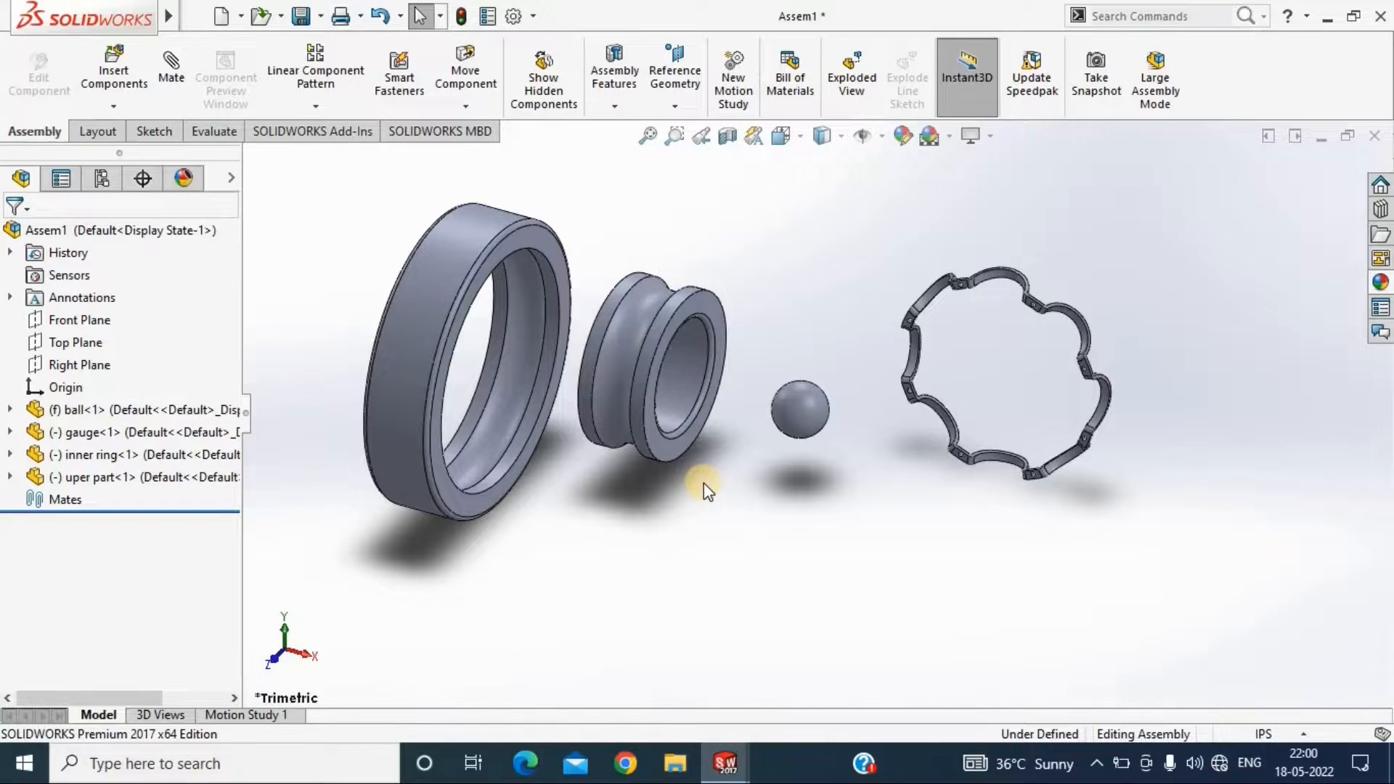
left_click(171, 65)
left_click(468, 417)
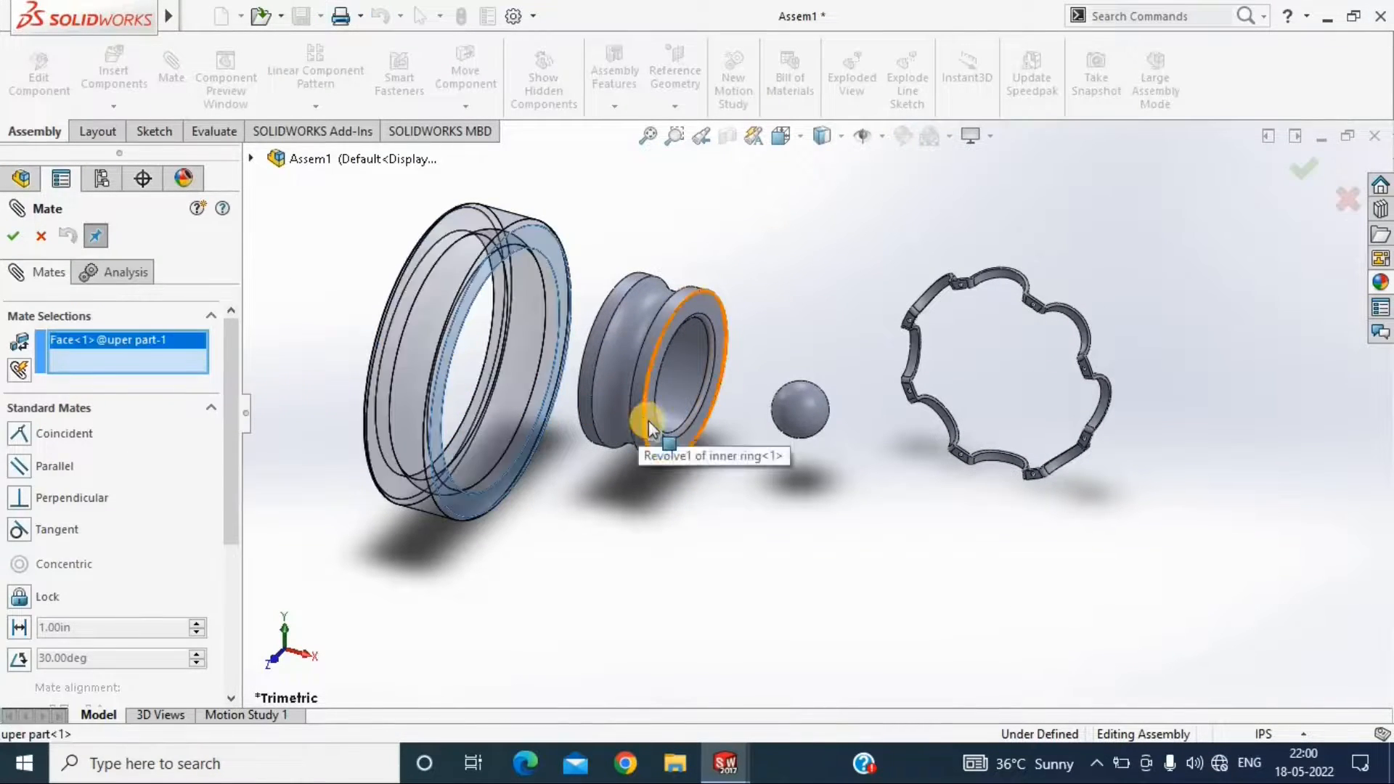
key("Escape")
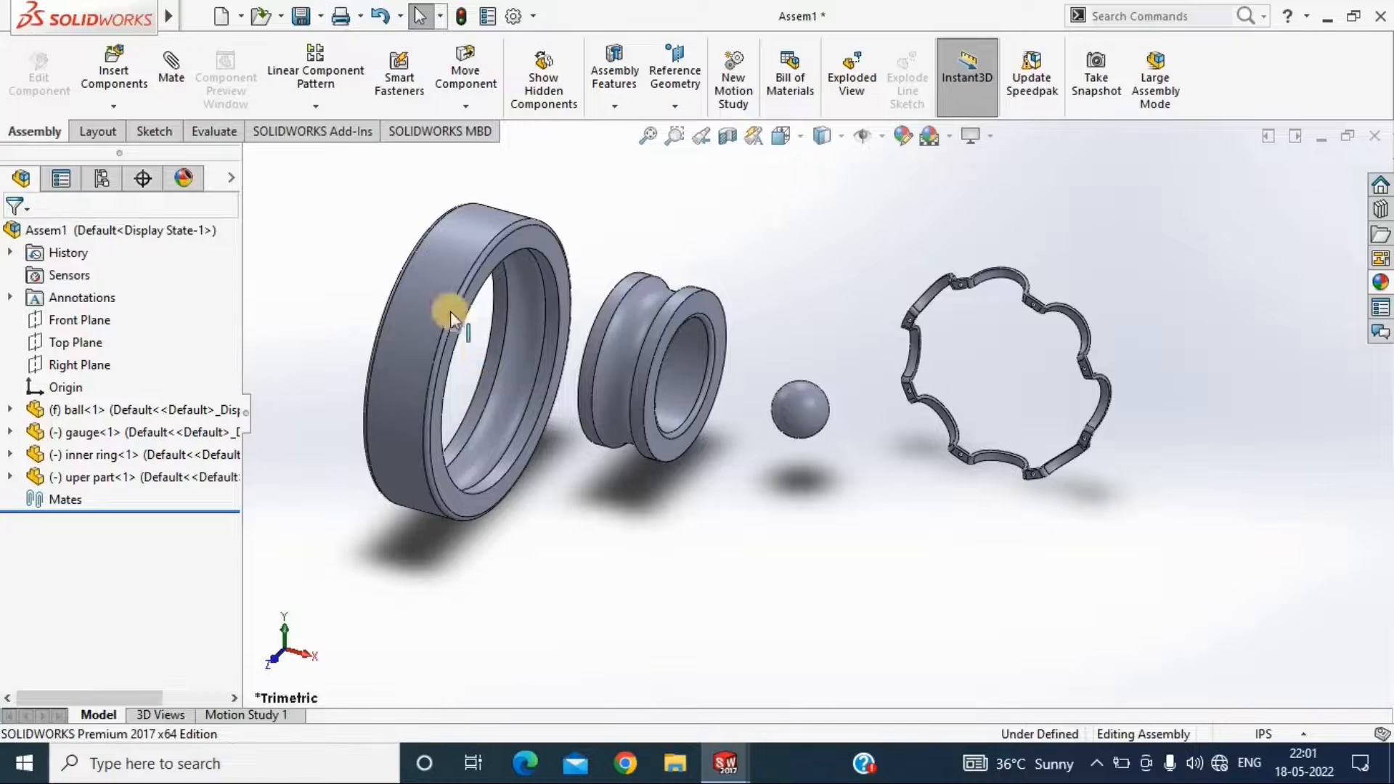
Mate the inner ring concentric with the outer ring
left_click(171, 66)
left_click(469, 417)
left_click(669, 394)
key("Return")
Centre the inner ring within the outer ring's width using a centered Width mate between both rings' side faces
scroll(120, 540, "down", 3)
left_click(120, 539)
left_click(19, 524)
left_click(570, 479)
middle_click_drag(570, 479, 576, 535)
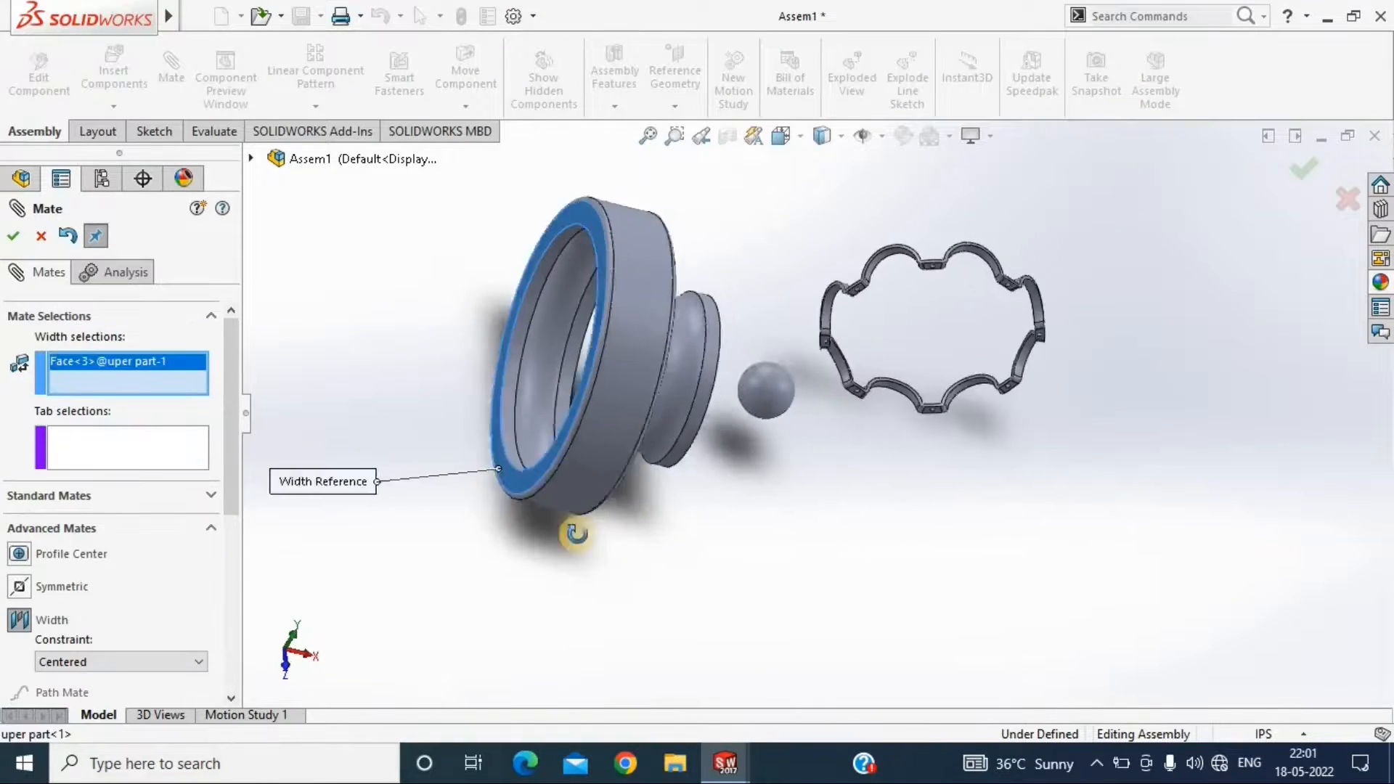
left_click(507, 420)
left_click(719, 441)
middle_click_drag(719, 442, 647, 600)
left_click(654, 364)
left_click(14, 236)
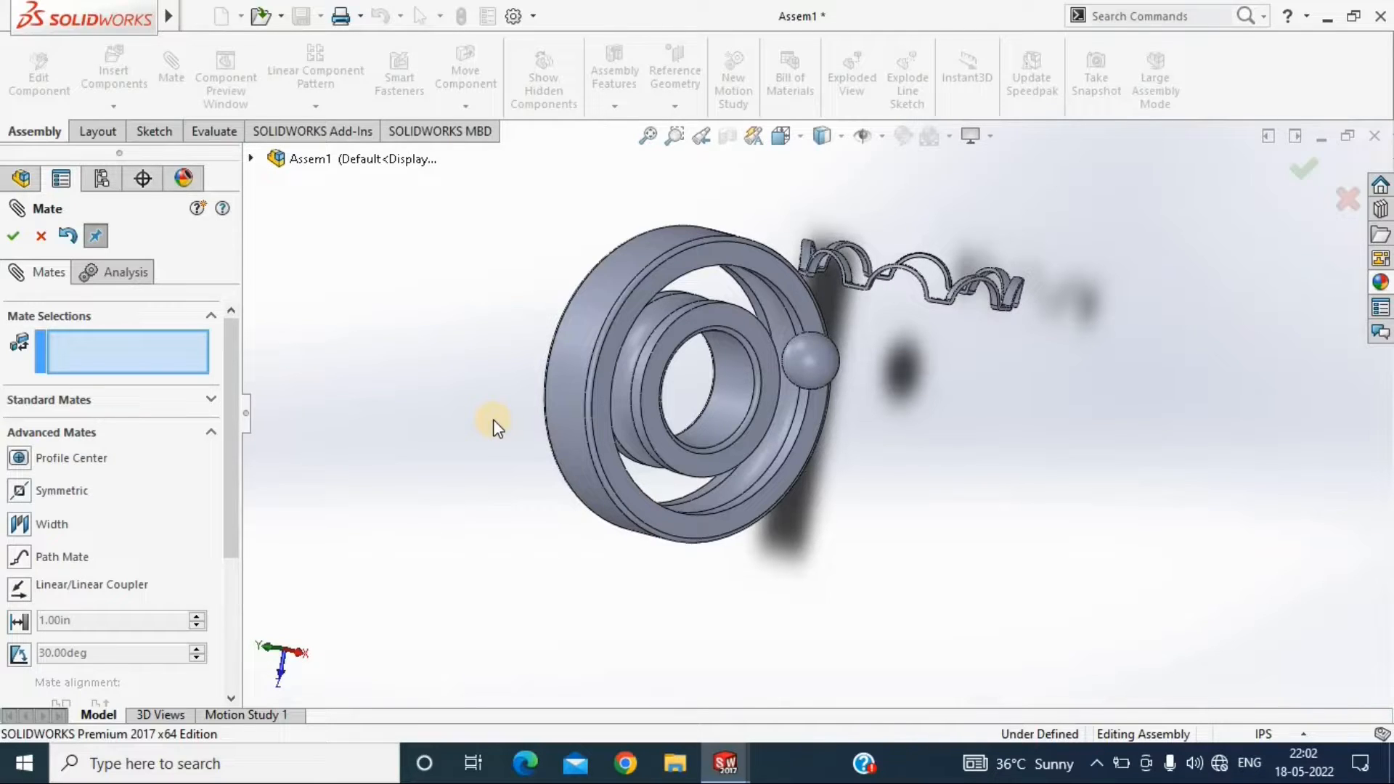
Mate the ball's Front Plane with the inner ring's Front Plane
left_click(811, 360)
left_click(13, 236)
left_click(11, 410)
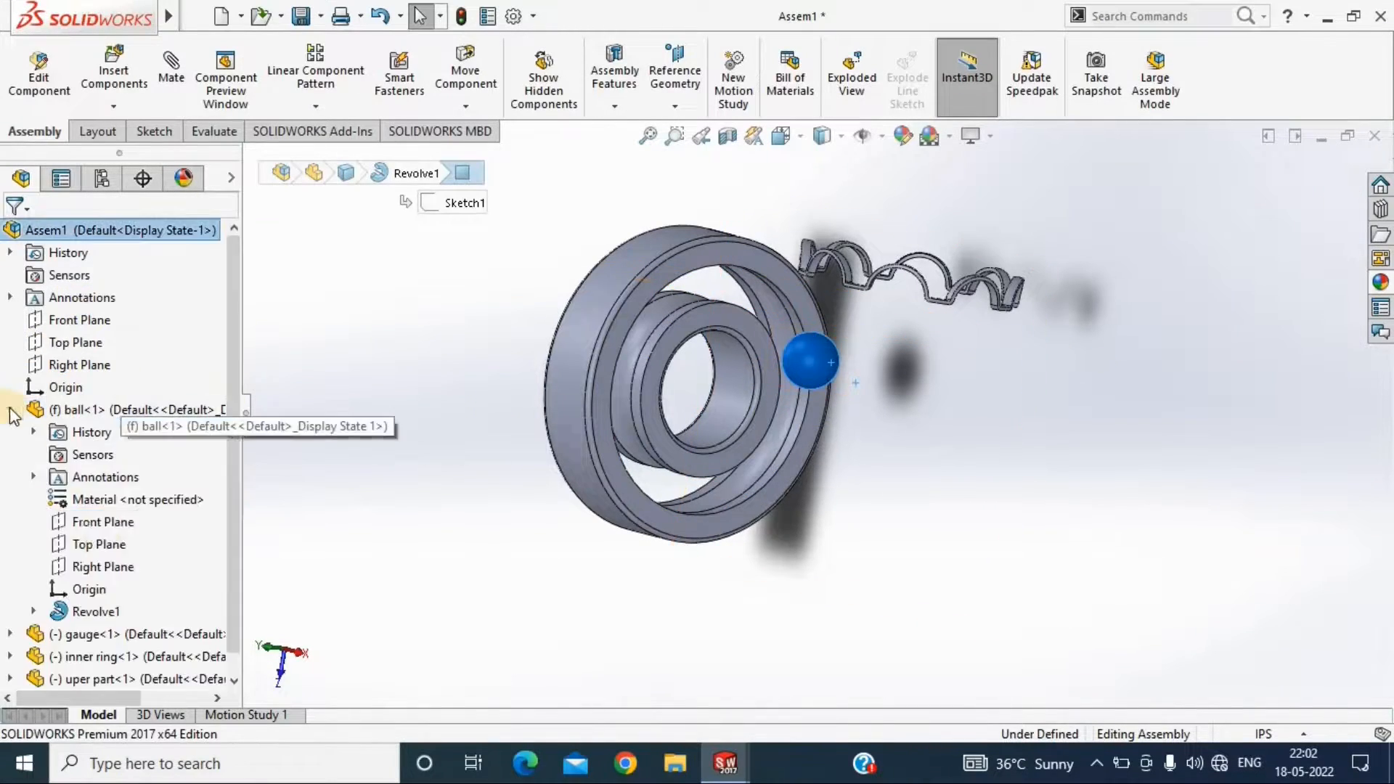
left_click(103, 522)
left_click(708, 469)
left_click(11, 656)
left_click(102, 589)
left_click(172, 86)
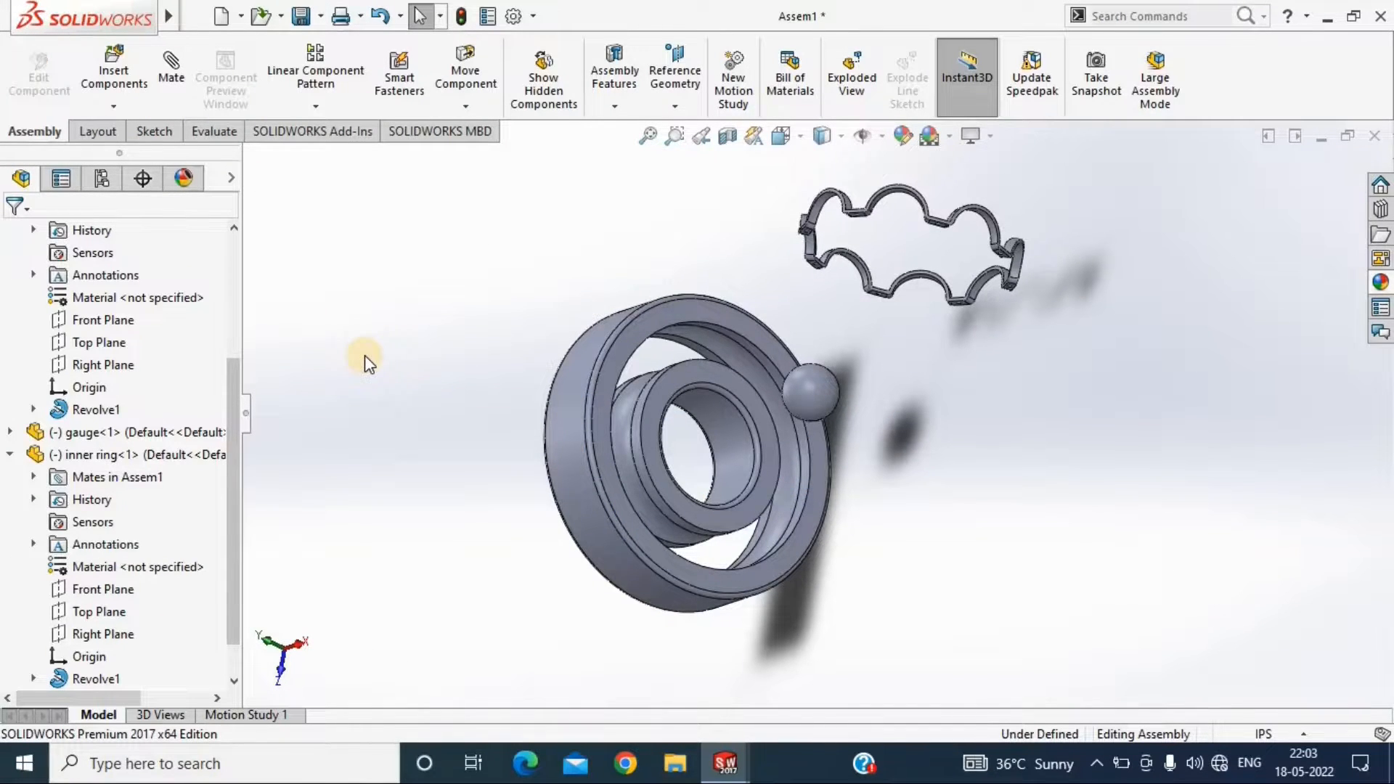
Mate the ball's surface with the raceway face inside the outer ring
left_click(172, 77)
left_click(811, 392)
scroll(790, 440, "down", 3)
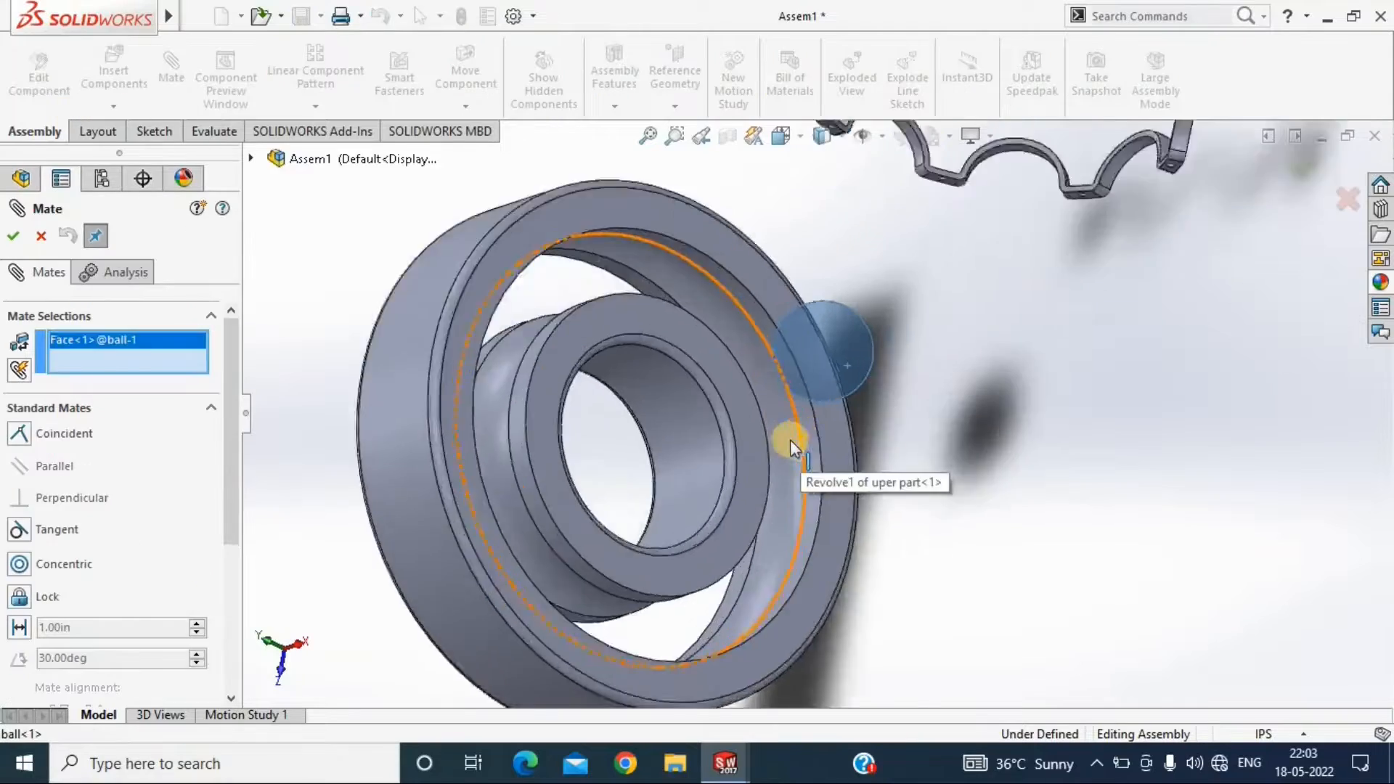
left_click(790, 438)
scroll(790, 440, "up", 1)
mouse_move(790, 440)
middle_mouse_down()
mouse_move(707, 539)
mouse_move(808, 538)
mouse_move(703, 361)
mouse_move(570, 380)
mouse_move(811, 454)
middle_mouse_up()
right_click(703, 361)
scroll(811, 454, "up", 5)
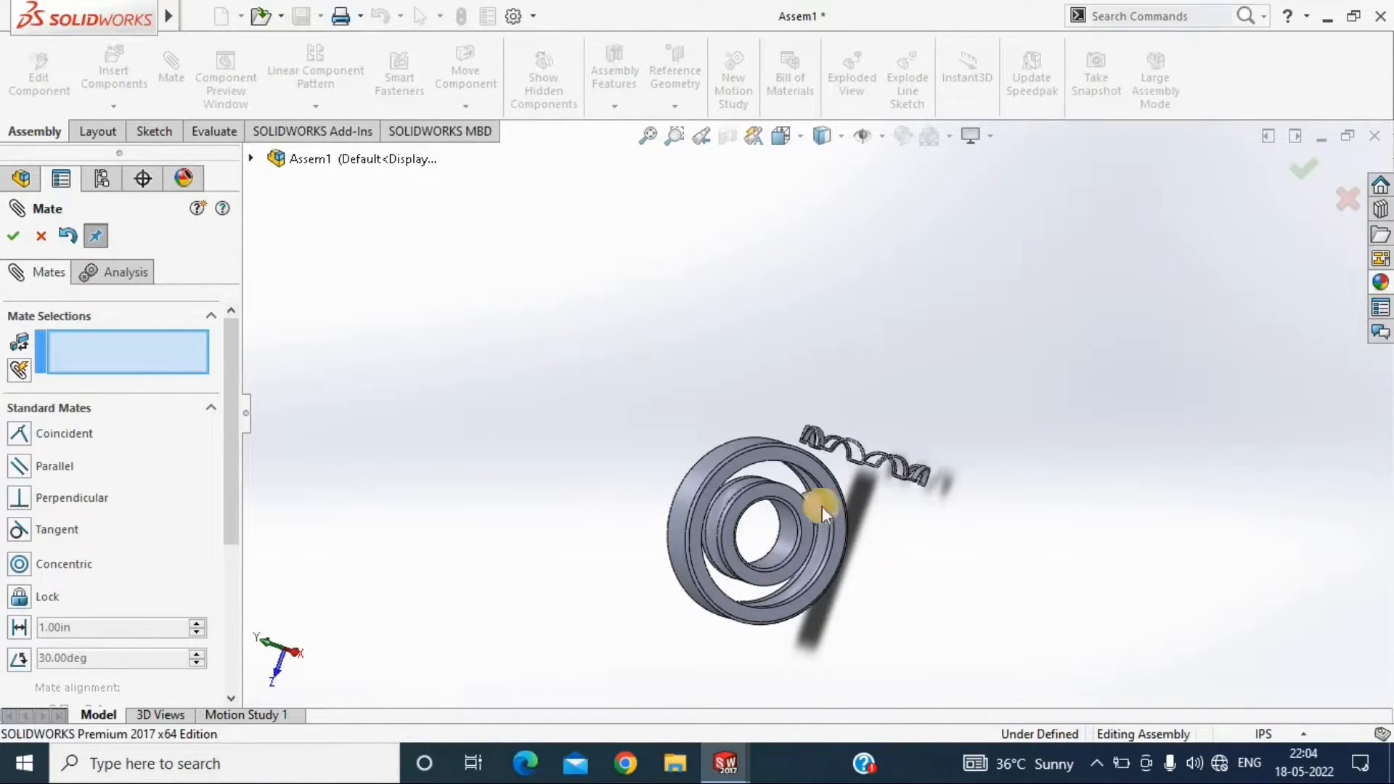
key("Escape")
Fix the inner ring in place and try moving the ball and outer ring to test their freedom
scroll(748, 625, "down", 4)
left_click_drag(912, 364, 726, 519)
left_click(685, 554)
left_click_drag(617, 339, 1087, 501)
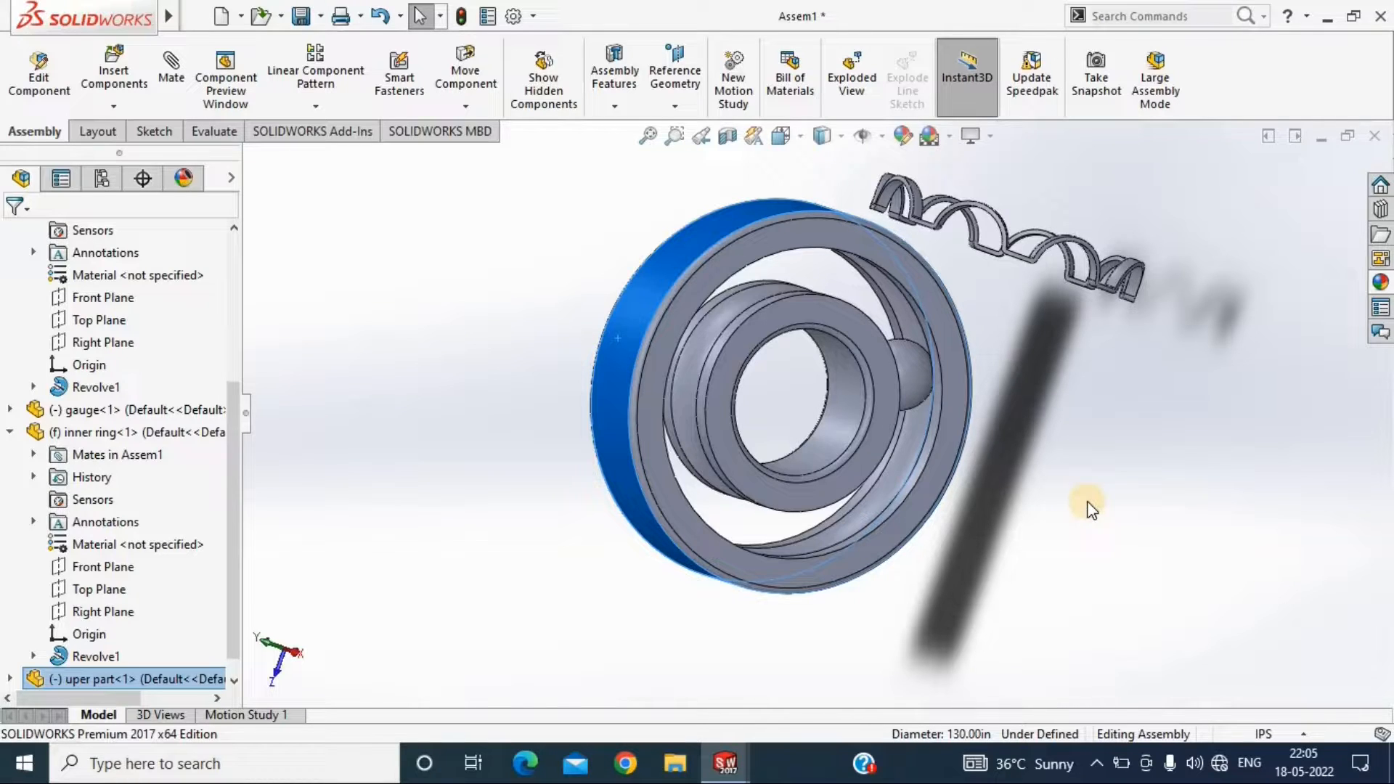
Show the axes and pattern the ball around the outer ring's central axis as 8 equally spaced instances over 360°
left_click(315, 77)
left_click(40, 236)
left_click(315, 106)
left_click(334, 147)
left_click(913, 381)
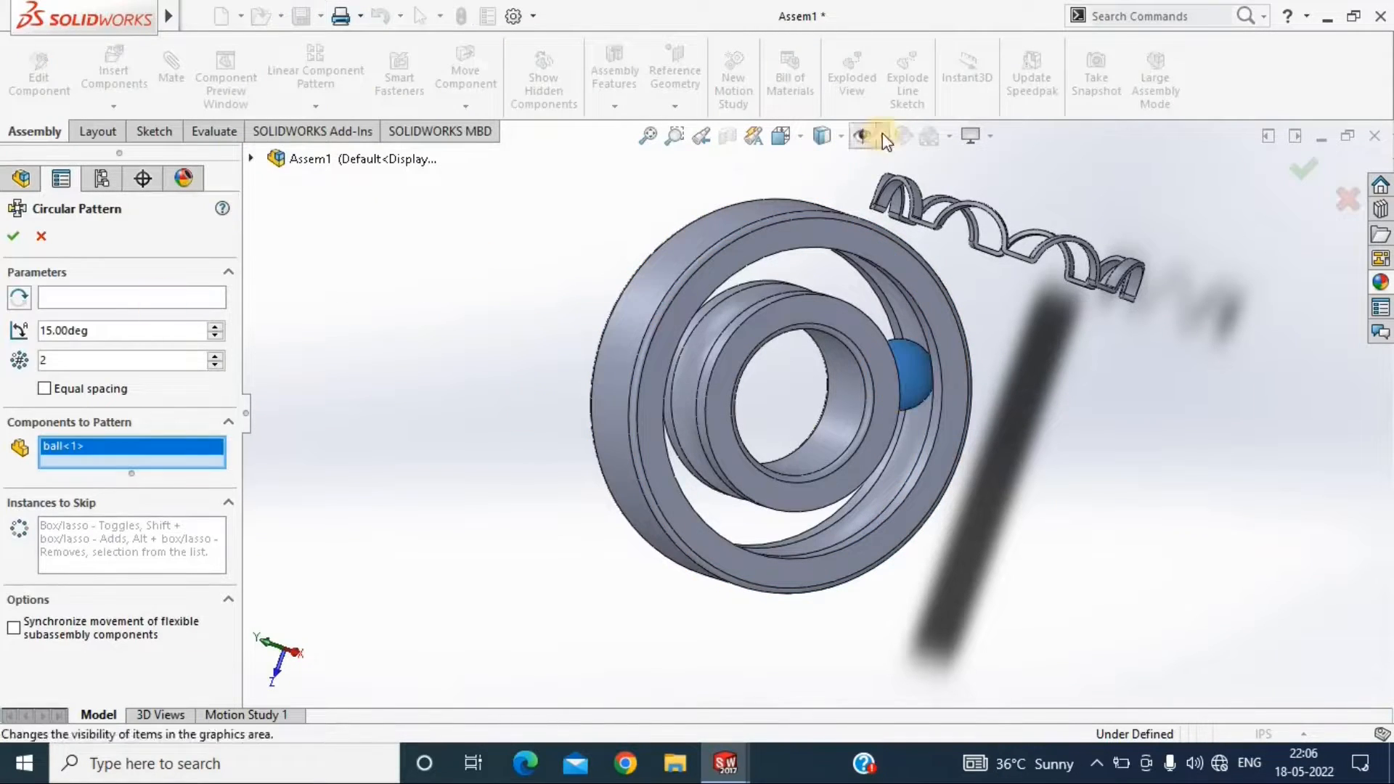
left_click(881, 136)
left_click(898, 193)
left_click(131, 297)
left_click(816, 406)
left_click(215, 355)
left_click(215, 356)
left_click(215, 355)
left_click(45, 389)
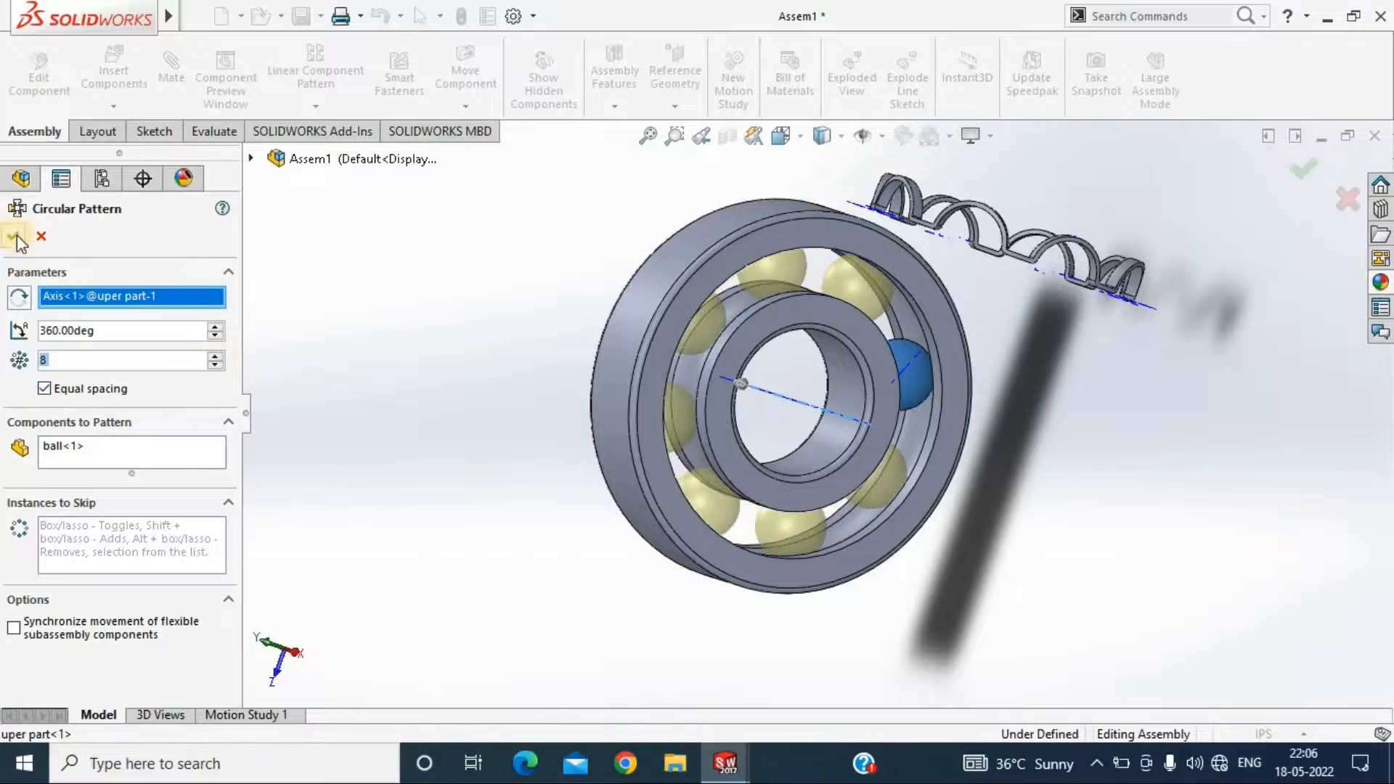
left_click(13, 236)
Hide the axes in the assembly view
middle_click_drag(508, 305, 552, 290)
left_click(881, 138)
left_click(898, 192)
left_click_drag(973, 320, 607, 354)
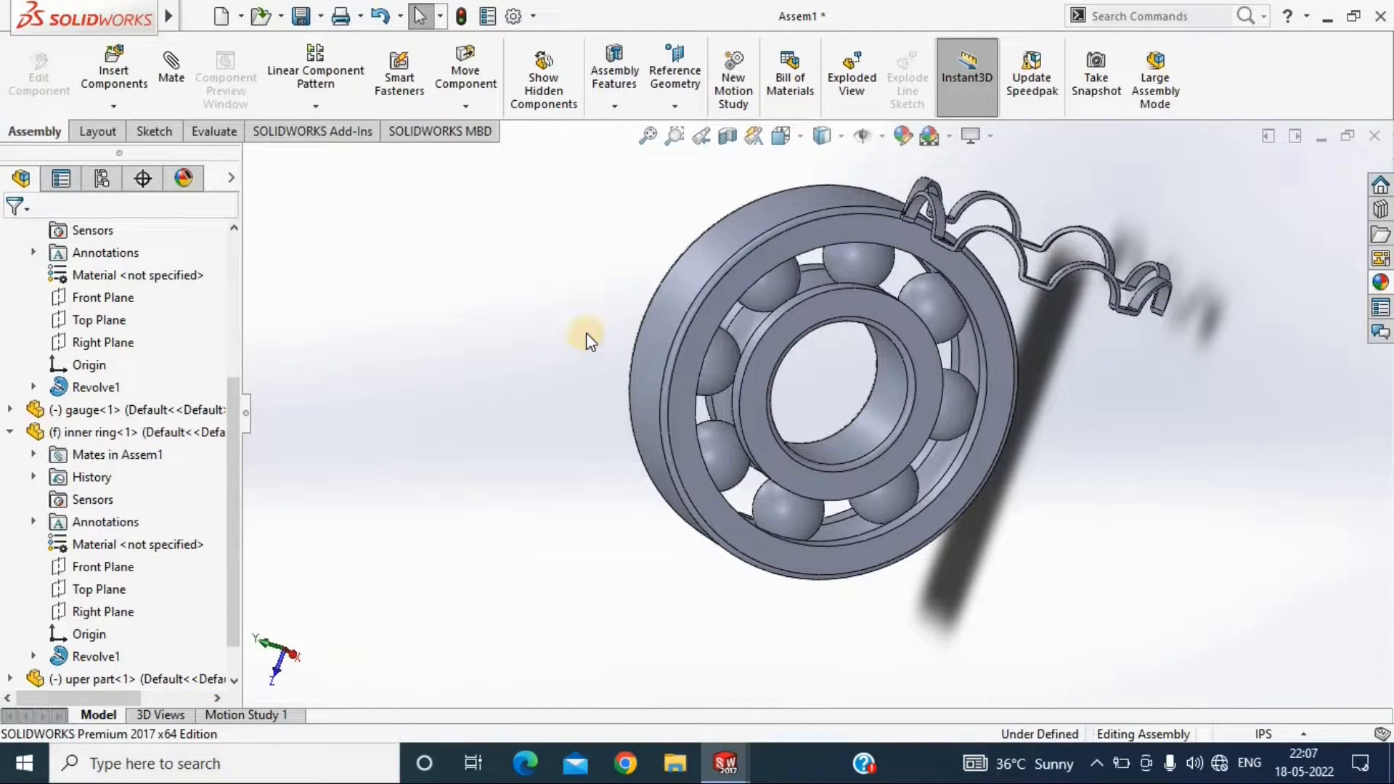
Show the axes and mate the cage's central axis with the bearing's central axis
left_click(880, 137)
left_click(898, 192)
left_click(813, 387)
scroll(1053, 290, "down", 2)
middle_click_drag(1049, 293, 654, 319)
left_click(591, 321)
scroll(361, 315, "up", 4)
left_click(172, 73)
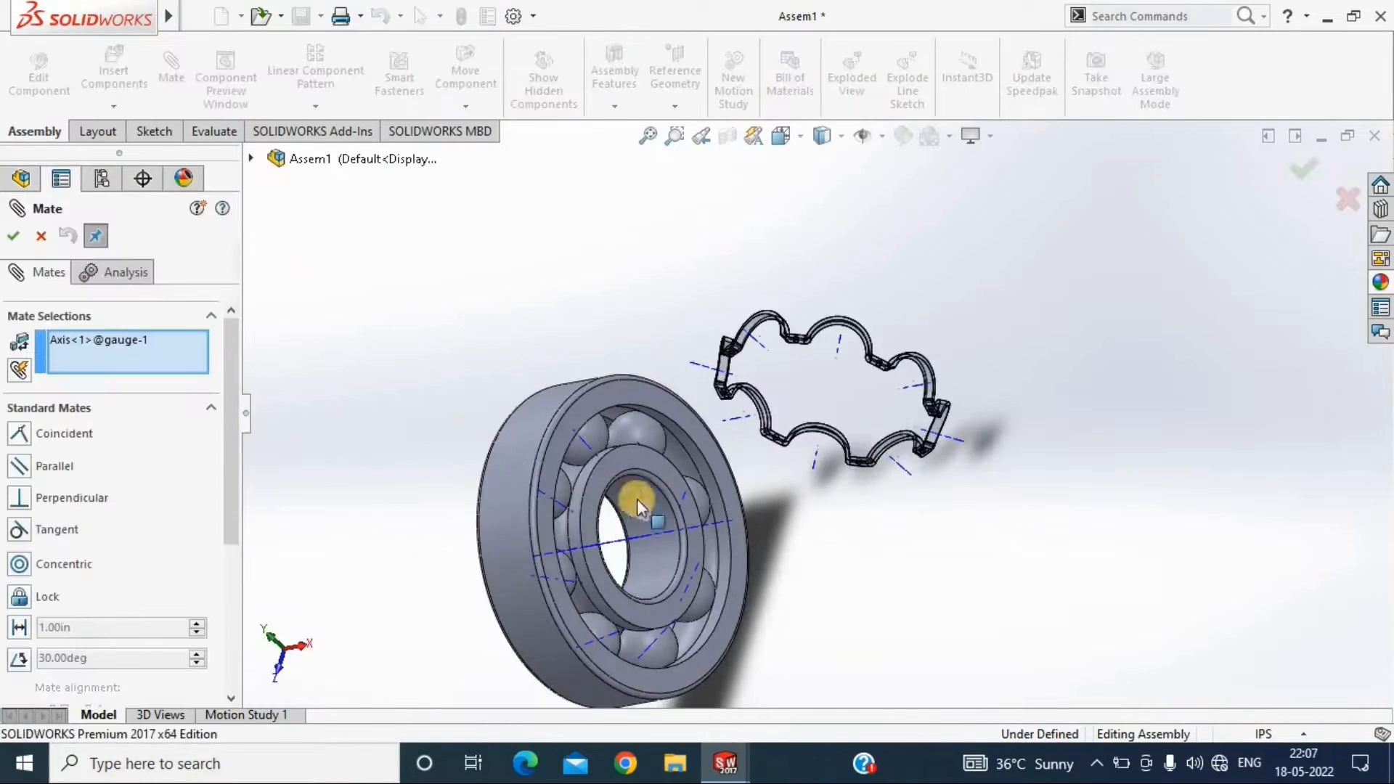
left_click(715, 524)
middle_click_drag(799, 479, 908, 450)
left_click(14, 236)
scroll(1014, 437, "up", 1)
key("Escape")
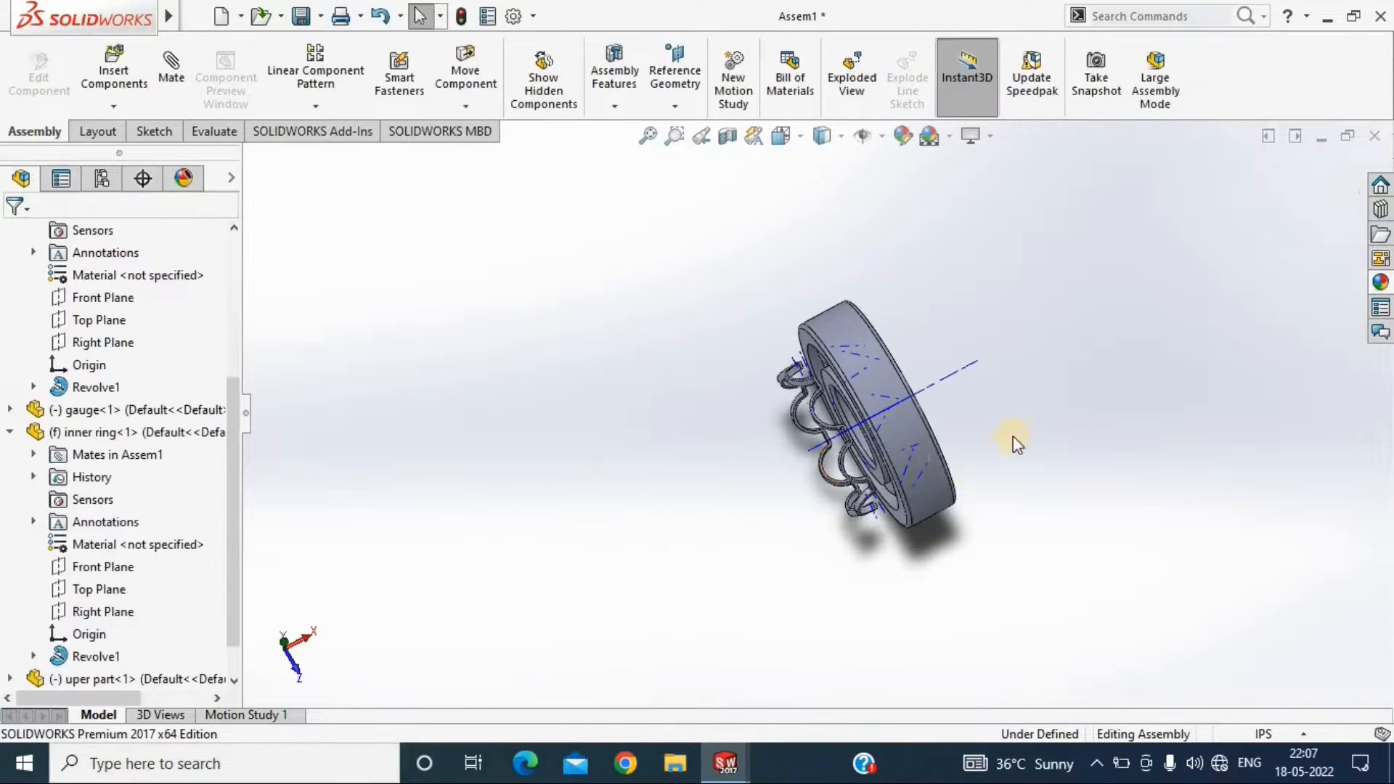
Mate one of the cage's pocket faces concentric with a patterned ball so the cage seats around the balls
scroll(1002, 377, "down", 2)
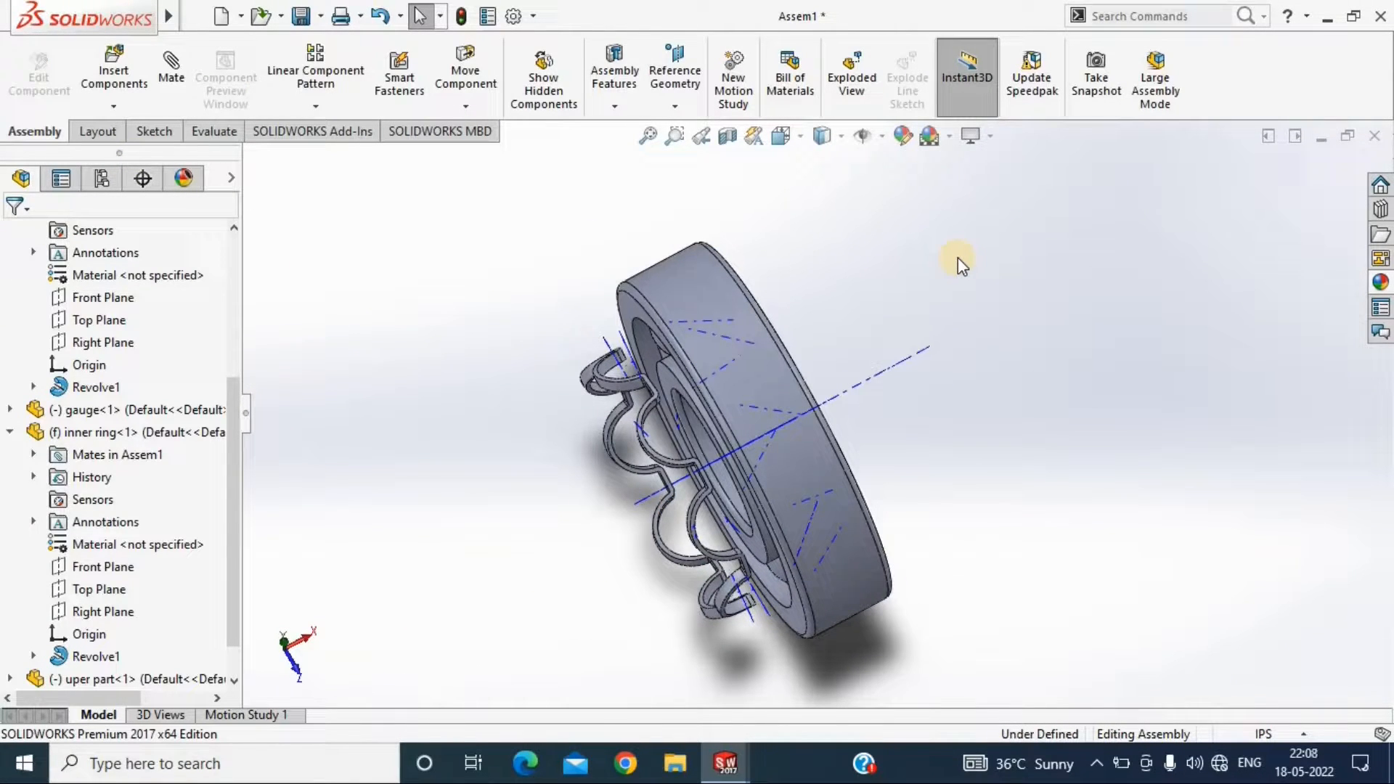
left_click(172, 73)
middle_click_drag(872, 341, 706, 336)
left_click(706, 338)
scroll(755, 596, "down", 2)
left_click(760, 603)
scroll(769, 291, "up", 2)
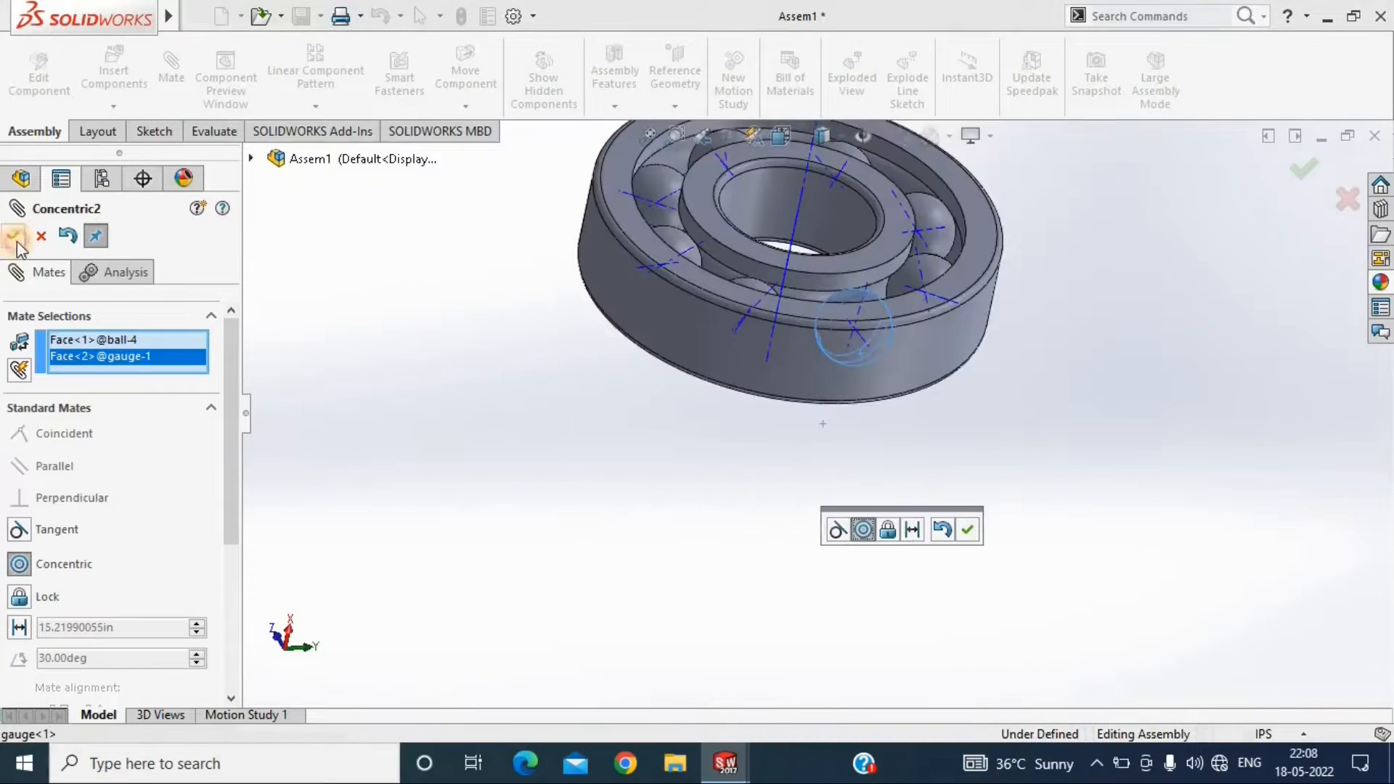
left_click(16, 236)
middle_click_drag(932, 203, 748, 329)
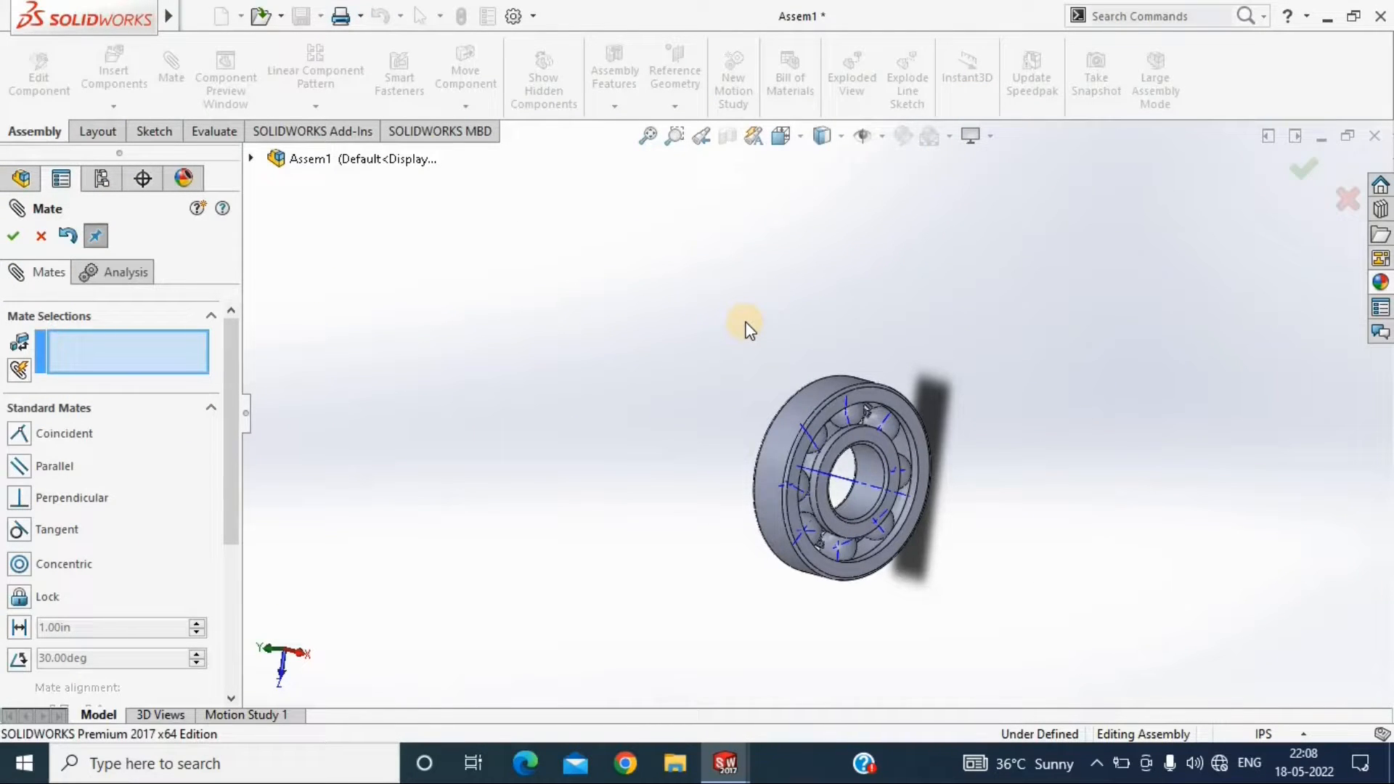
middle_click_drag(746, 321, 915, 430)
scroll(916, 429, "down", 3)
left_click(13, 236)
Try to mirror the cage component about the flat face around one of its rivet holes
left_click(315, 106)
left_click(341, 311)
scroll(734, 407, "down", 8)
left_click(1008, 343)
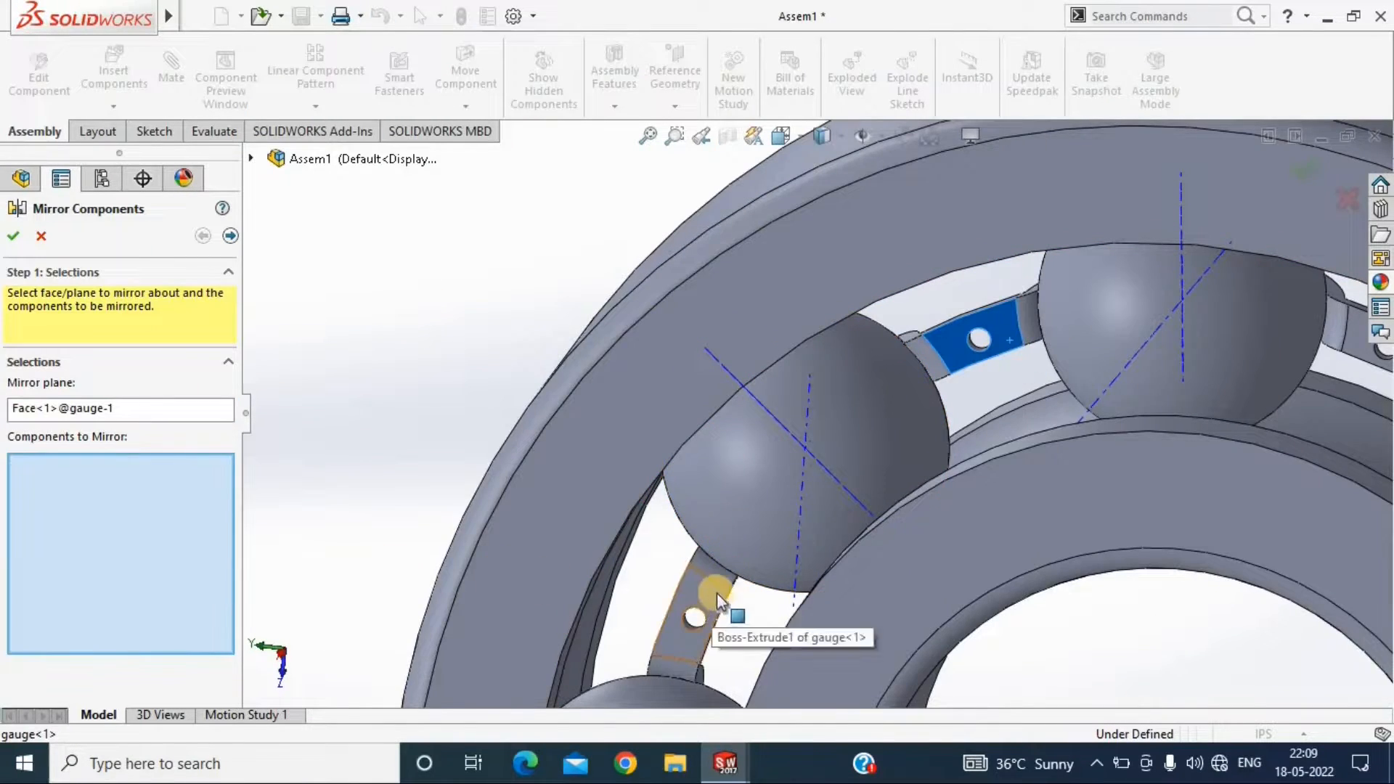
middle_click_drag(717, 593, 520, 430)
left_click(699, 592)
scroll(699, 592, "up", 5)
right_click(520, 429)
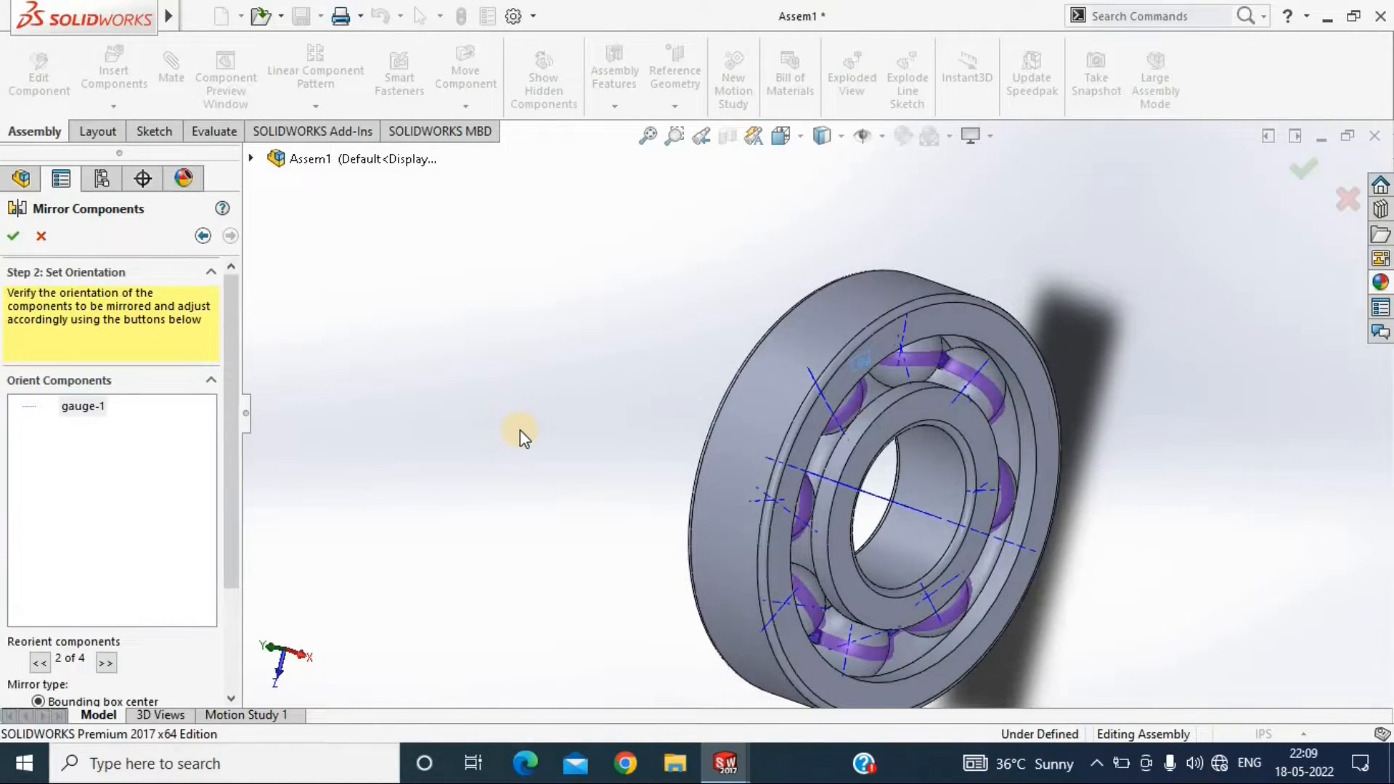
left_click(13, 236)
middle_click_drag(676, 428, 535, 423)
left_click(863, 136)
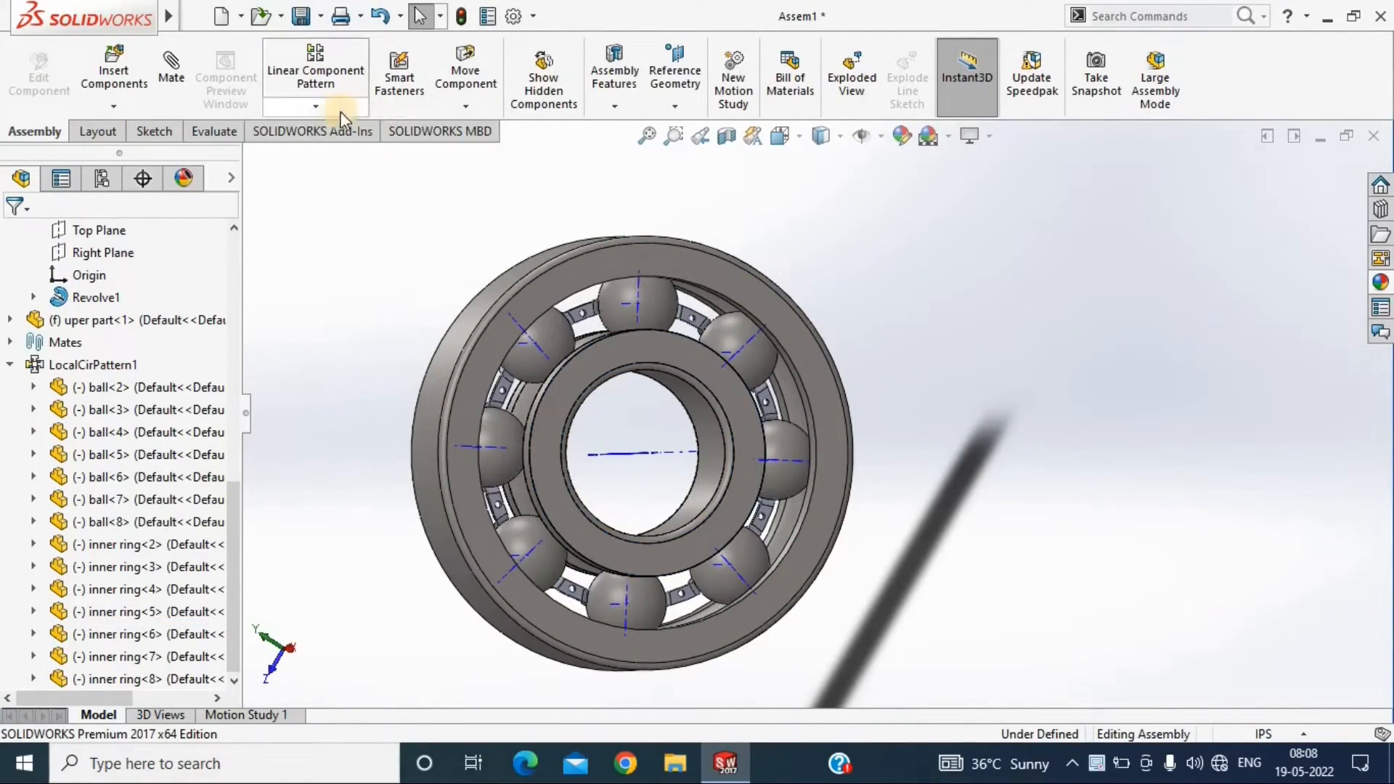
Mirror the cage about its flat rivet face to form the opposite cage half around the balls
left_click(315, 106)
left_click(324, 260)
middle_click_drag(559, 363, 538, 370)
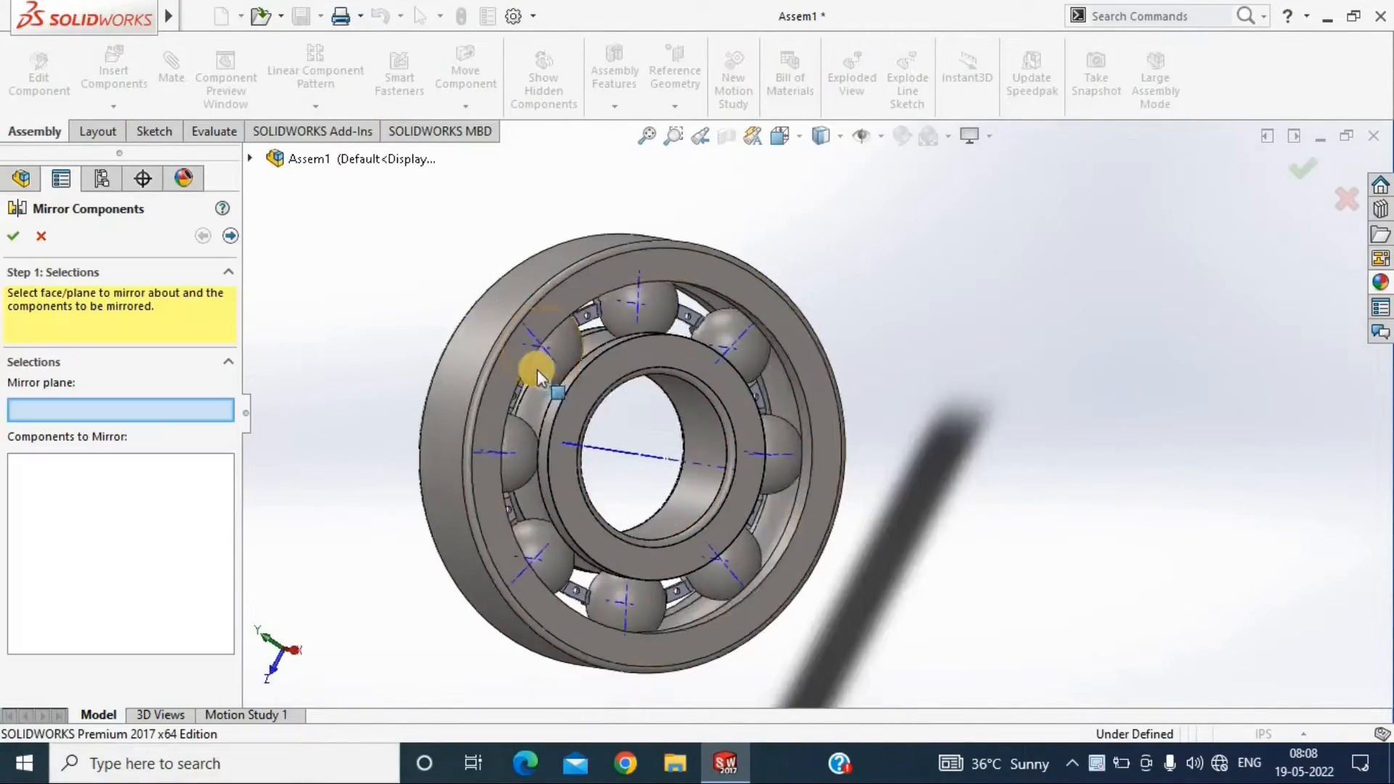
scroll(538, 370, "down", 3)
left_click(710, 286)
middle_click_drag(657, 448, 624, 448)
left_click(562, 453)
left_click(14, 236)
Inspect both cage halves and the balls in the assembled bearing from several angles
middle_click_drag(373, 305, 804, 484)
scroll(804, 484, "up", 1)
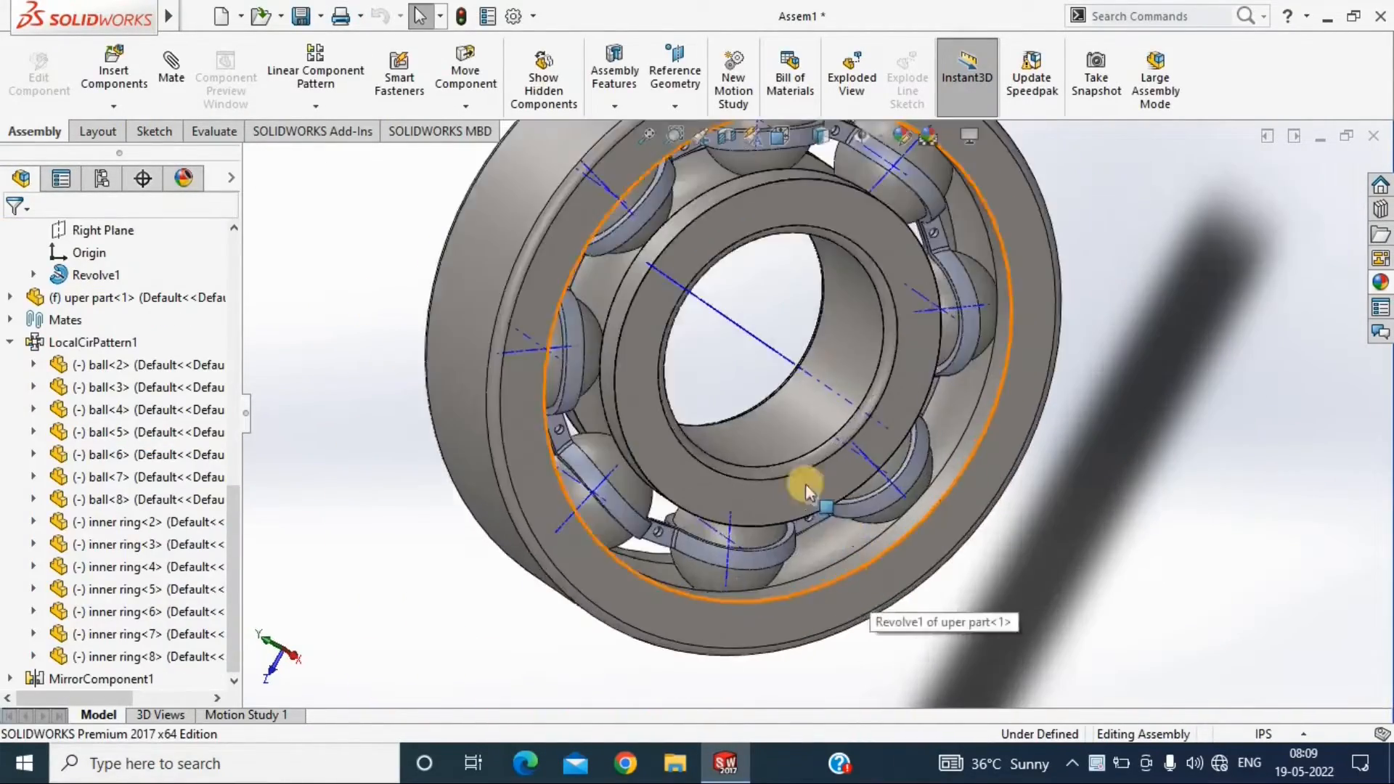
left_click(805, 484)
left_click(1223, 644)
middle_click_drag(1223, 644, 710, 218)
scroll(709, 218, "up", 4)
scroll(710, 218, "down", 2)
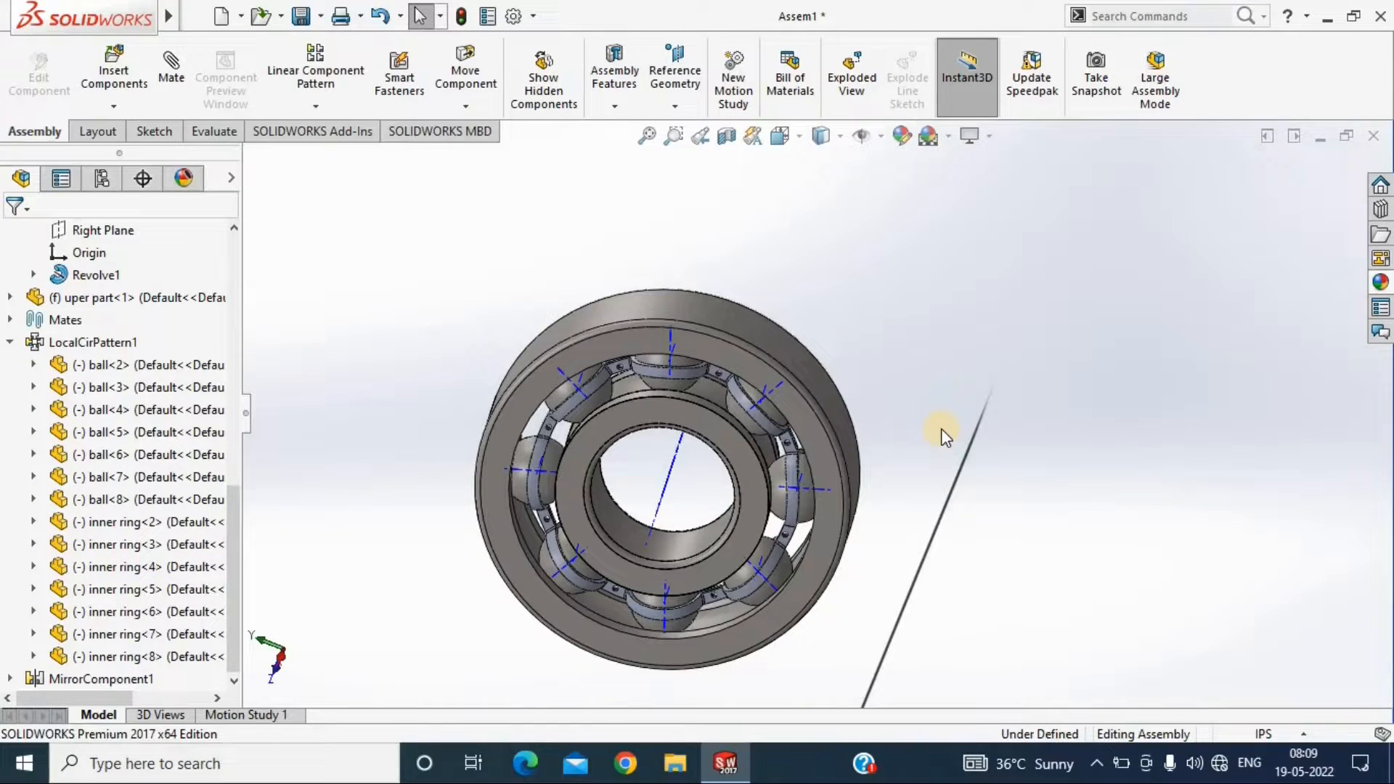
Try the Plain White and Soft Spotlight scenes on the assembly
left_click(948, 137)
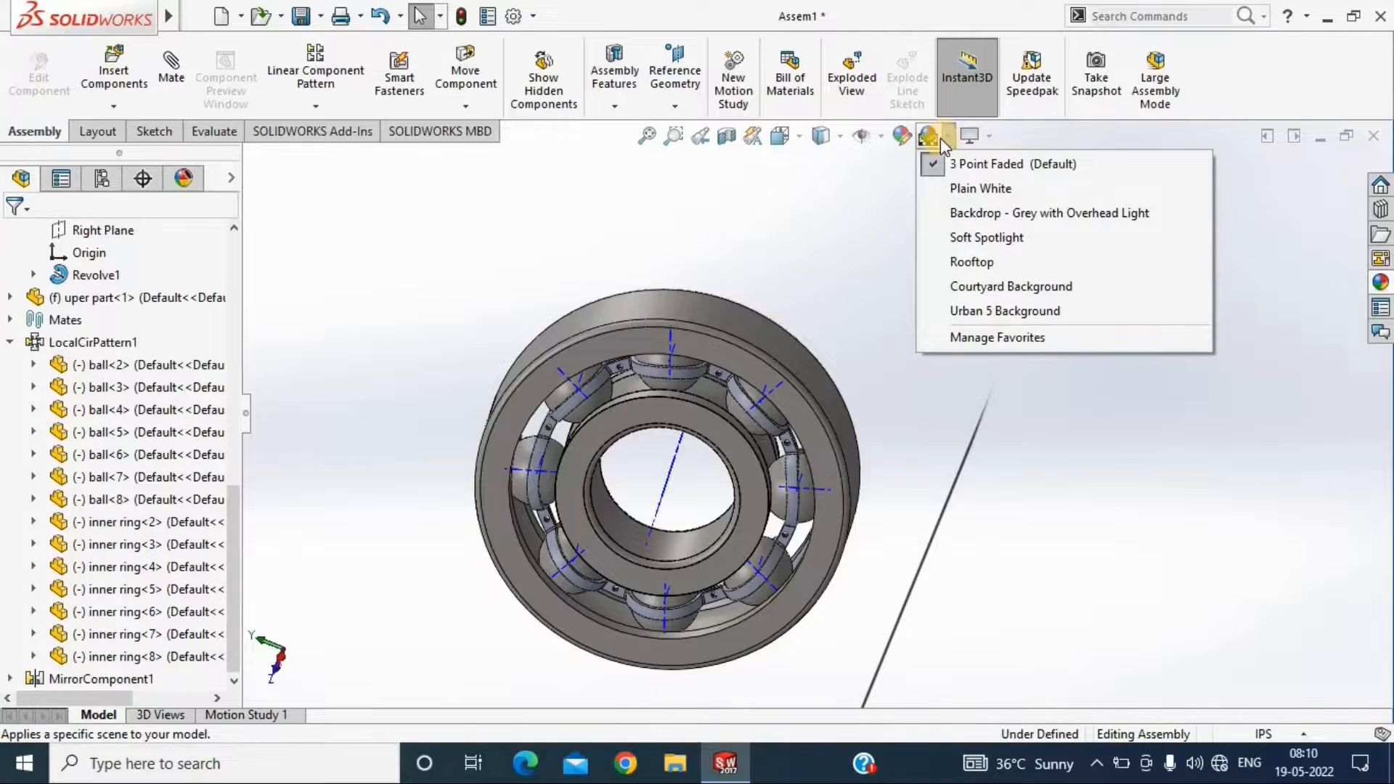
left_click(954, 190)
left_click(947, 136)
left_click(967, 237)
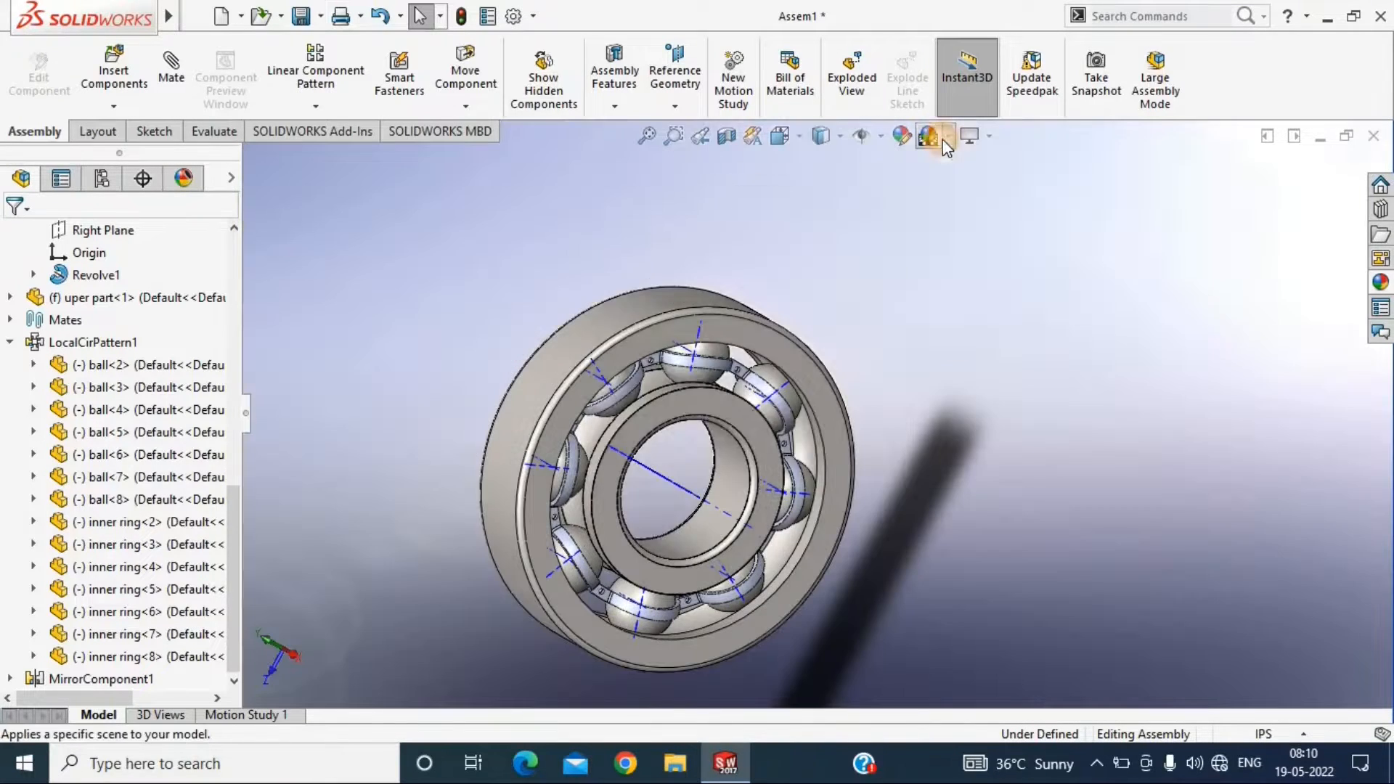
Browse the library of appearances, scenes and decals
left_click(1380, 282)
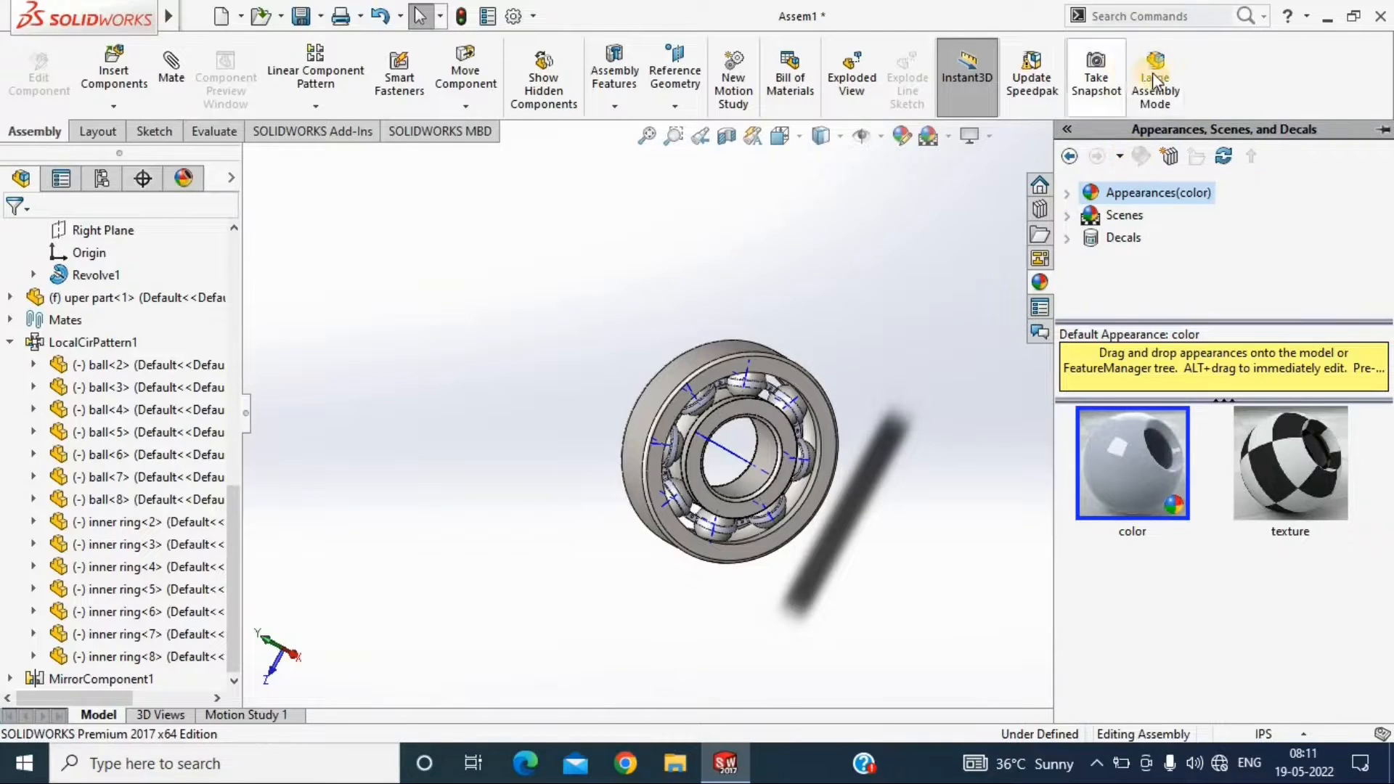
left_click(1069, 156)
left_click(1070, 156)
scroll(1175, 231, "down", 2)
scroll(1175, 231, "up", 2)
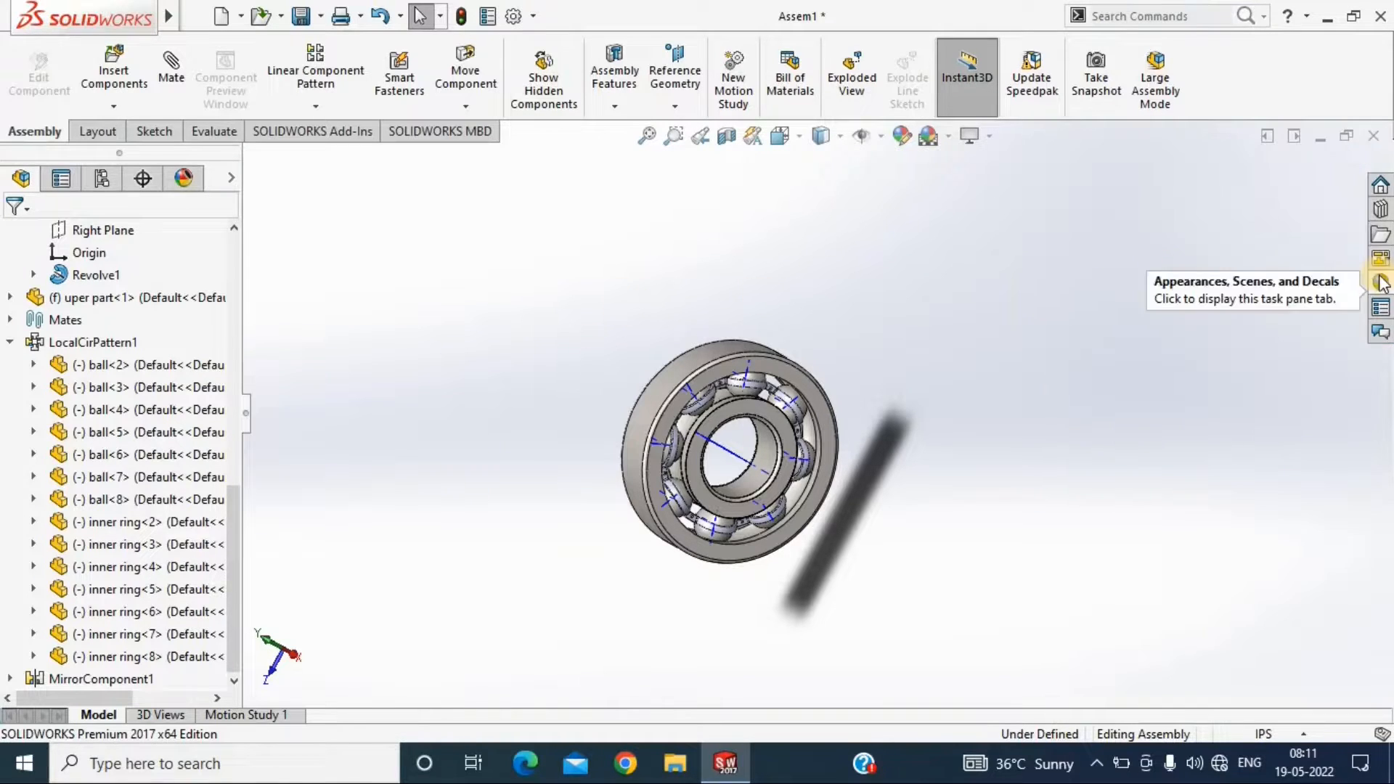
Add in the Toolbox from the Design Library
left_click(1380, 211)
left_click(1224, 561)
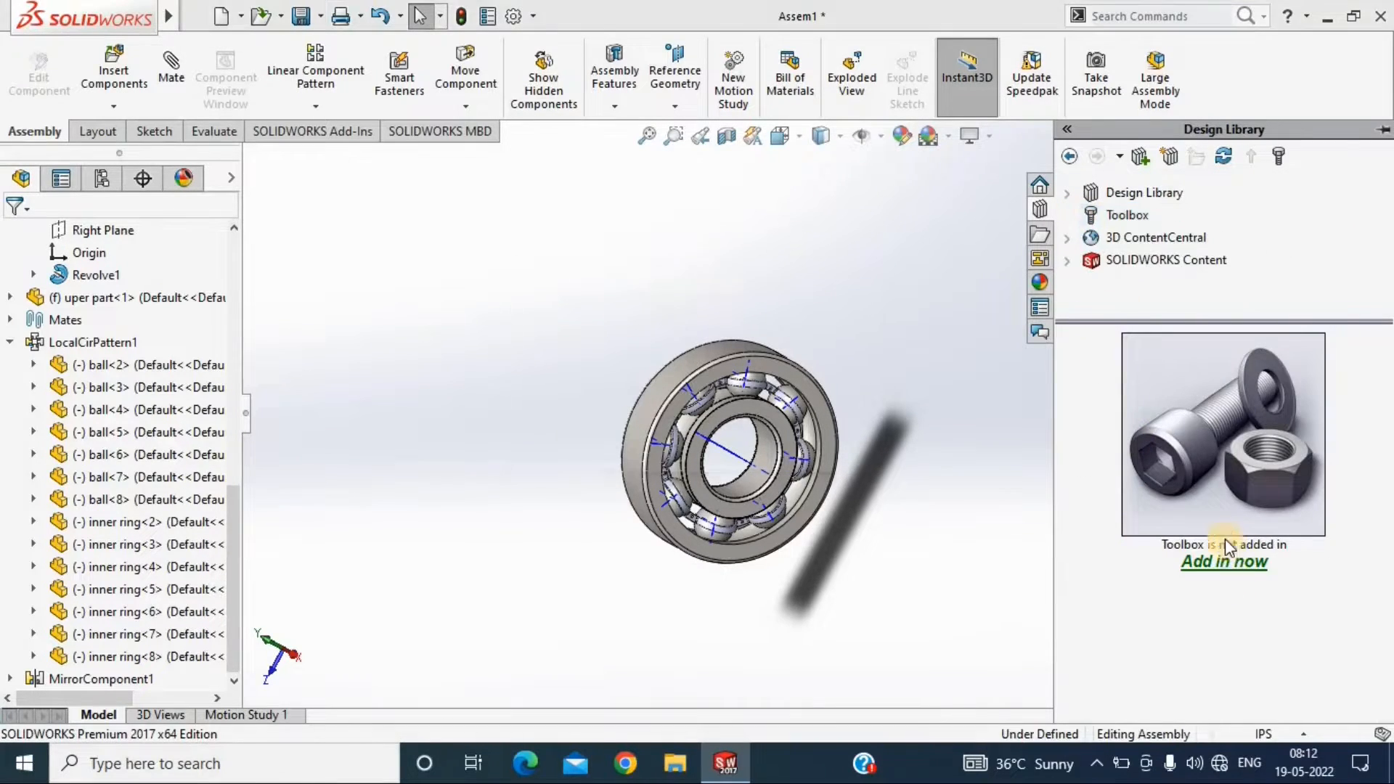
left_click(1118, 491)
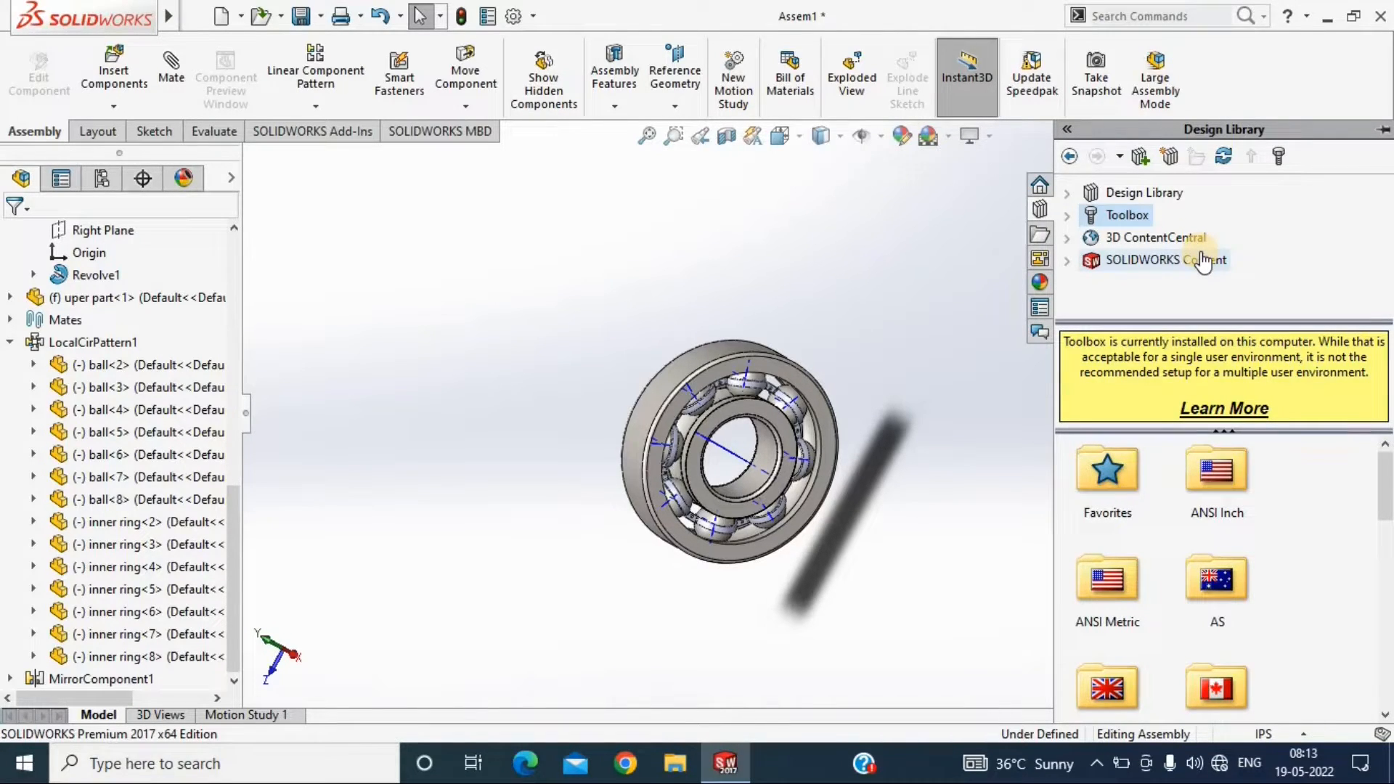
Expand the Toolbox and browse the Pins folder of the ANSI Inch standard for cage hardware
left_click(843, 148)
left_click(1379, 211)
left_click(1068, 216)
scroll(1129, 263, "down", 6)
scroll(1152, 240, "up", 2)
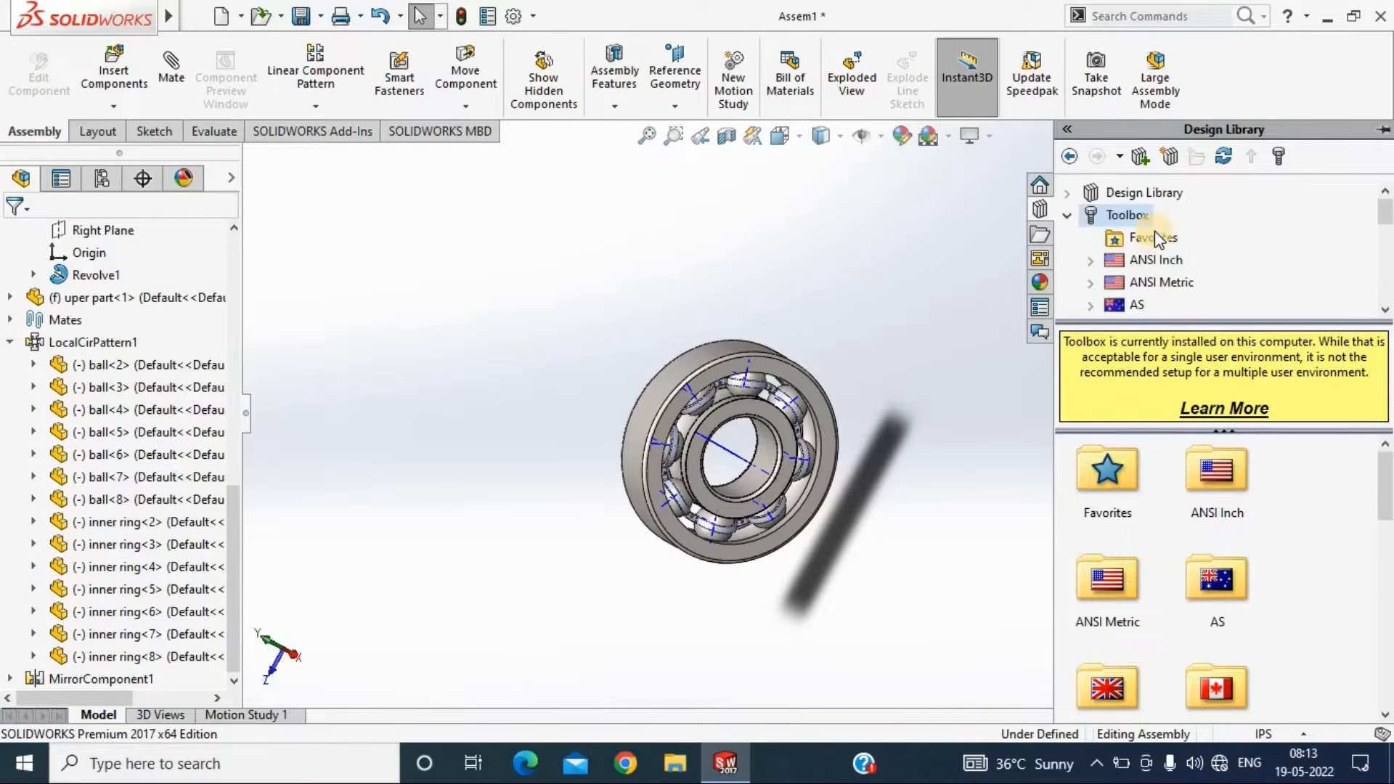
left_click(1156, 260)
scroll(1172, 478, "down", 3)
left_click(1109, 472)
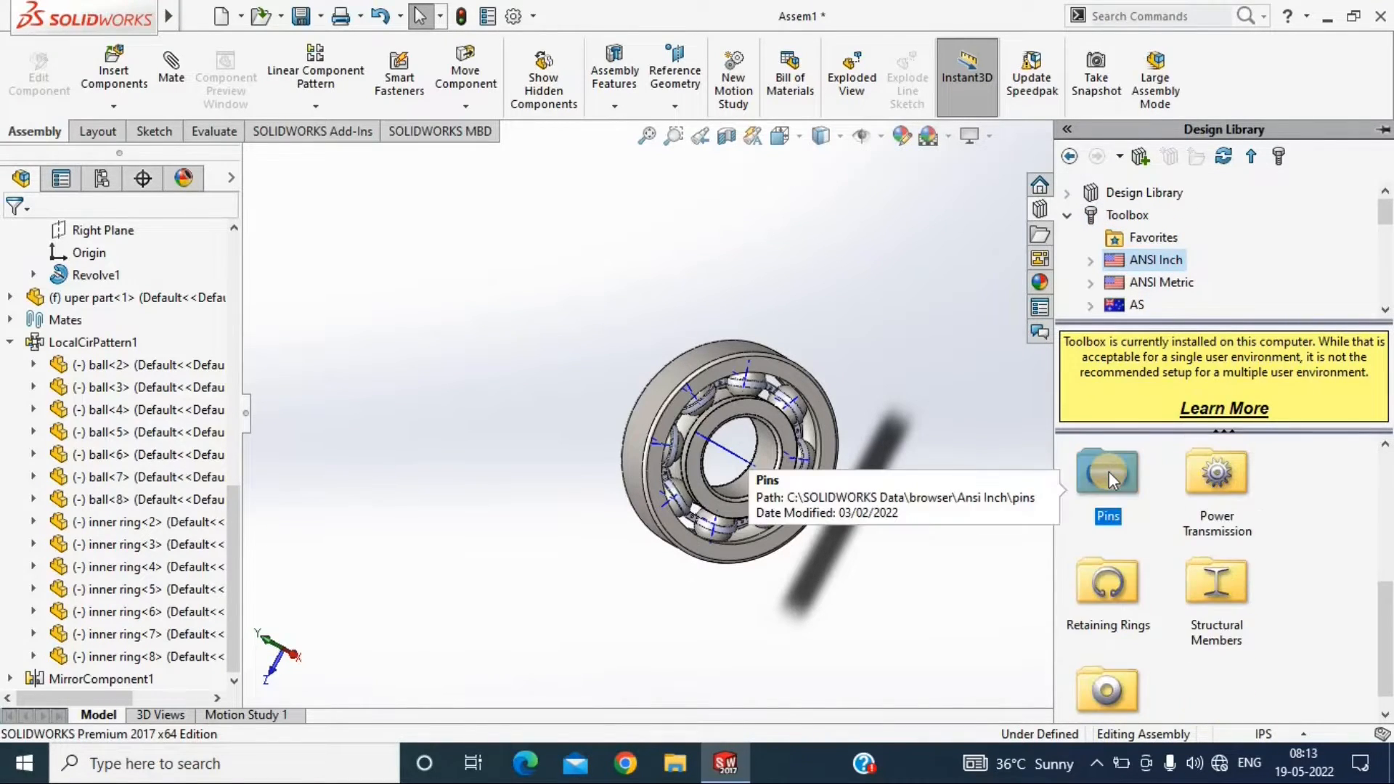
double_click(1108, 472)
left_click_drag(1085, 478, 952, 448)
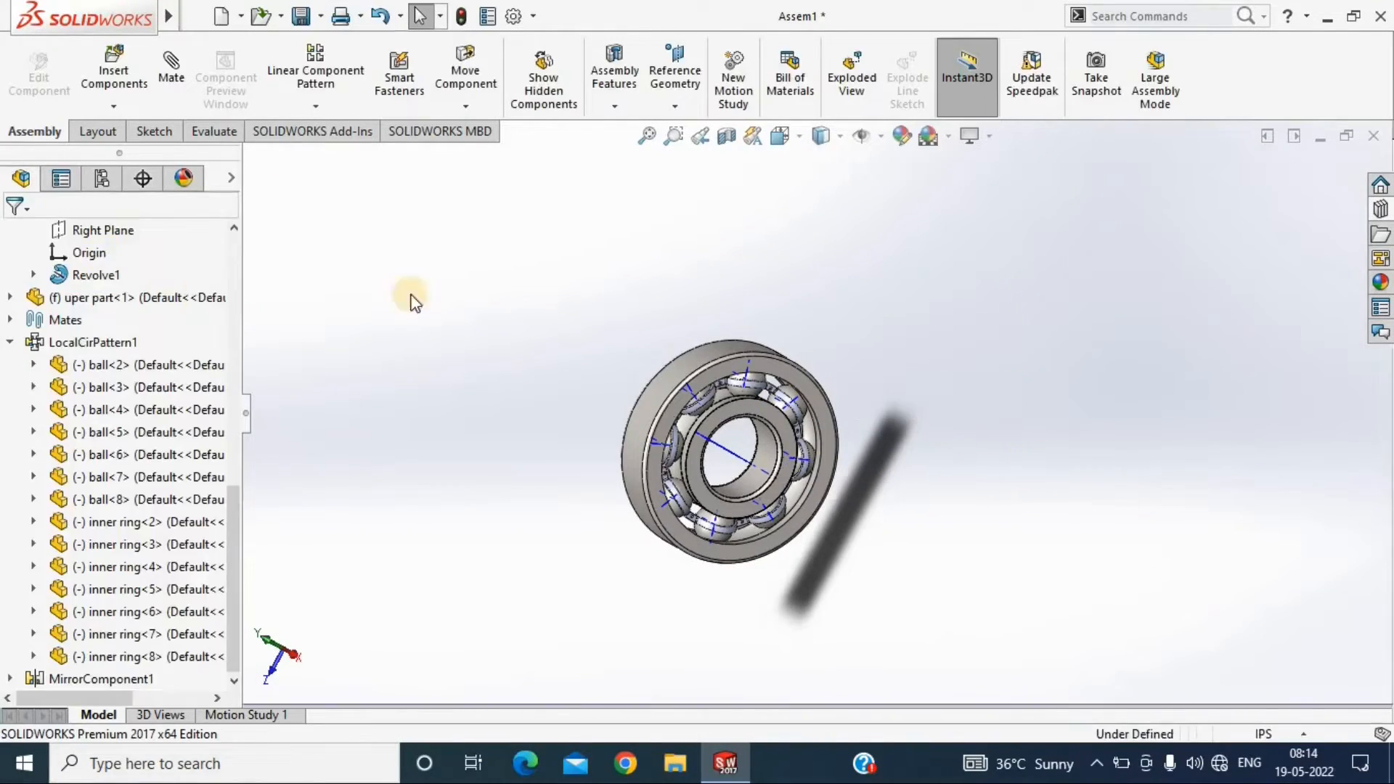
Examine the pin types in the ANSI Inch All Pins folder with the cage holes in close view
scroll(659, 428, "down", 7)
middle_click_drag(962, 274, 871, 266)
left_click(1378, 209)
left_click(1133, 283)
double_click(1099, 490)
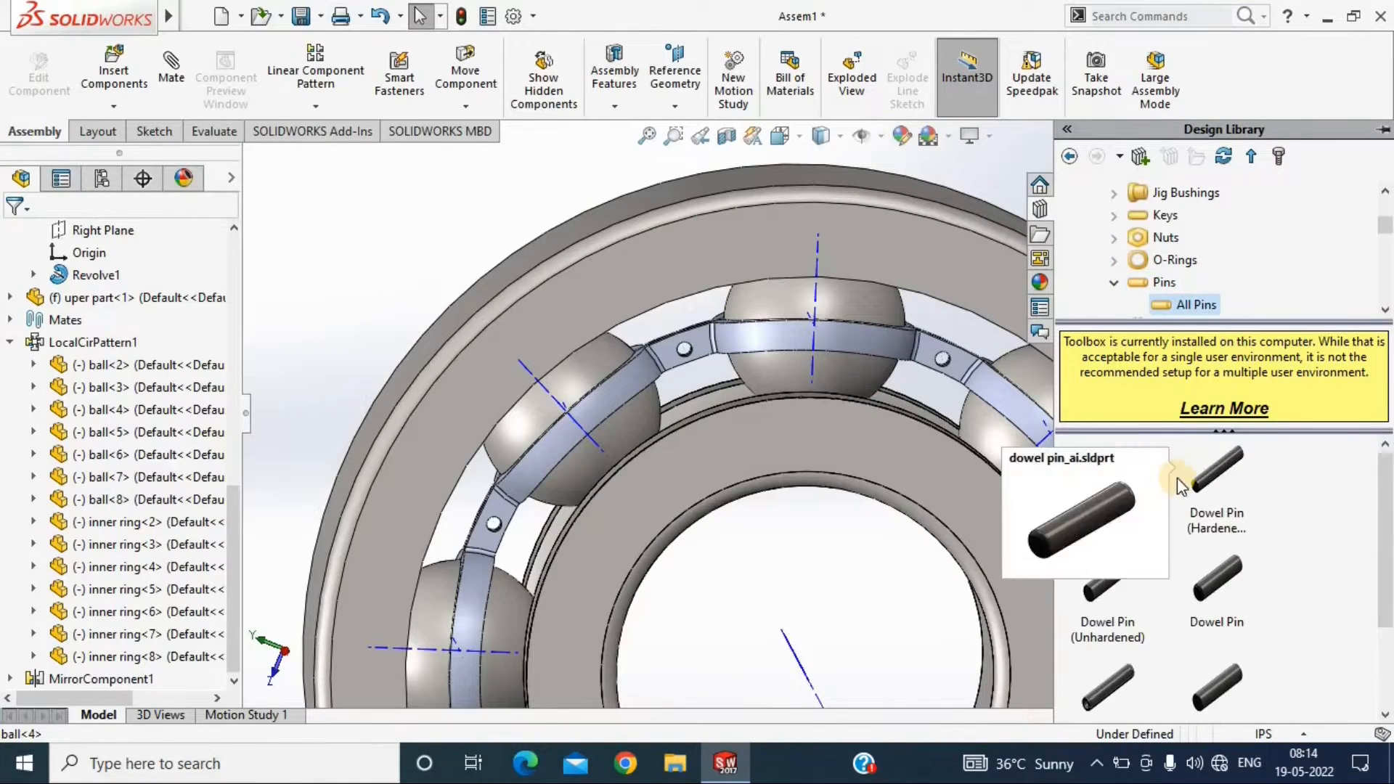
Open the AS standard's Rivets folder under Pins and try to place a rivet on the cage
left_click(1070, 156)
left_click(1070, 157)
scroll(1134, 263, "down", 7)
left_click(1089, 237)
scroll(1111, 239, "down", 1)
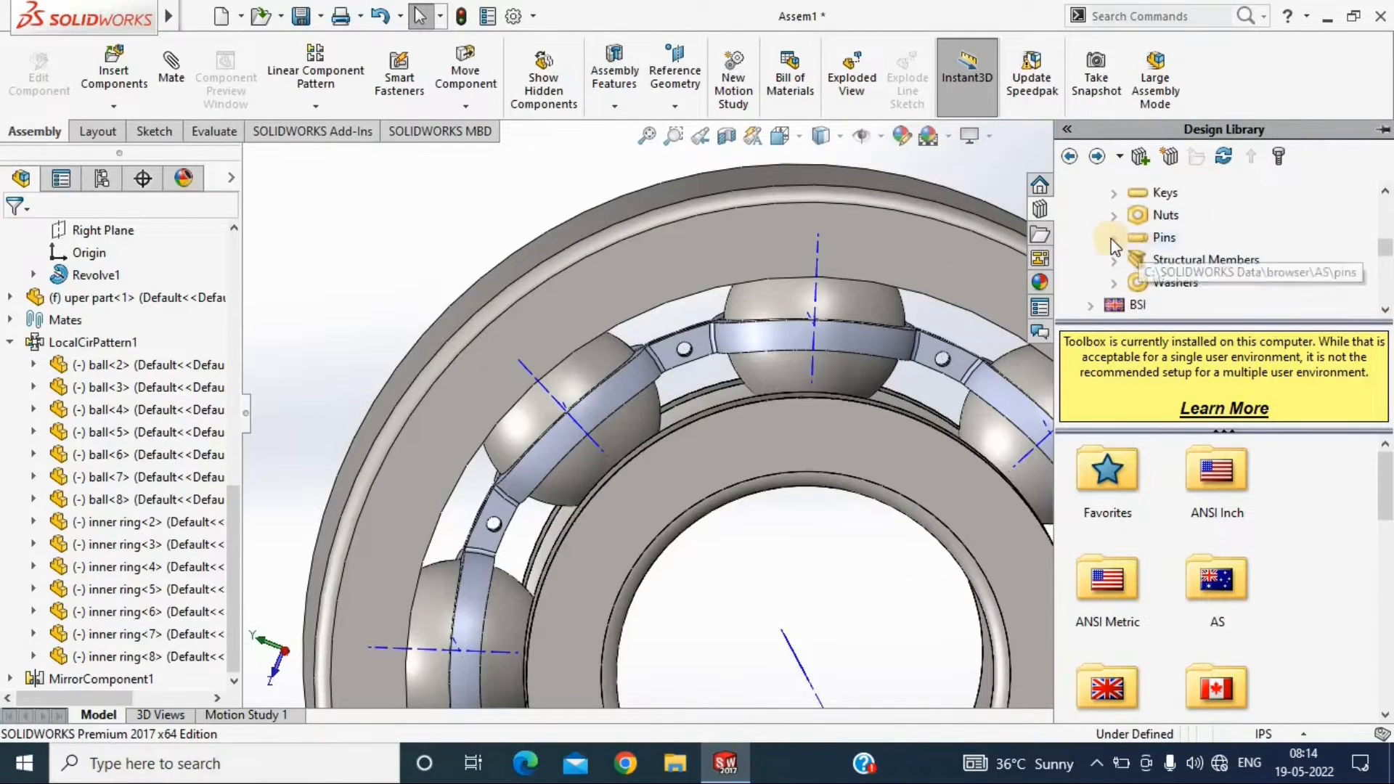
left_click(1113, 239)
scroll(1133, 240, "down", 1)
scroll(1142, 242, "up", 1)
left_click(1151, 239)
left_click_drag(1197, 486, 944, 363)
middle_click_drag(944, 363, 951, 396)
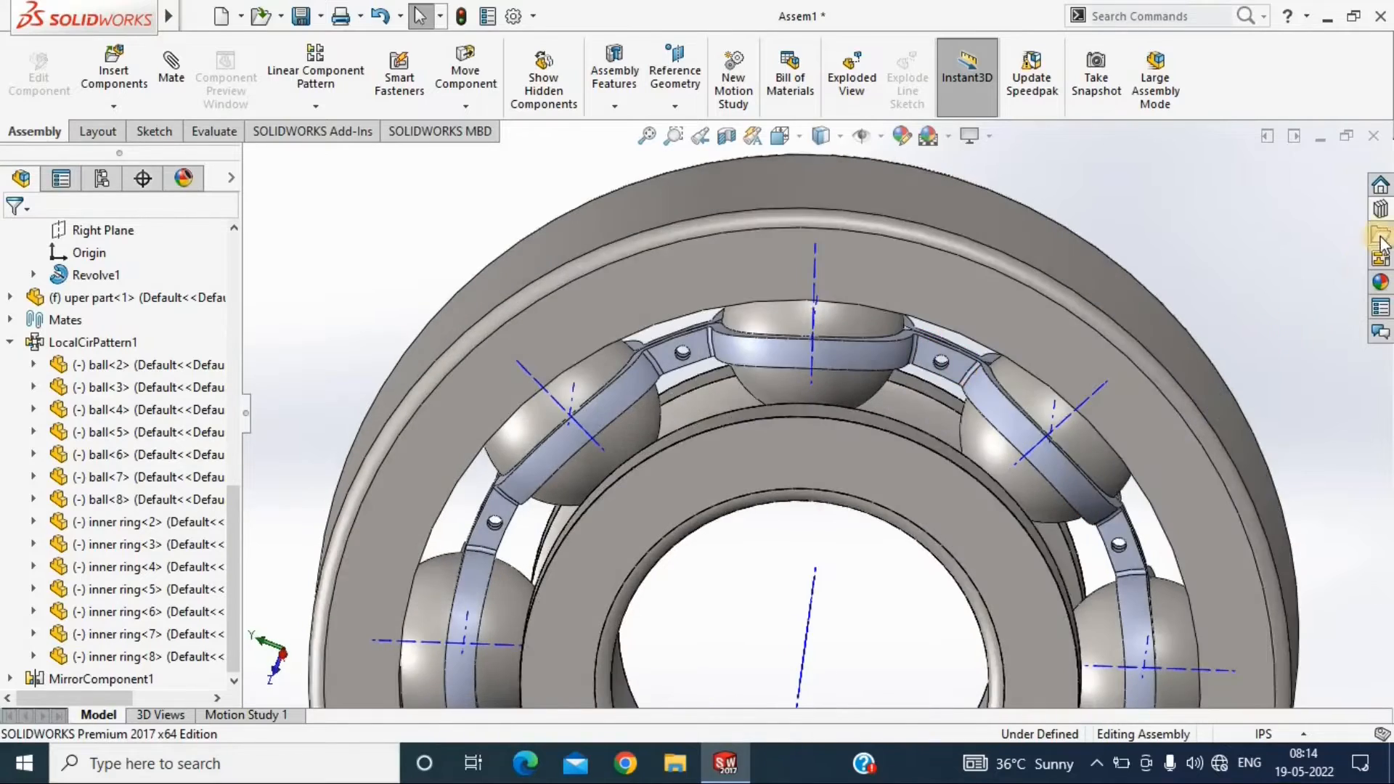
Try to insert the AS Countersunk Head (60 degree) rivet into a cage hole
left_click(1380, 209)
scroll(966, 360, "down", 8)
left_click(901, 136)
left_click(880, 135)
key("Escape")
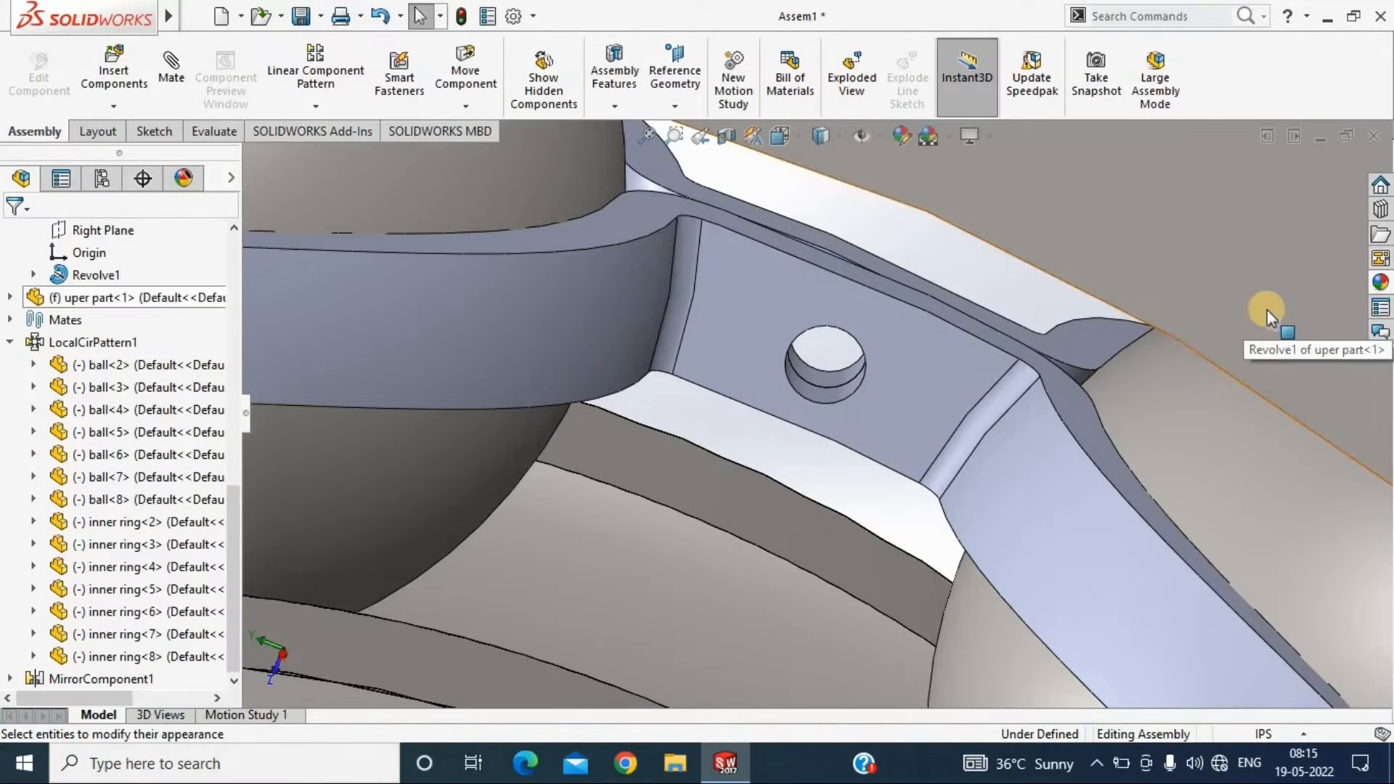
left_click(1380, 209)
double_click(1132, 537)
left_click_drag(1220, 496, 830, 367)
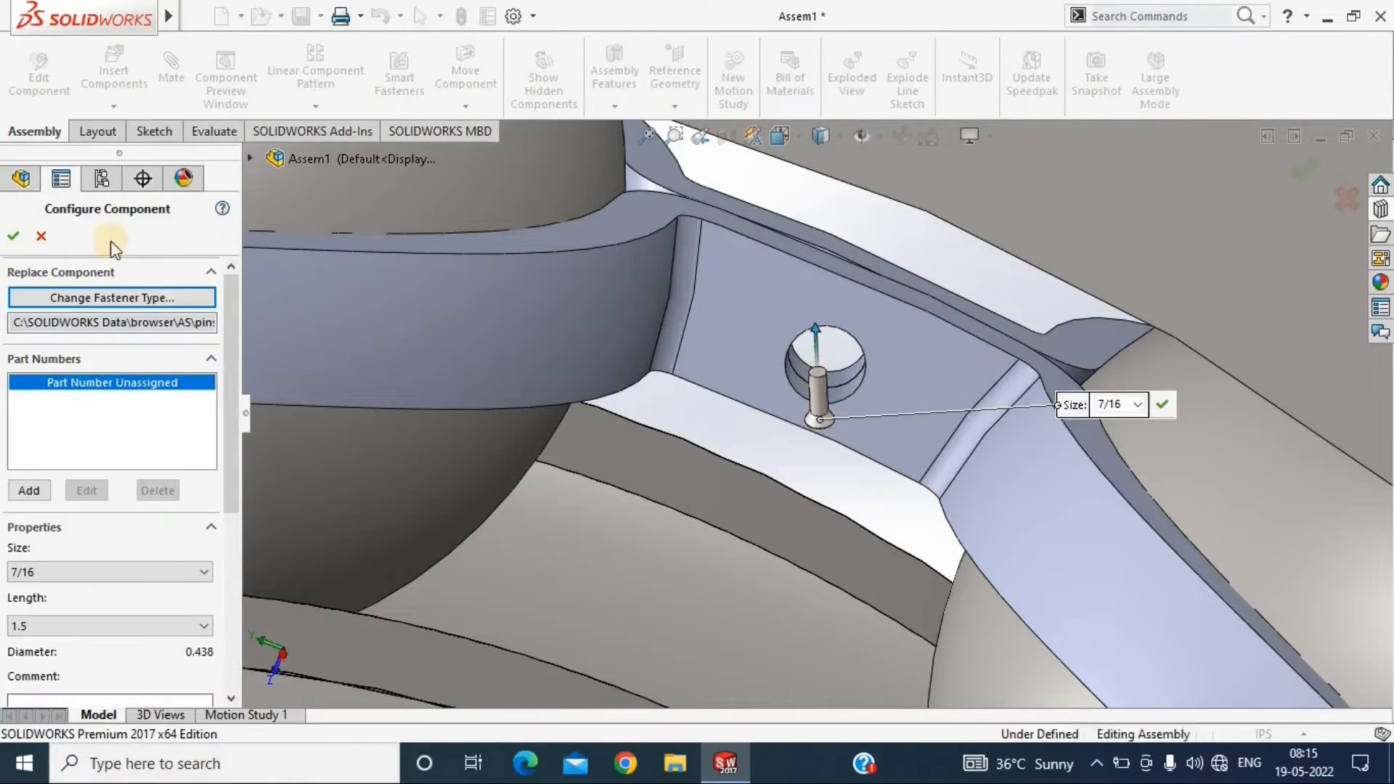
left_click(40, 236)
Place the AS 60 degree countersunk rivet at the cage hole again, check its size options and cancel it
left_click(1380, 209)
left_click_drag(1204, 476, 819, 351)
left_click(150, 570)
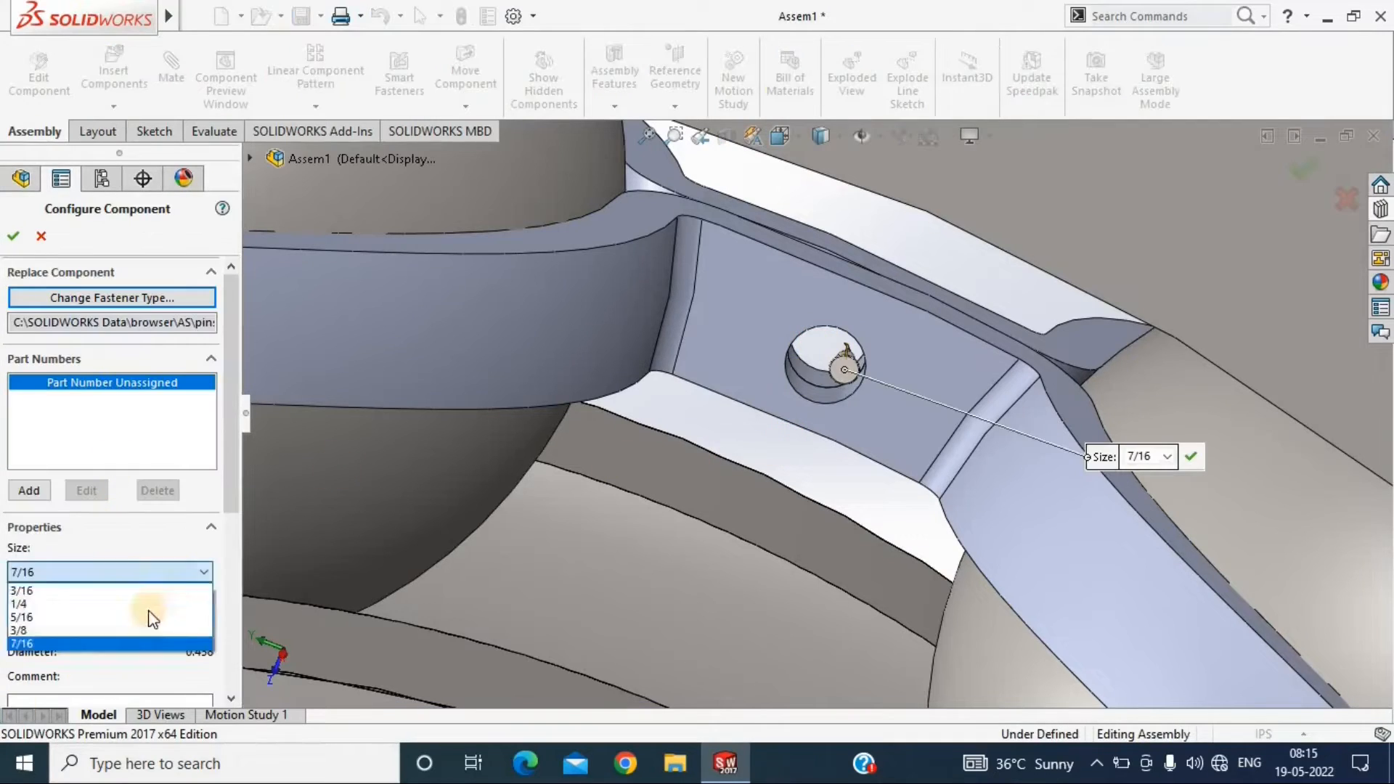
left_click(40, 236)
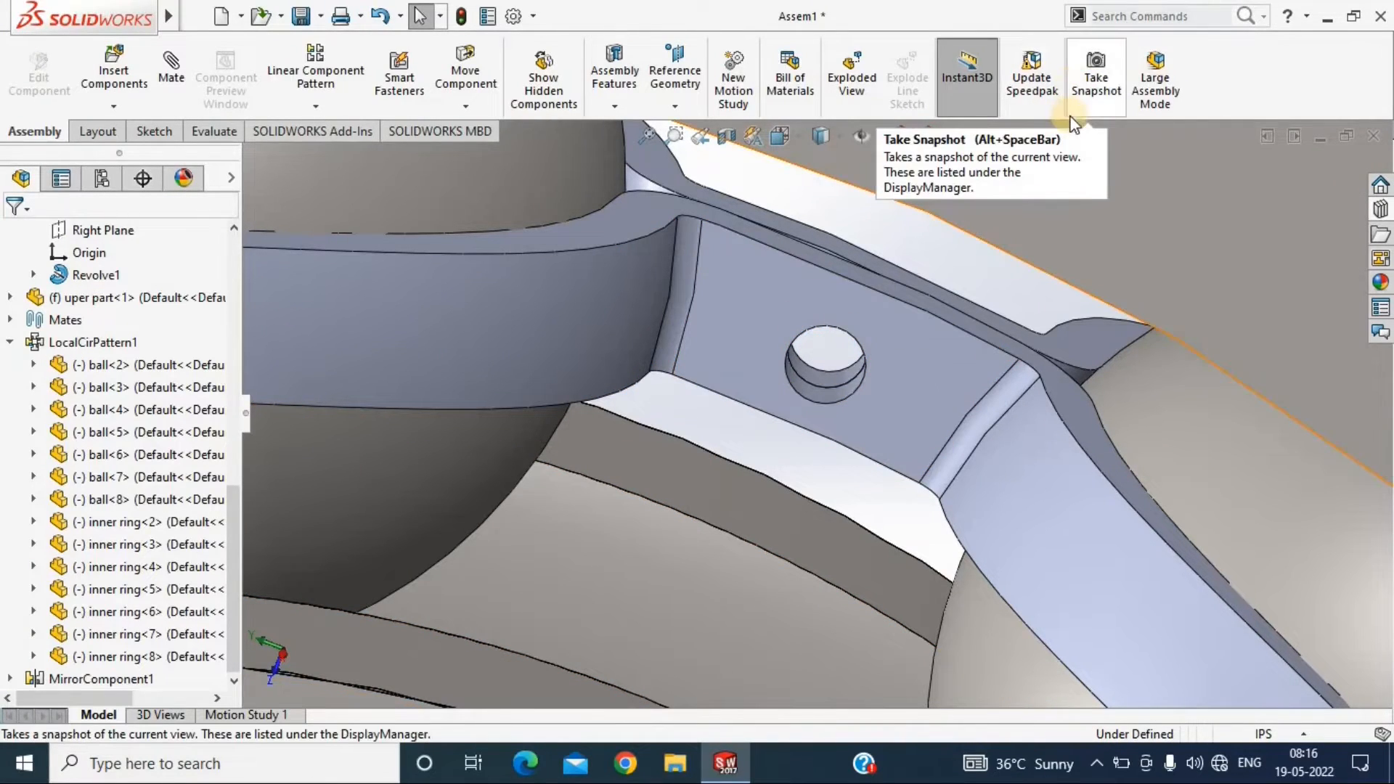
Browse the other standards in the Toolbox for a suitable rivet
left_click(1380, 209)
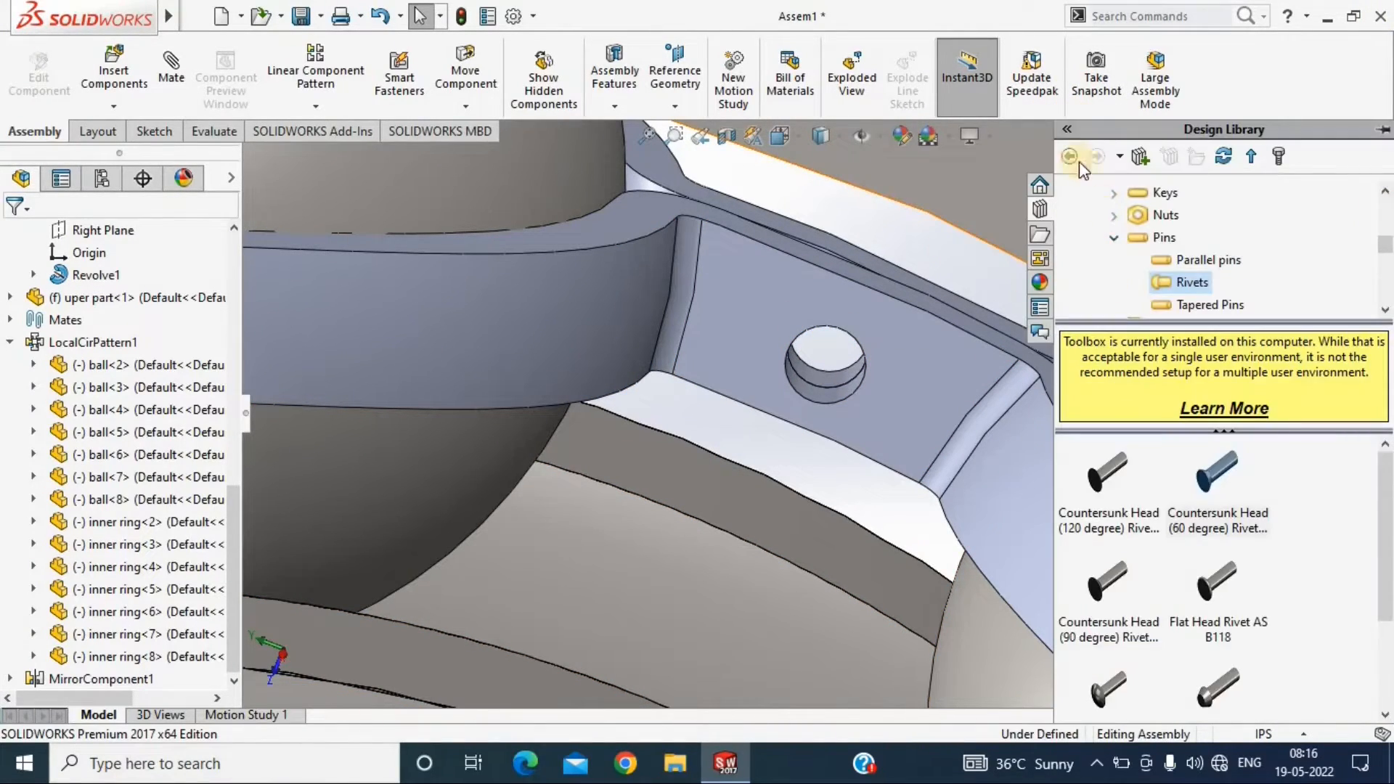
left_click(1071, 156)
scroll(1102, 263, "down", 8)
scroll(1162, 263, "up", 4)
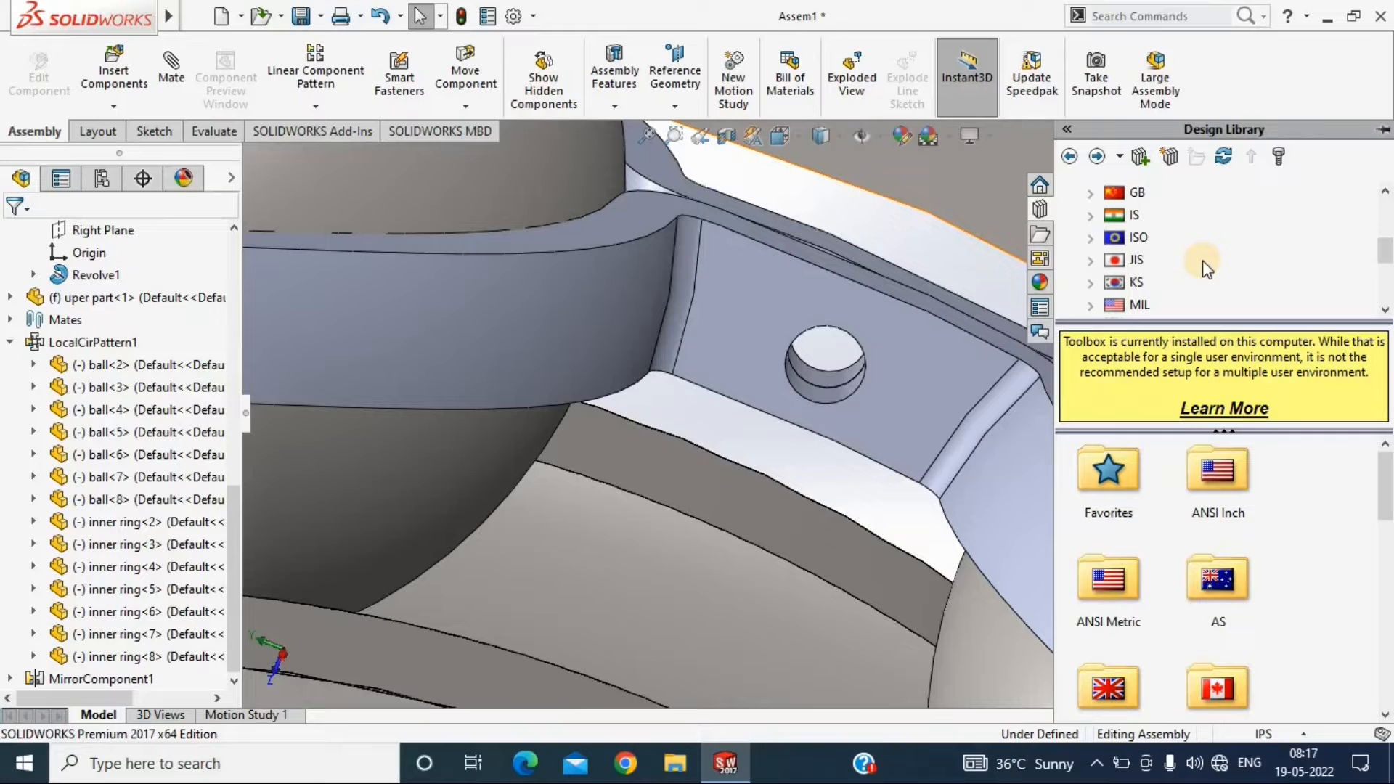
left_click(436, 235)
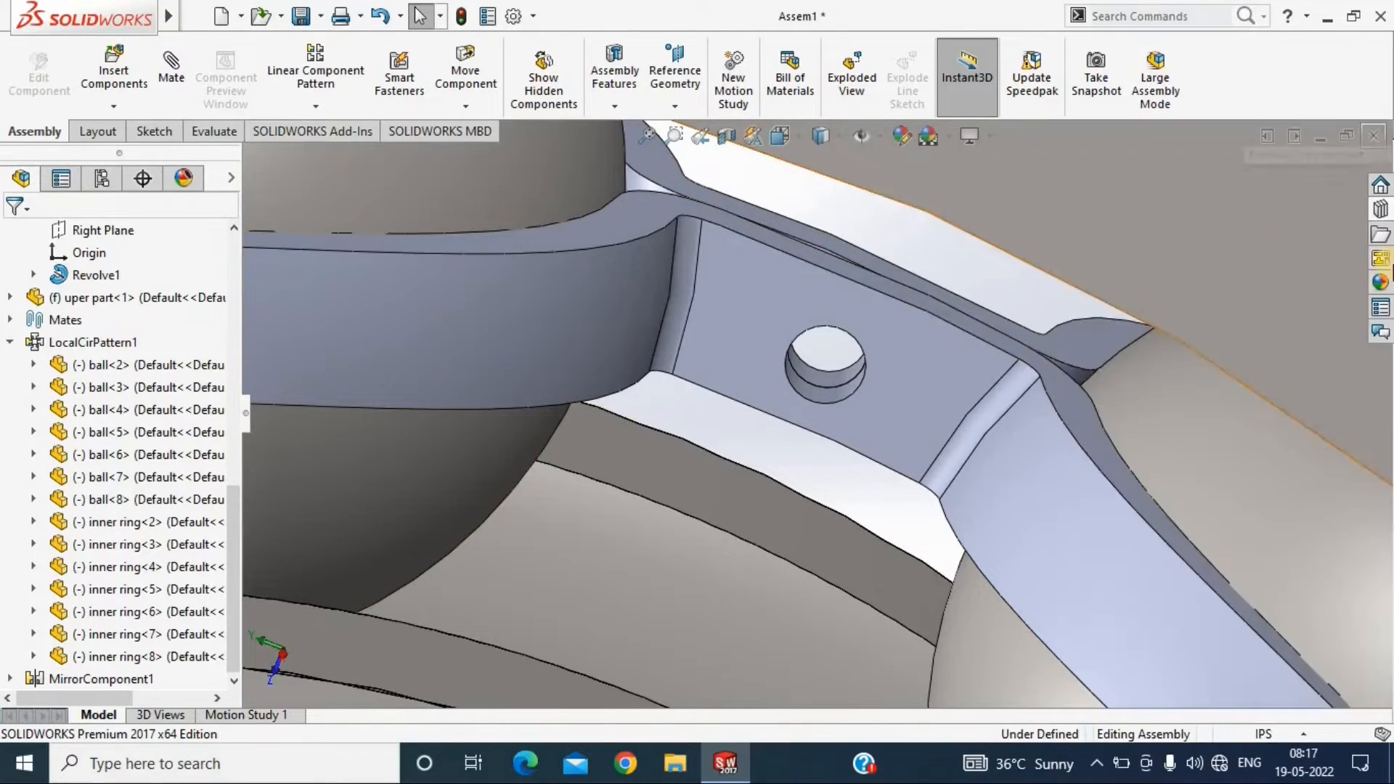
Open the Rivets folder under Pins of the DIN standard in the Toolbox
left_click(1380, 209)
left_click(1070, 157)
left_click(1104, 215)
scroll(1138, 568, "down", 3)
double_click(1109, 481)
double_click(1217, 682)
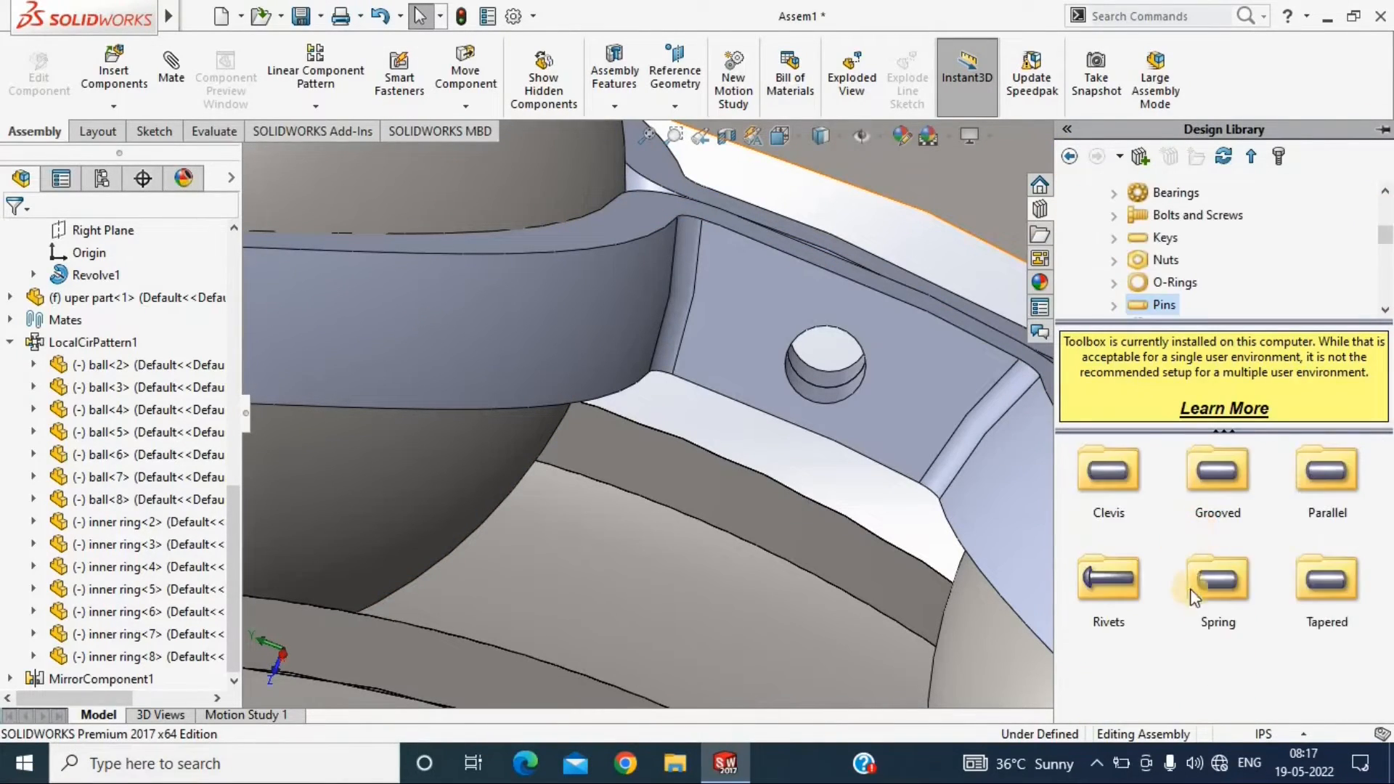
double_click(1108, 584)
Try the DIN 660 round head rivet in the cage hole with other sizes
left_click_drag(1218, 483, 826, 374)
middle_click_drag(786, 464, 755, 429)
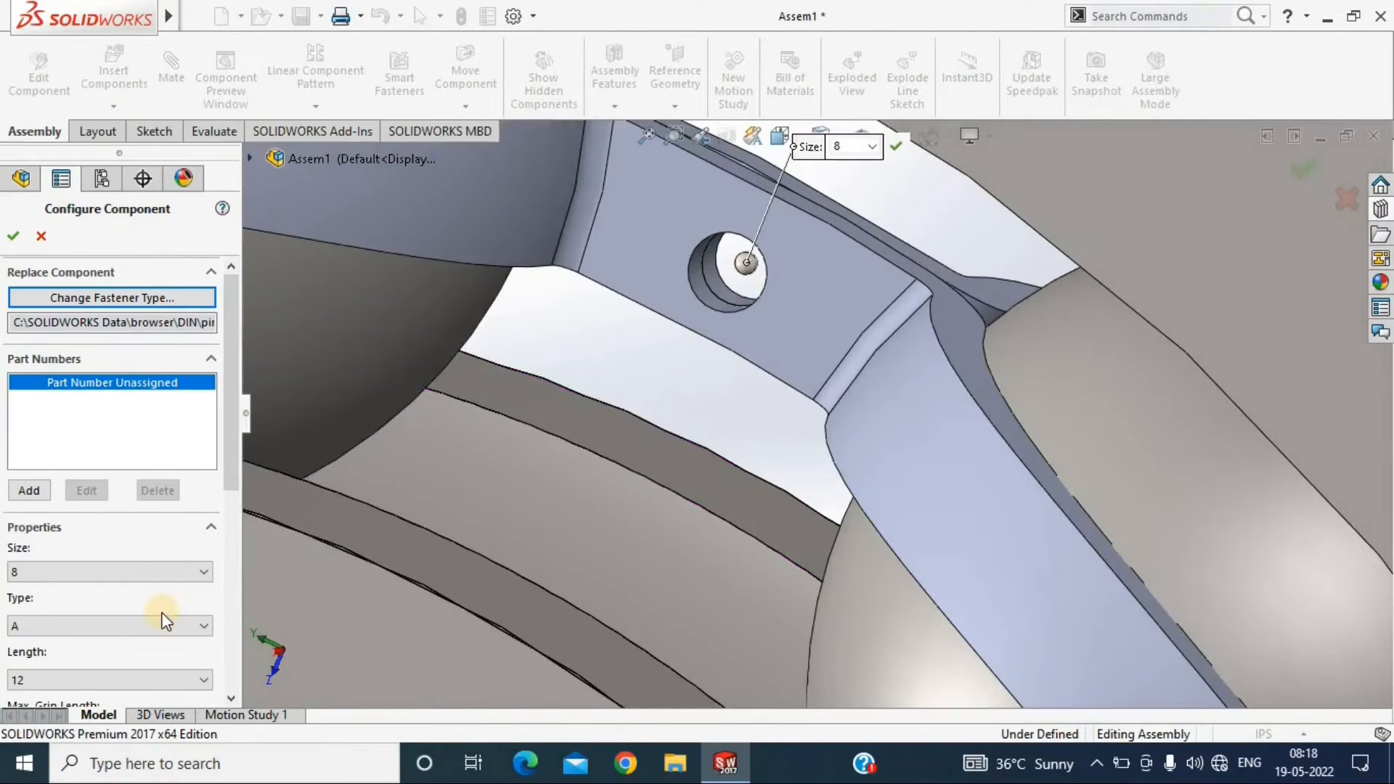
scroll(162, 610, "down", 2)
left_click(189, 453)
left_click(185, 482)
left_click(185, 452)
left_click(146, 468)
left_click(41, 236)
Try the DIN 660 round head rivet in the cage hole with size 2 and length 6
left_click(1380, 209)
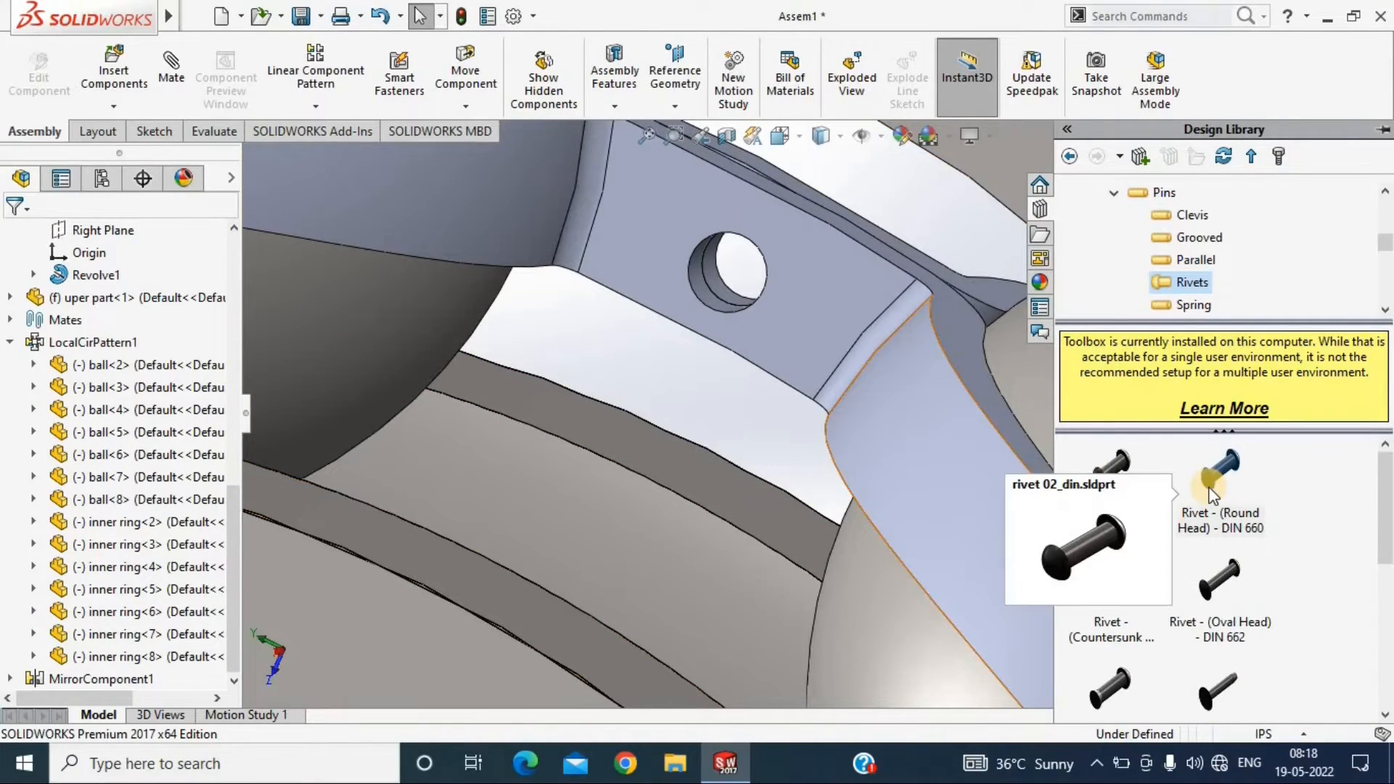
left_click_drag(1209, 487, 696, 250)
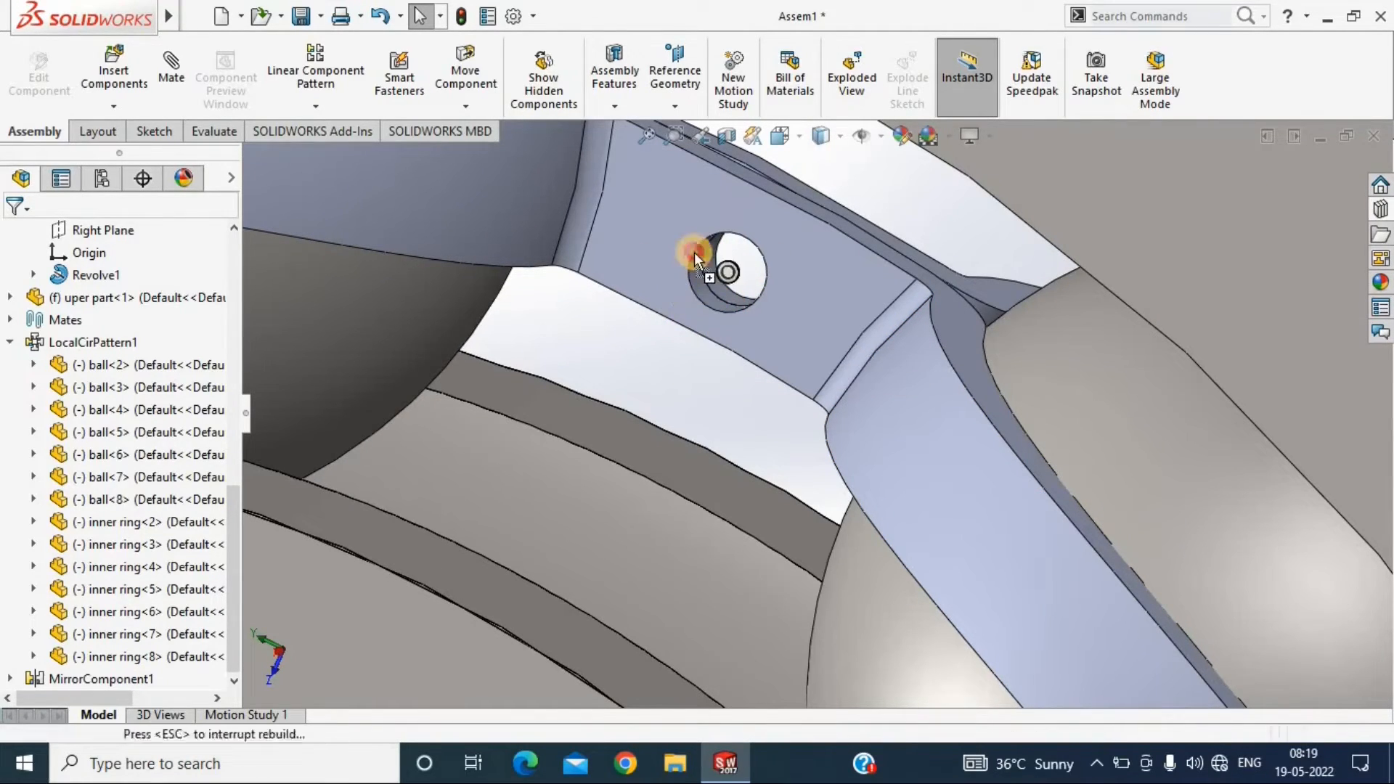
middle_click_drag(761, 286, 695, 376)
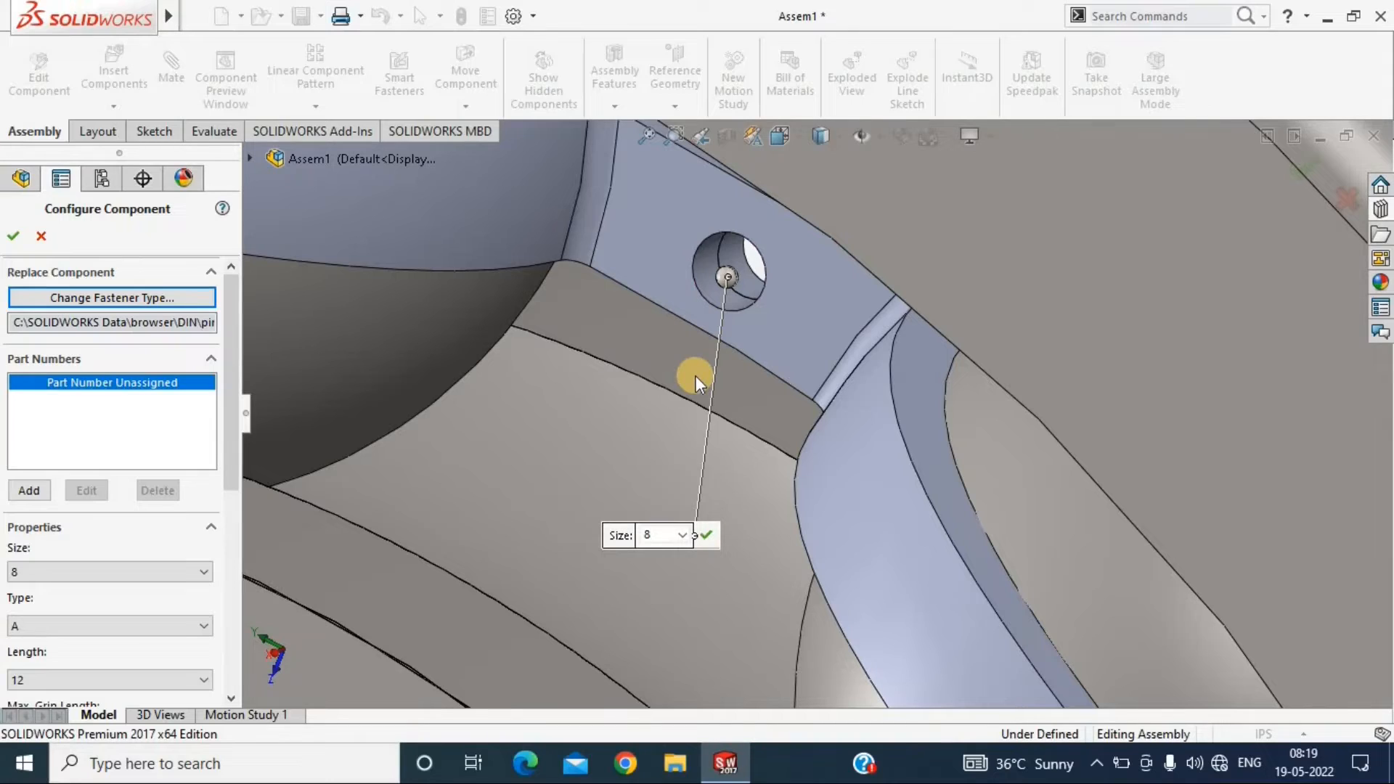
scroll(145, 603, "down", 5)
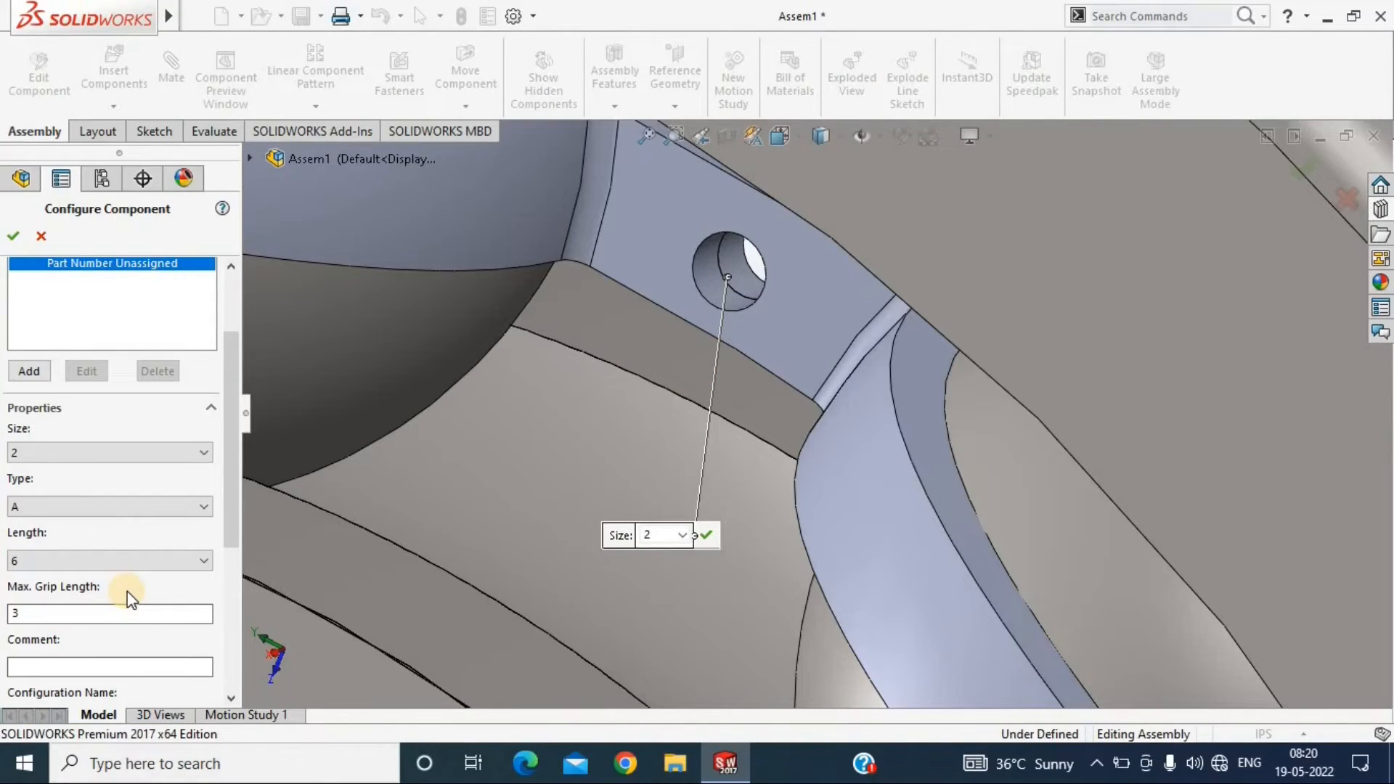
left_click(41, 236)
Insert a DIN 124 rivet with size 36, type A and length 130 into a cage hole
left_click_drag(1053, 467, 744, 294)
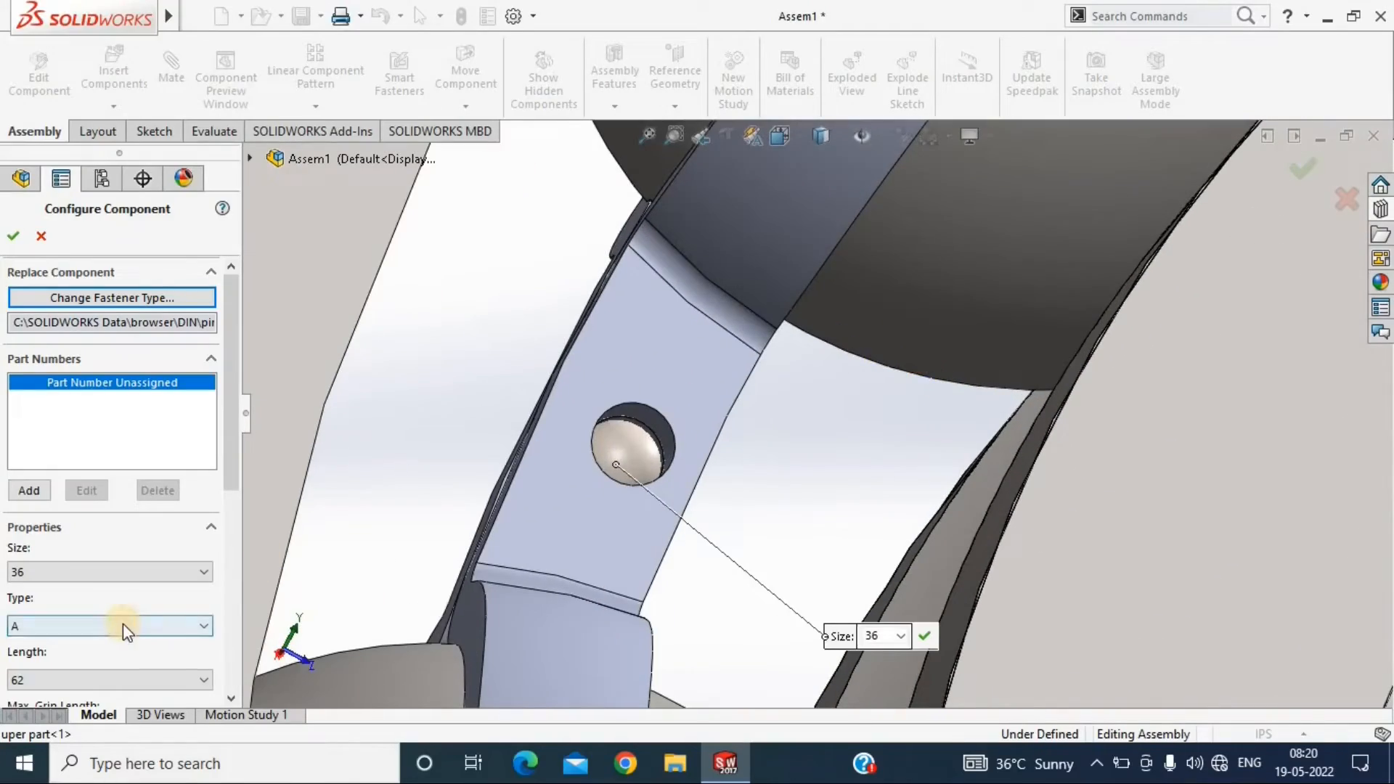
left_click(204, 680)
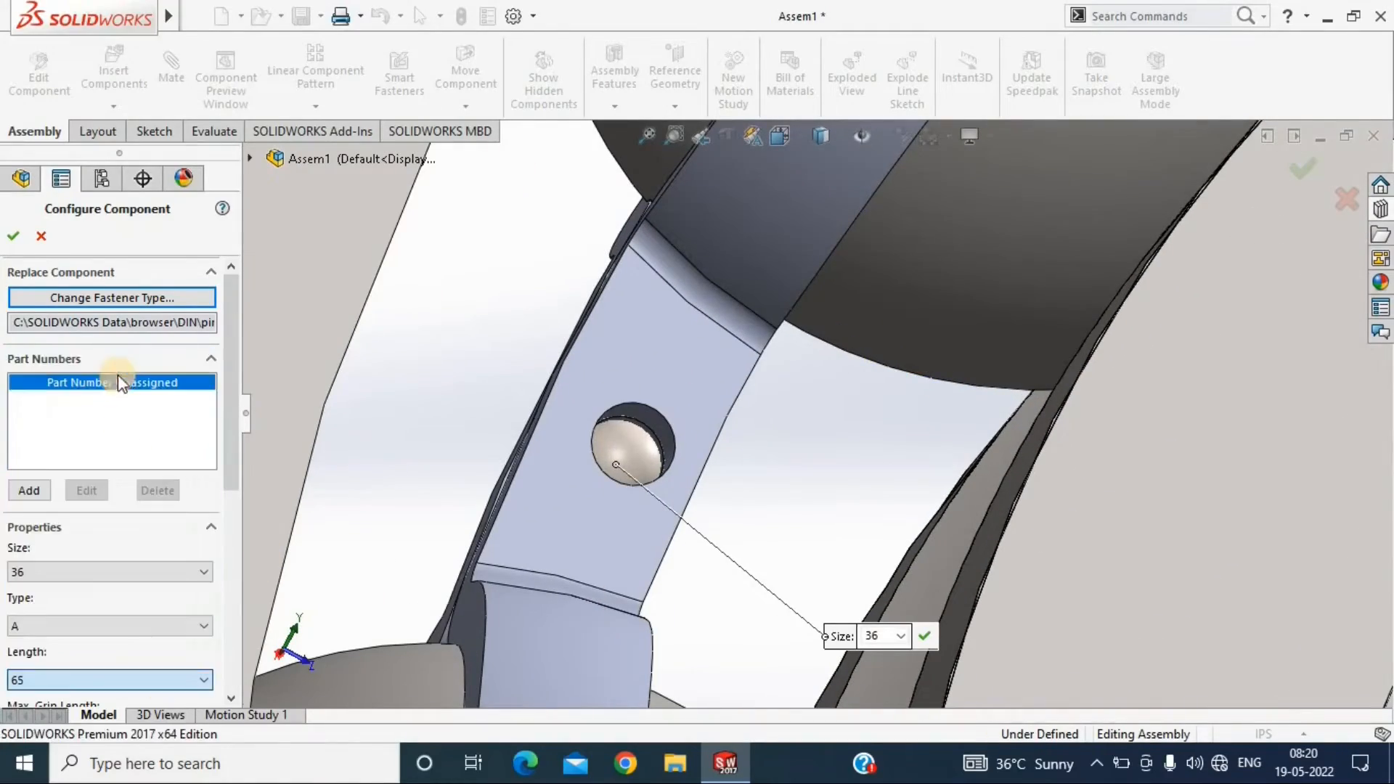
left_click(102, 517)
left_click(109, 680)
left_click(77, 534)
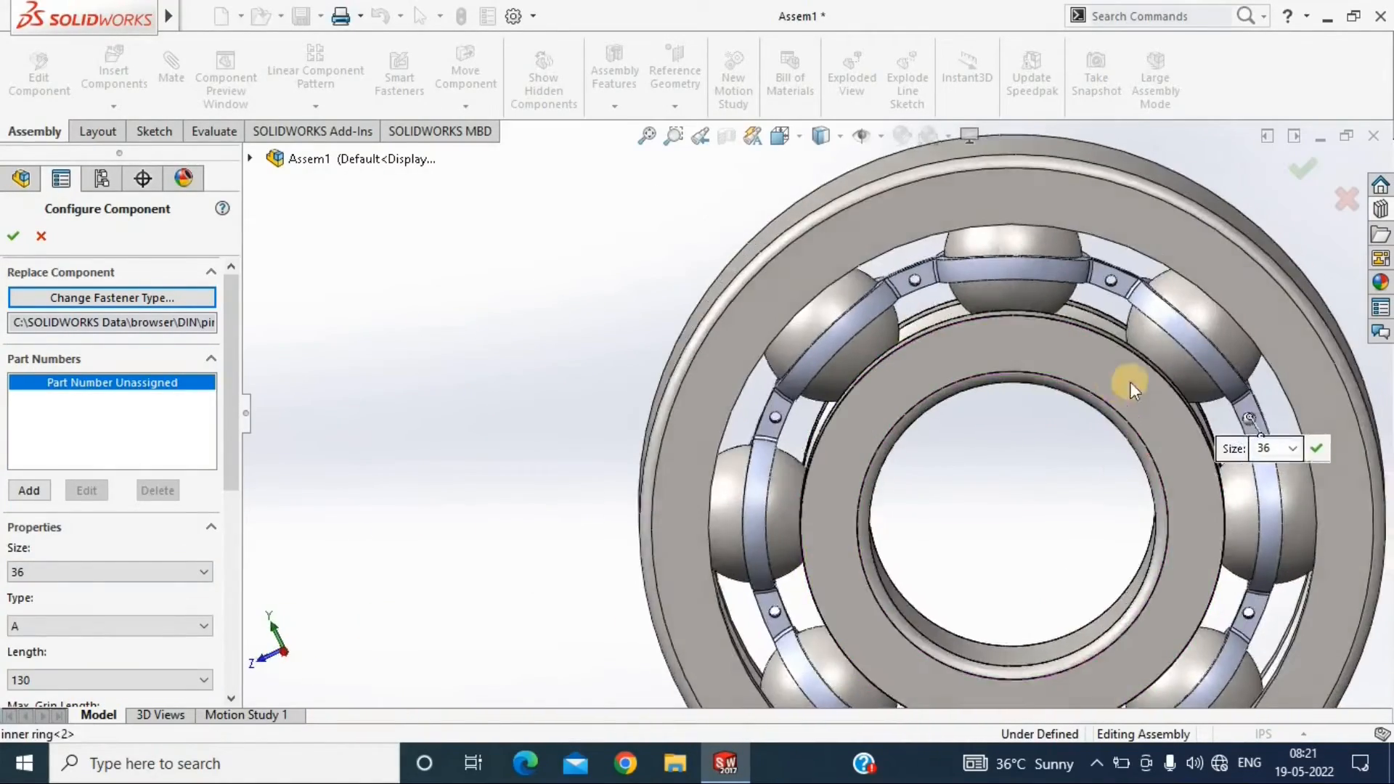
key("Return")
End the rivet insertion and delete the extra copy
middle_click_drag(896, 327, 622, 312)
scroll(652, 437, "down", 2)
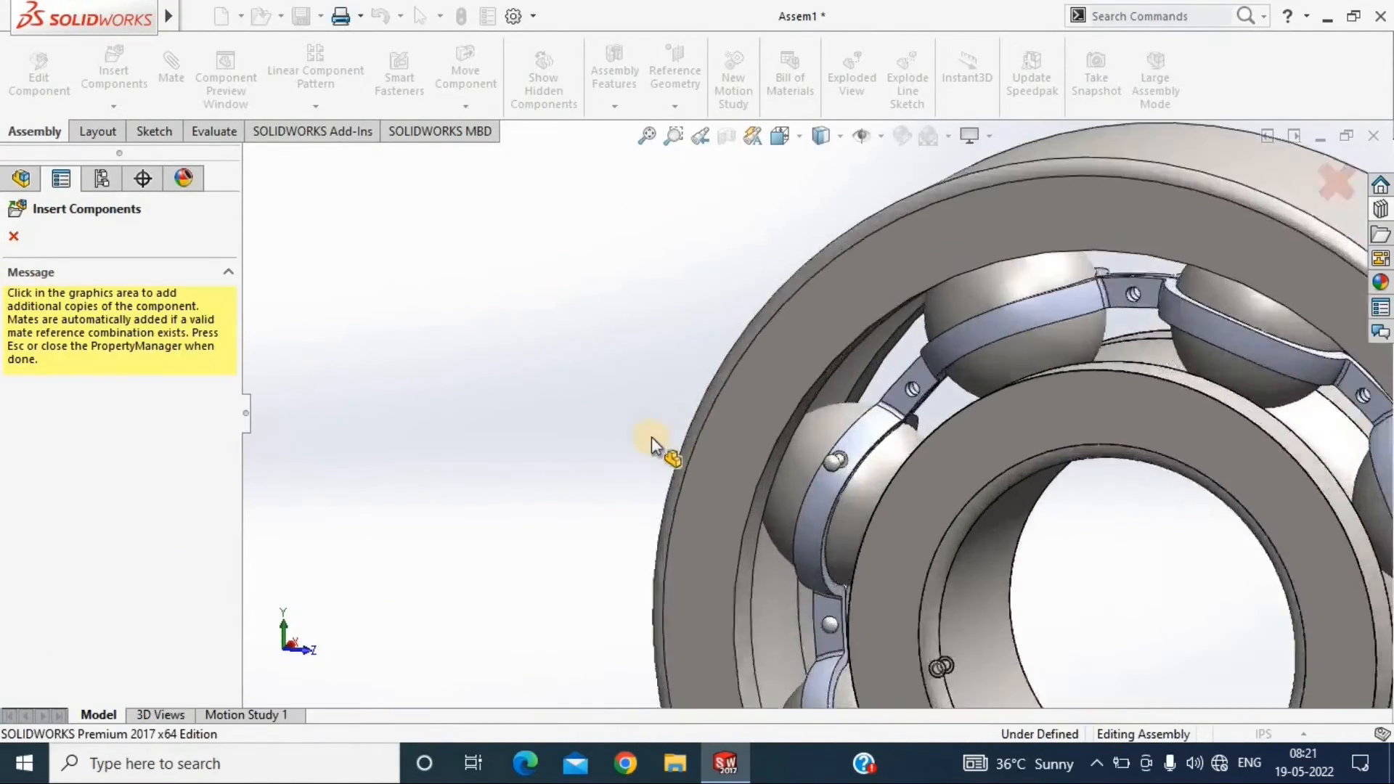
key("Escape")
left_click(933, 407)
key("Delete")
Rotate the inner ring freely to check the assembly, and clear the selection
left_click(822, 280)
scroll(722, 324, "up", 4)
scroll(820, 305, "down", 4)
left_click_drag(842, 509, 1109, 490)
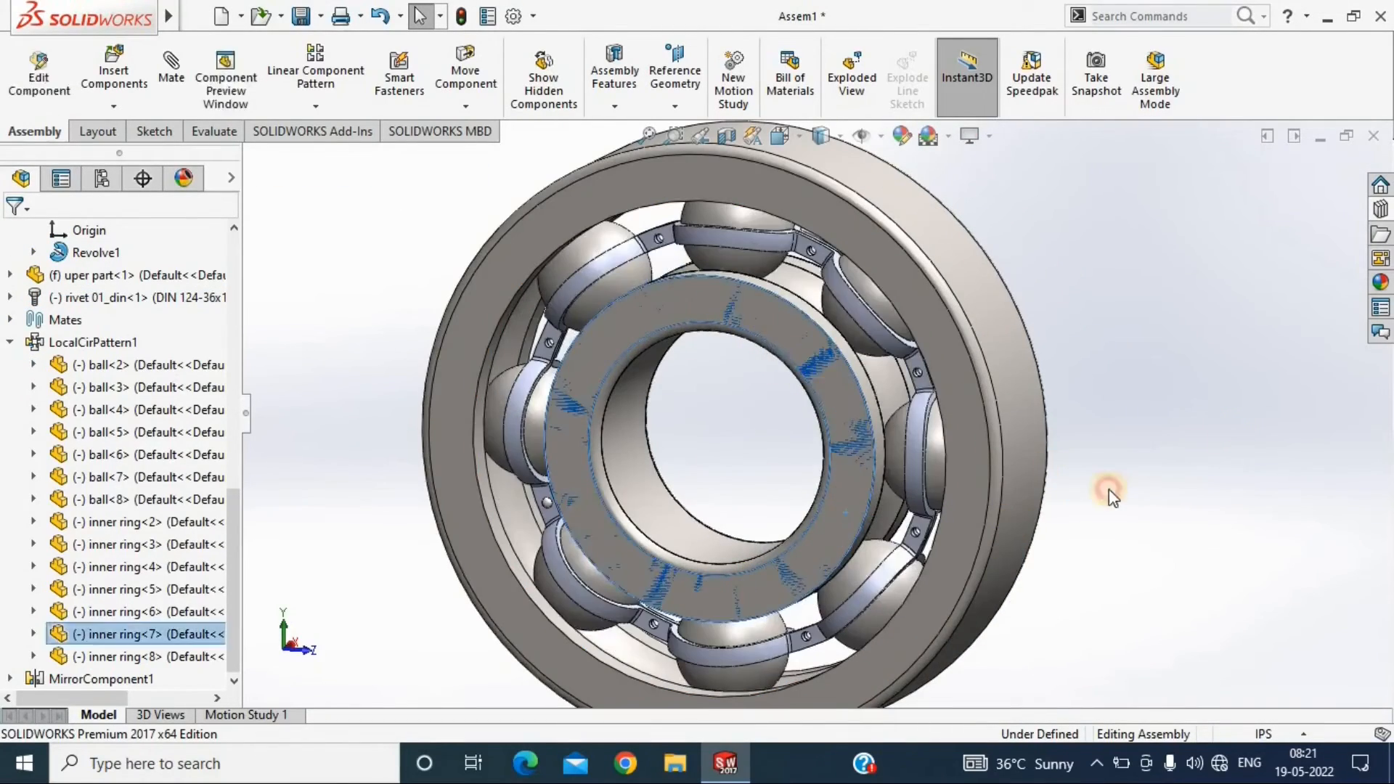
left_click(1089, 504)
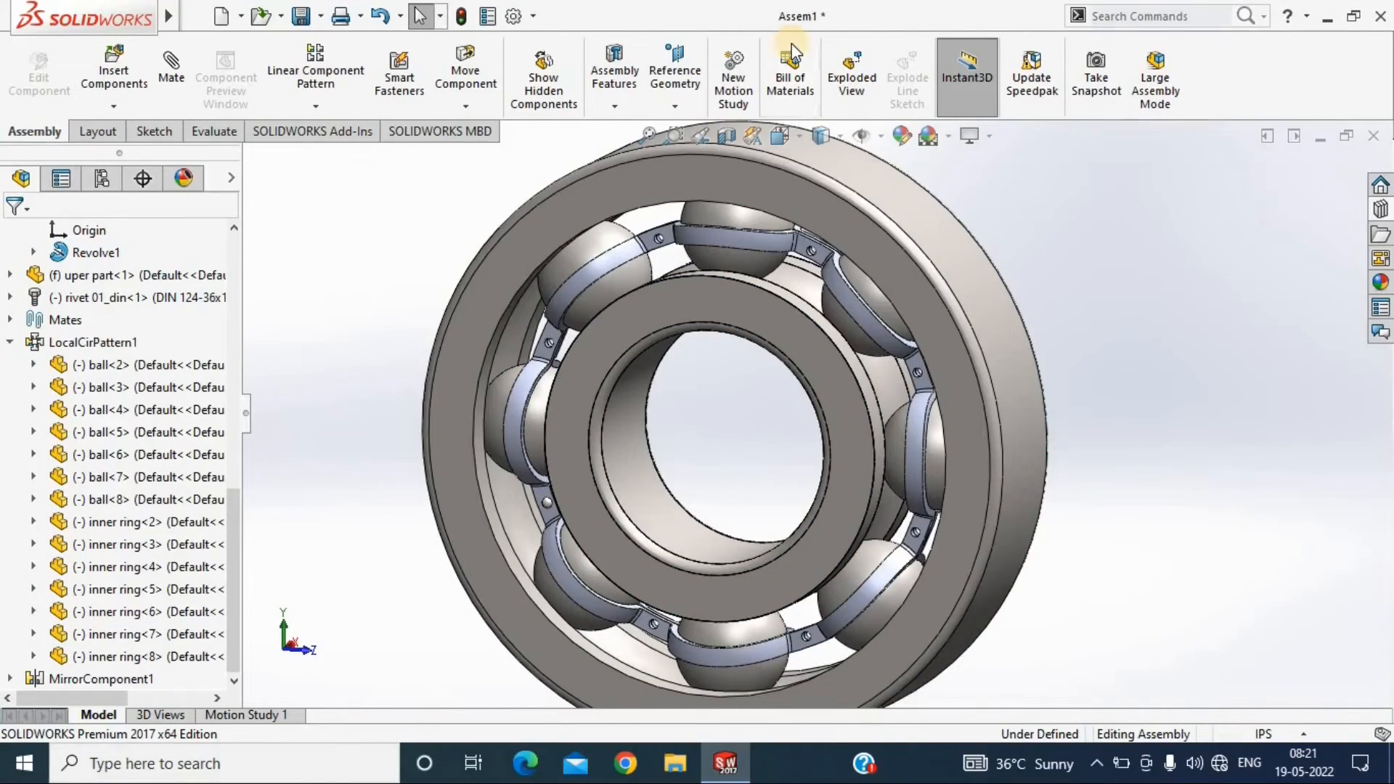
Start a circular component pattern with the inserted rivet as the component and show the temporary axes
left_click(349, 104)
left_click(341, 154)
scroll(506, 521, "down", 5)
left_click(682, 440)
scroll(752, 457, "up", 7)
left_click(880, 136)
left_click(892, 192)
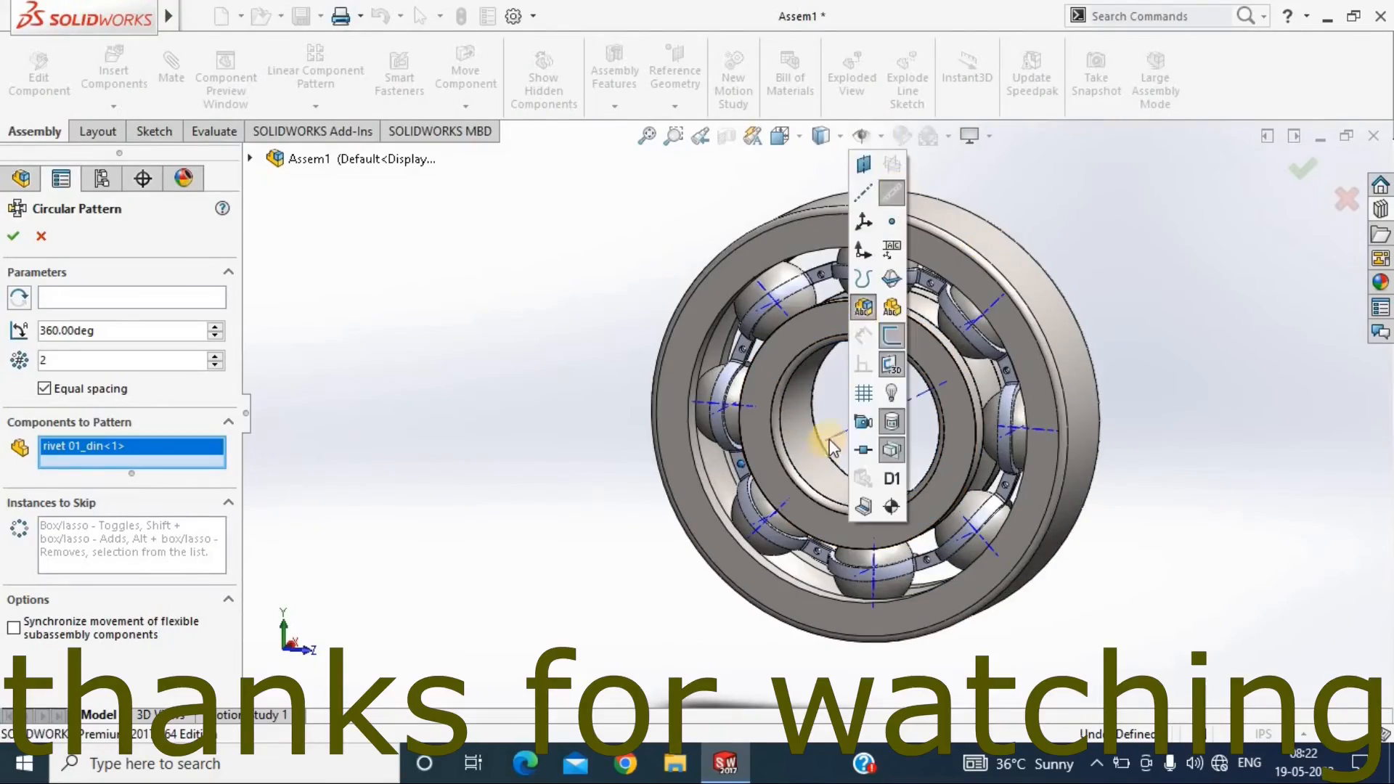
Pattern the rivet around the outer ring's central axis with 8 equally spaced instances over 360 degrees
left_click(96, 298)
left_click(838, 411)
scroll(838, 411, "down", 1)
middle_click_drag(385, 457, 414, 465)
left_click(216, 356)
left_click(216, 356)
left_click(215, 356)
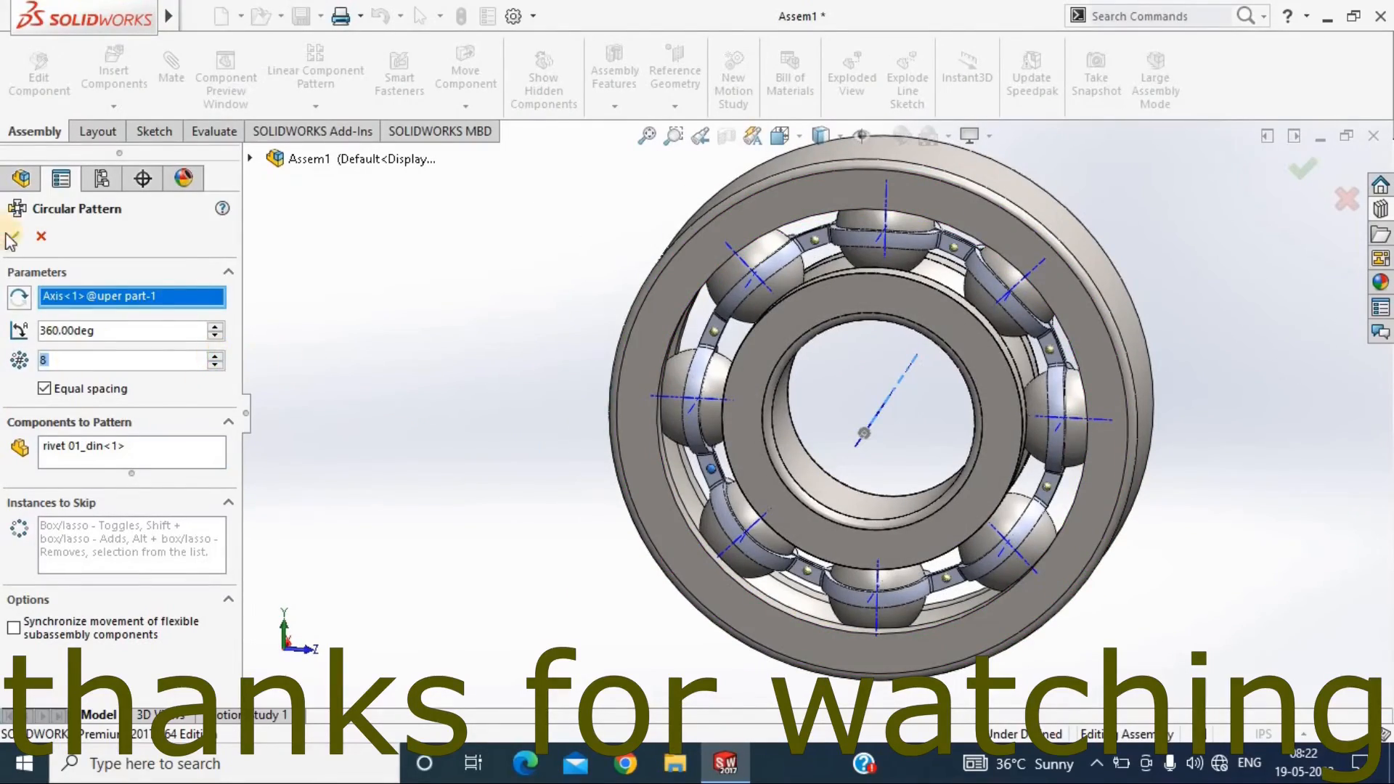
left_click(13, 237)
Spin the balls and cage inside the outer ring to check the bearing's motion
middle_click_drag(1133, 436, 979, 281)
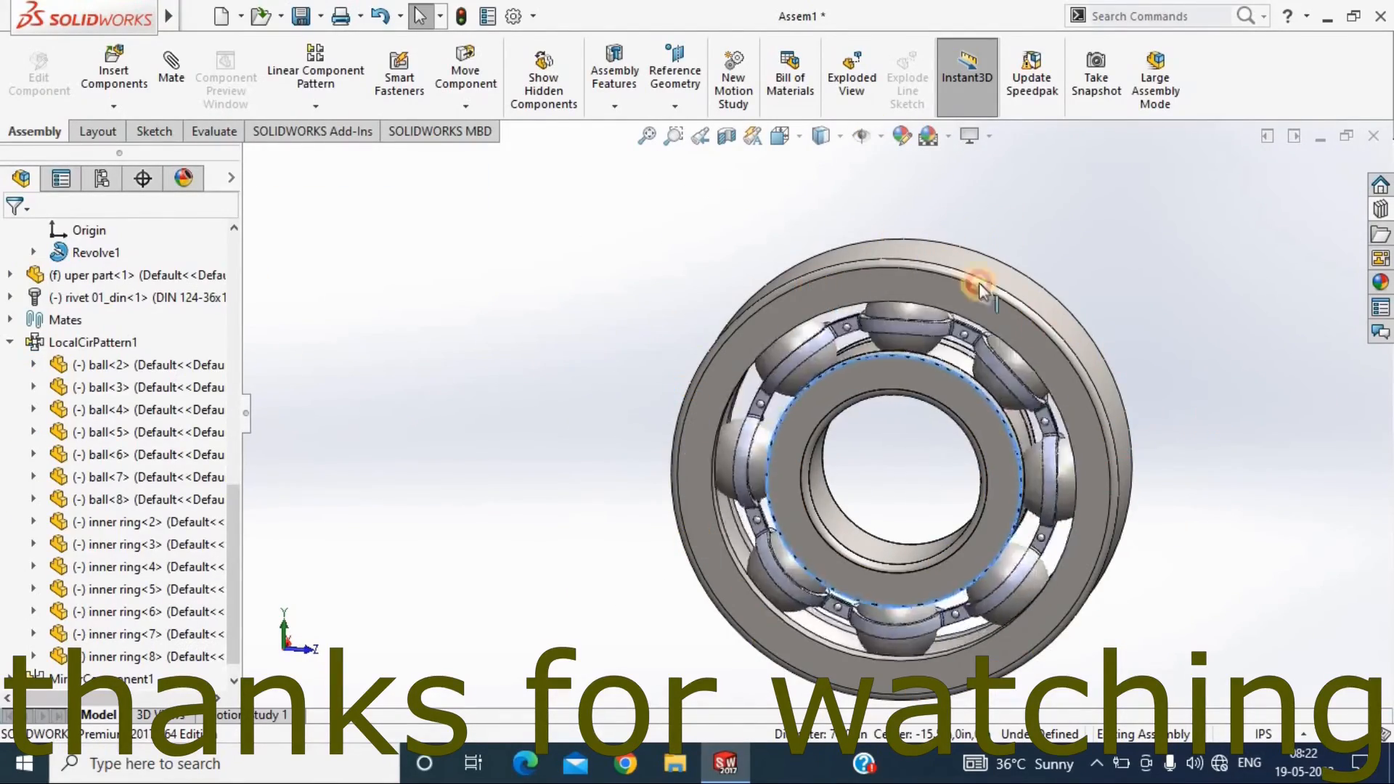
left_click_drag(979, 282, 1219, 494)
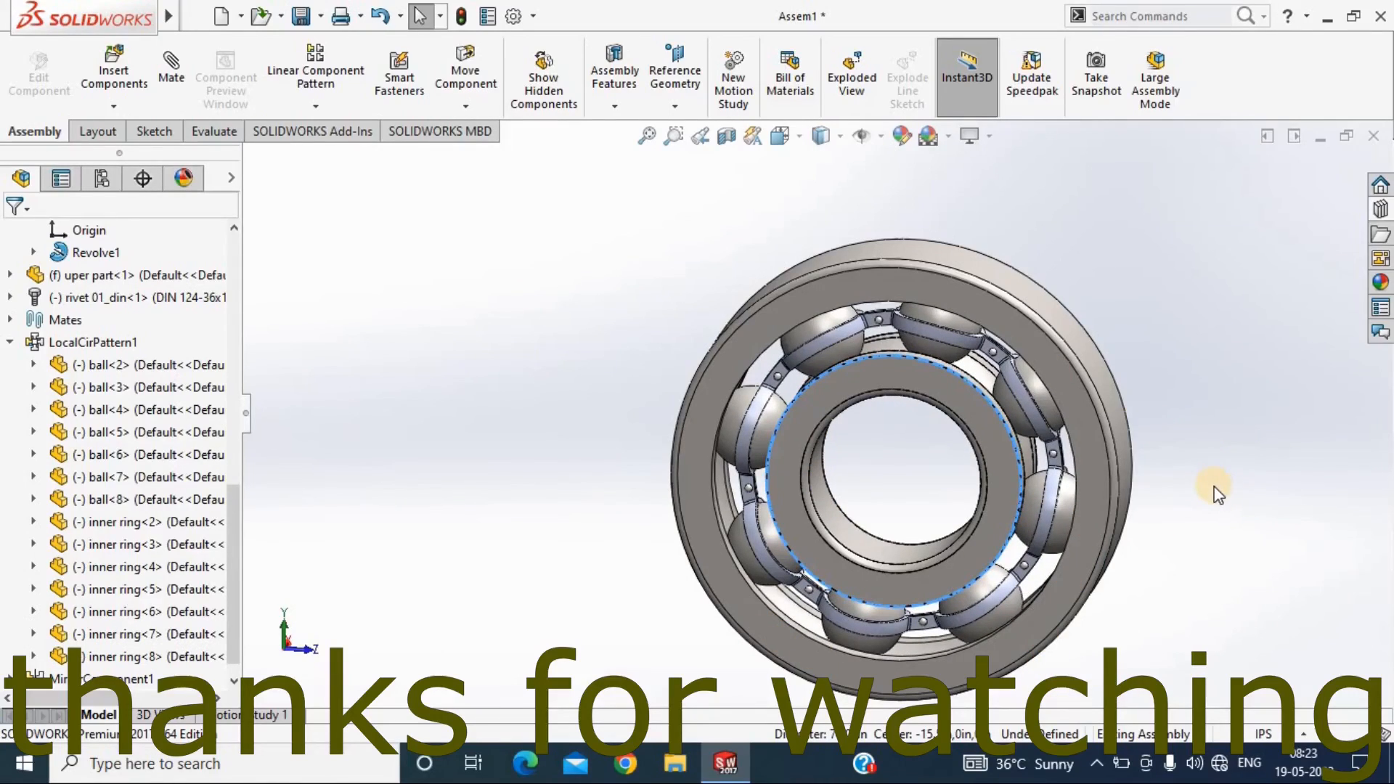